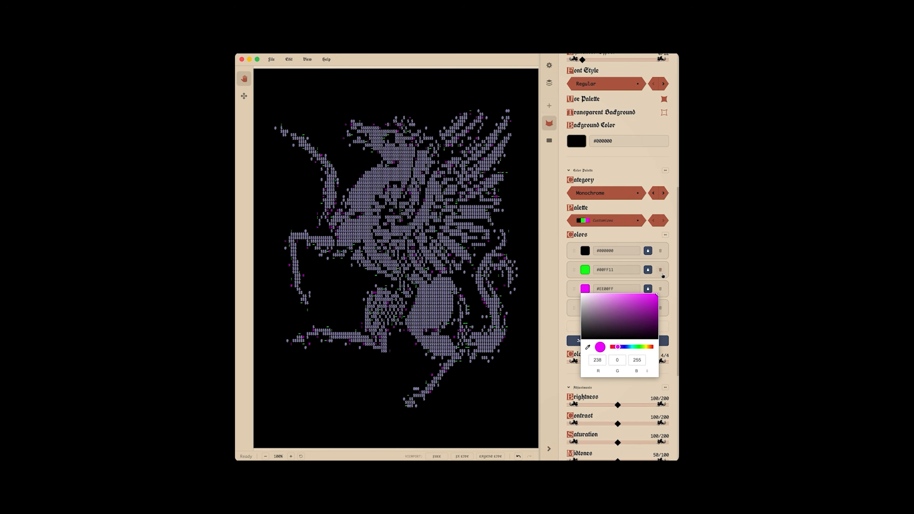
{"action": "left_click_drag", "start_coordinate": [644, 364], "coordinate": [614, 363]}
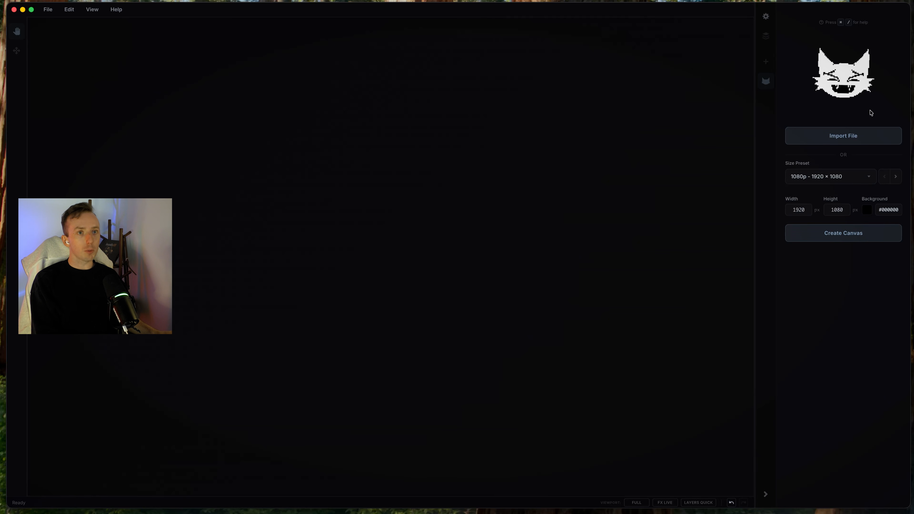
Create a blank canvas 1080 px wide and 1440 px high with a #000000 background
{"action": "left_click", "coordinate": [48, 10]}
{"action": "mouse_move", "coordinate": [72, 26]}
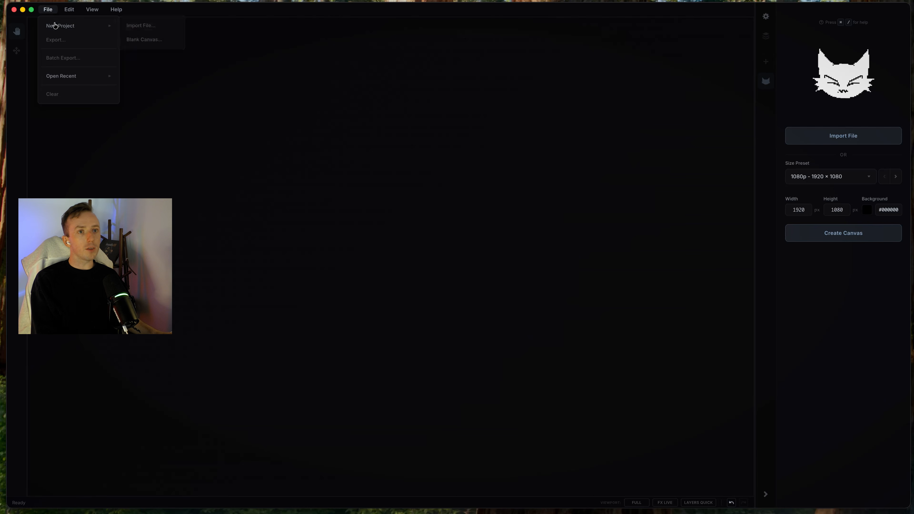
{"action": "left_click", "coordinate": [145, 37]}
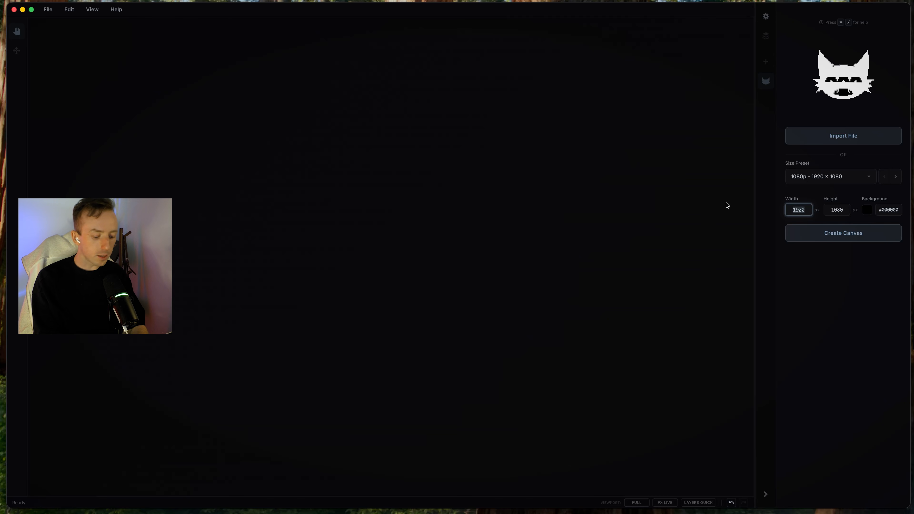
{"action": "type", "text": "1"}
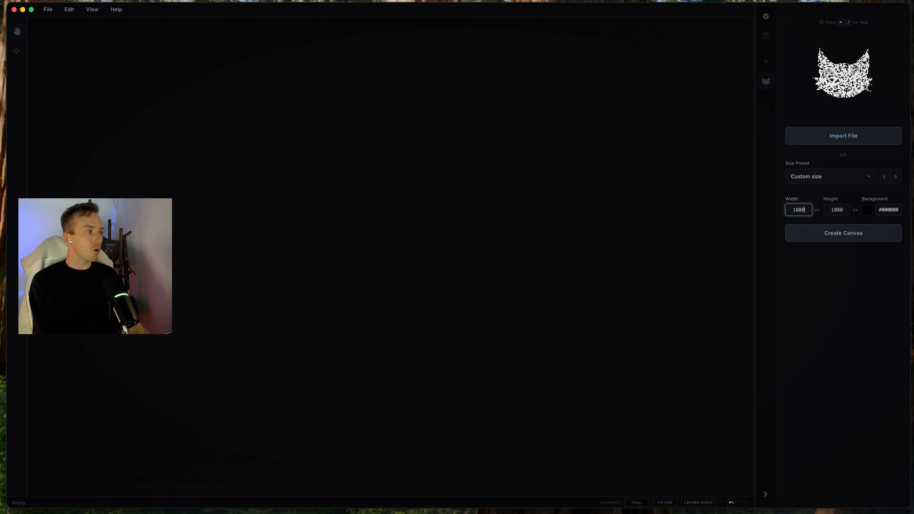
{"action": "key", "text": "Tab"}
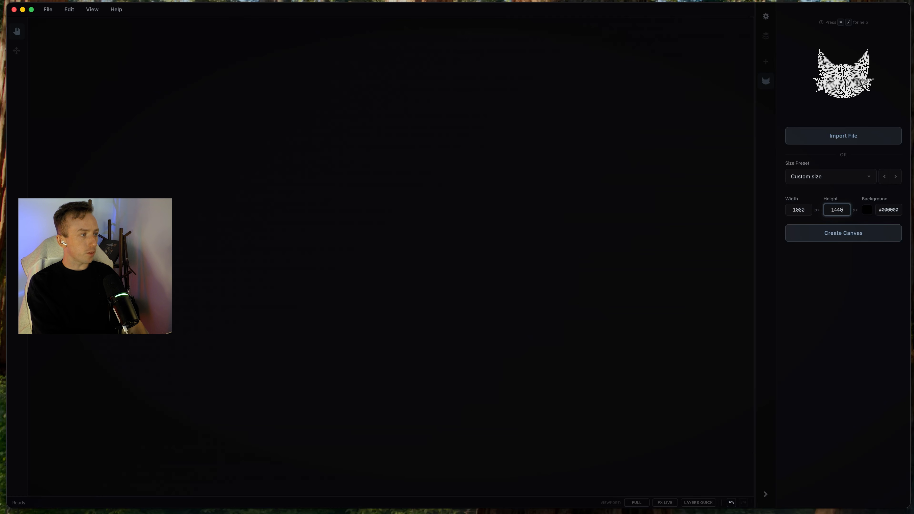
{"action": "left_click", "coordinate": [866, 285]}
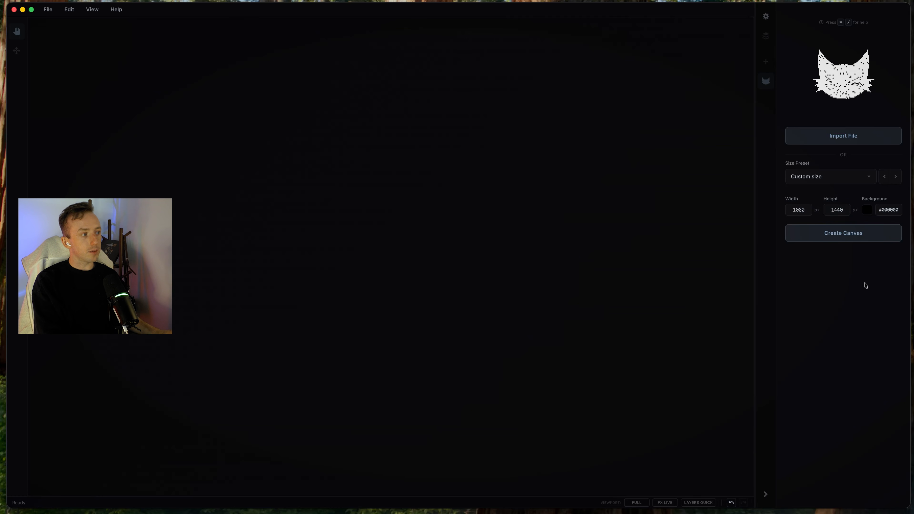
{"action": "left_click", "coordinate": [837, 234]}
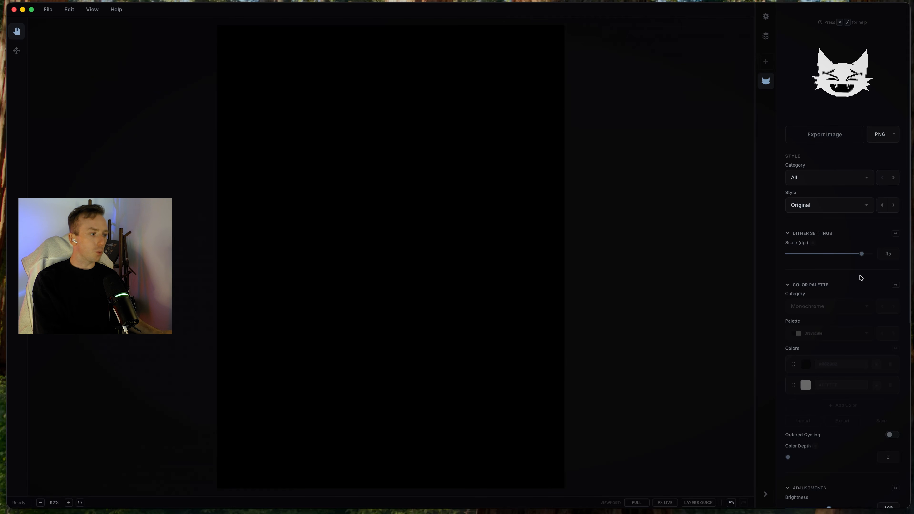
{"action": "scroll", "coordinate": [860, 278], "scroll_direction": "down", "scroll_amount": 6}
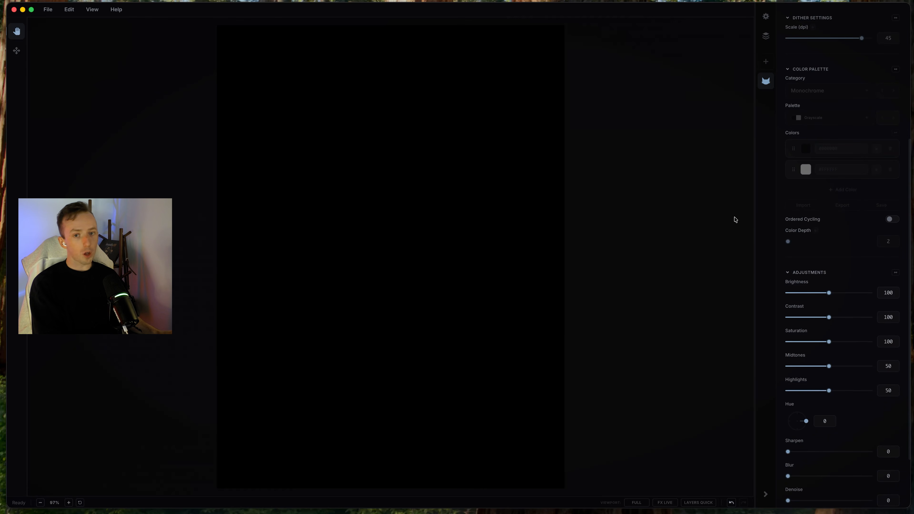
{"action": "scroll", "coordinate": [772, 159], "scroll_direction": "up", "scroll_amount": 6}
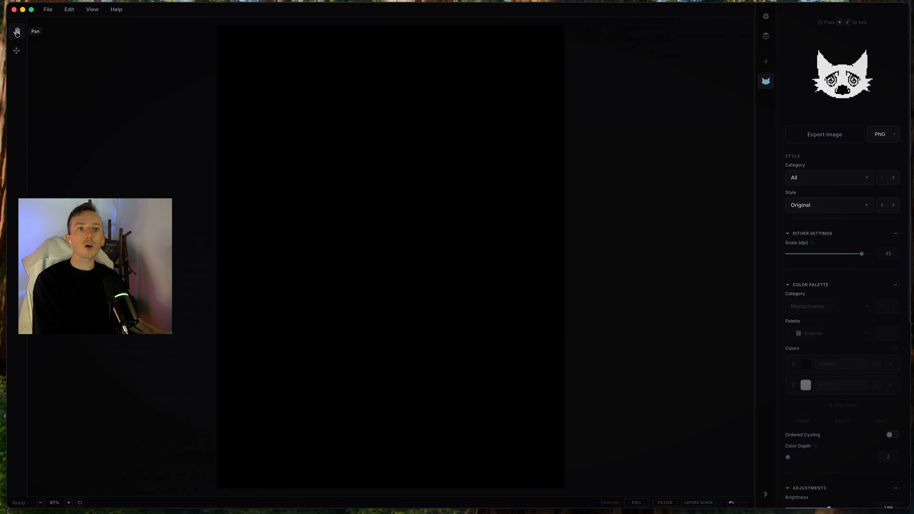
{"action": "left_click", "coordinate": [16, 32]}
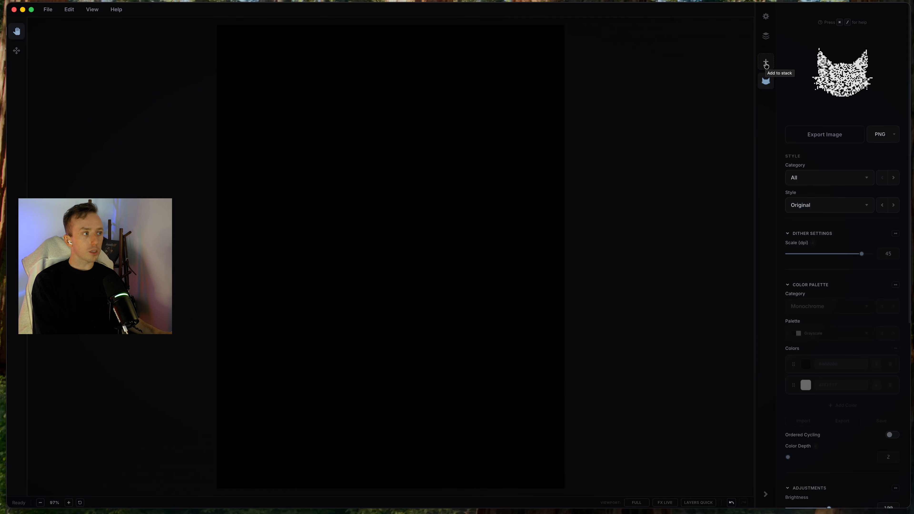
Add the Dragon B:W 2 image as a media layer and try moving it on the canvas
{"action": "left_click", "coordinate": [766, 64]}
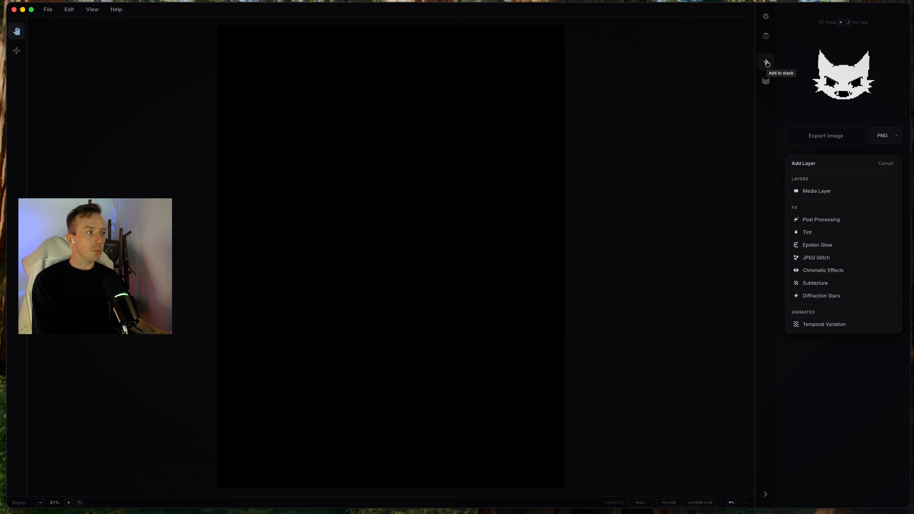
{"action": "left_click", "coordinate": [814, 194]}
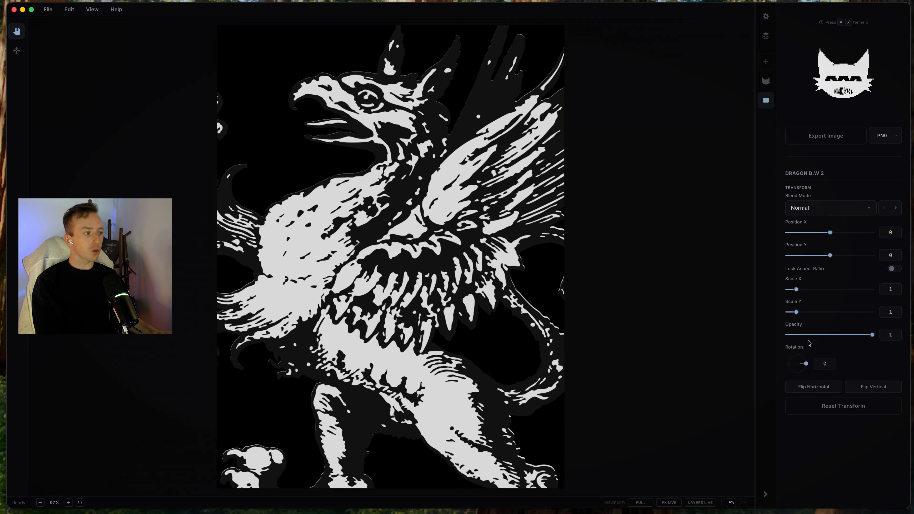
{"action": "left_click", "coordinate": [17, 51]}
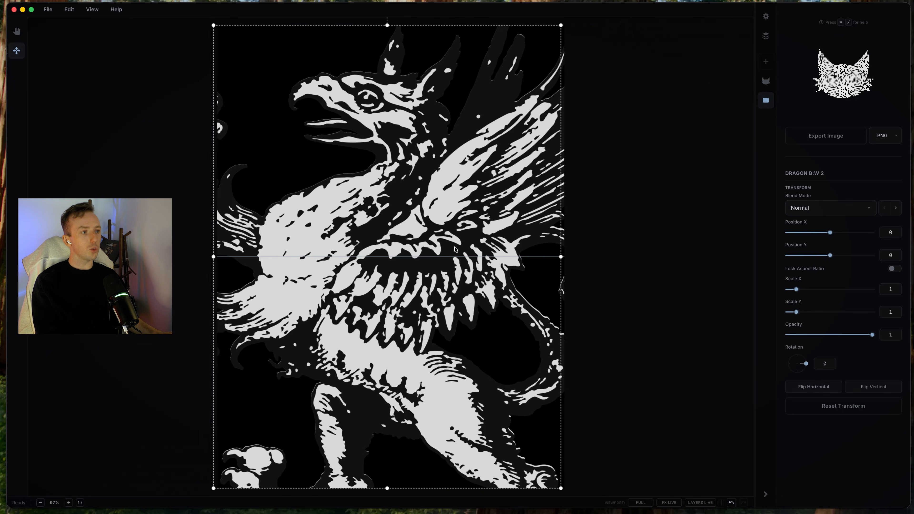
{"action": "left_click_drag", "start_coordinate": [450, 256], "coordinate": [472, 312]}
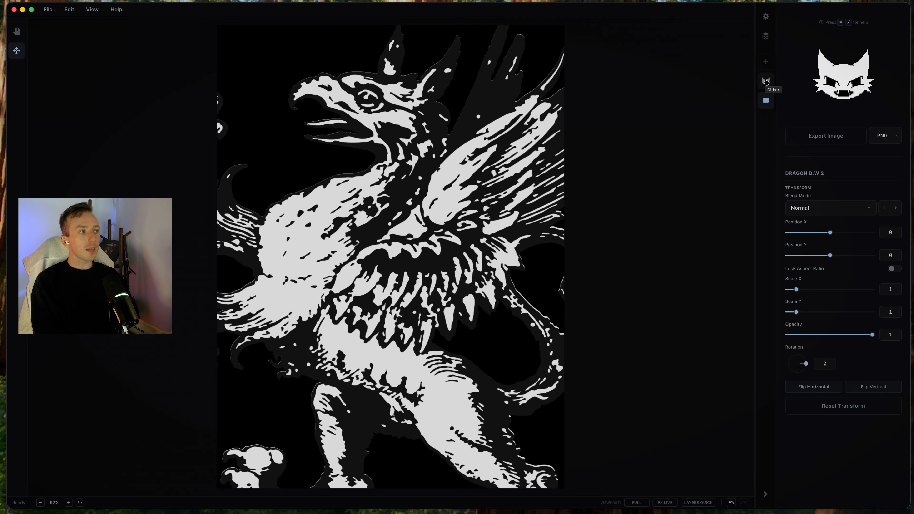
Change the dither style category to Script Slayer, entering its ASCII artwork mode, and set the depth to 8
{"action": "left_click", "coordinate": [766, 81]}
{"action": "scroll", "coordinate": [796, 149], "scroll_direction": "down", "scroll_amount": 1}
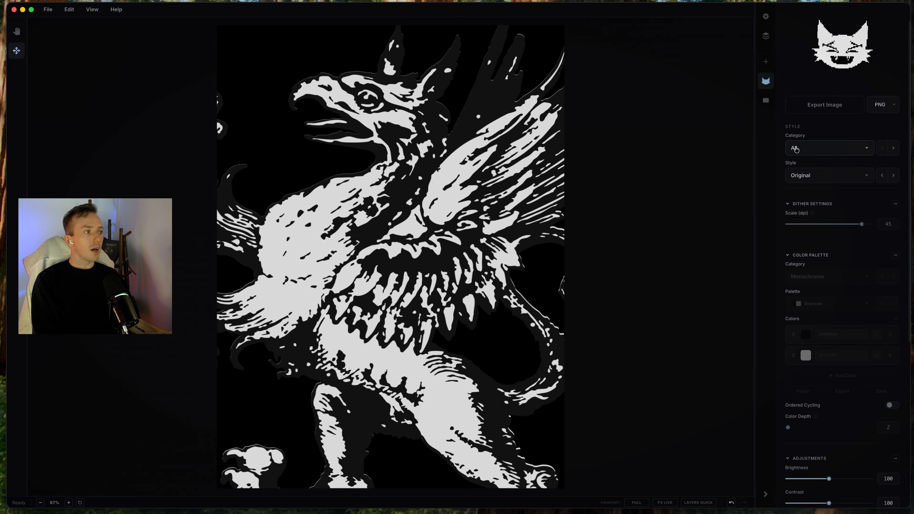
{"action": "left_click", "coordinate": [799, 149]}
{"action": "scroll", "coordinate": [808, 183], "scroll_direction": "down", "scroll_amount": 3}
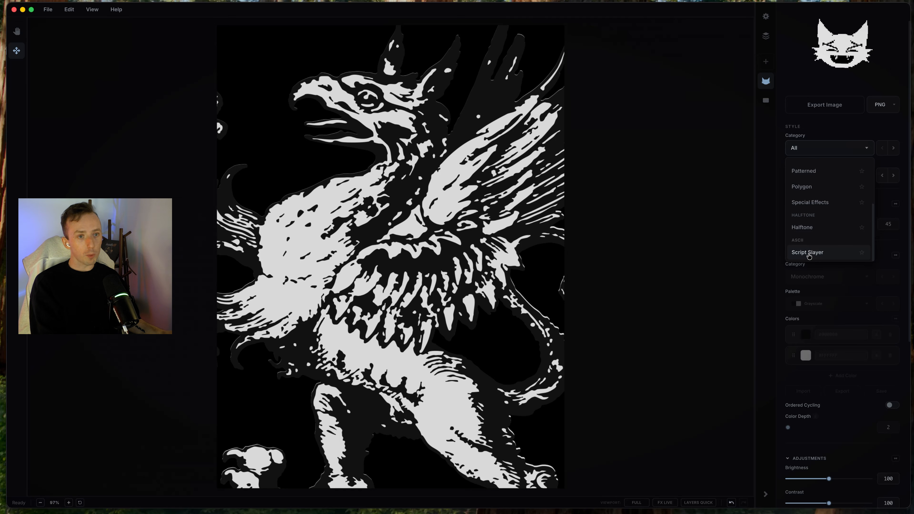
{"action": "left_click", "coordinate": [807, 252]}
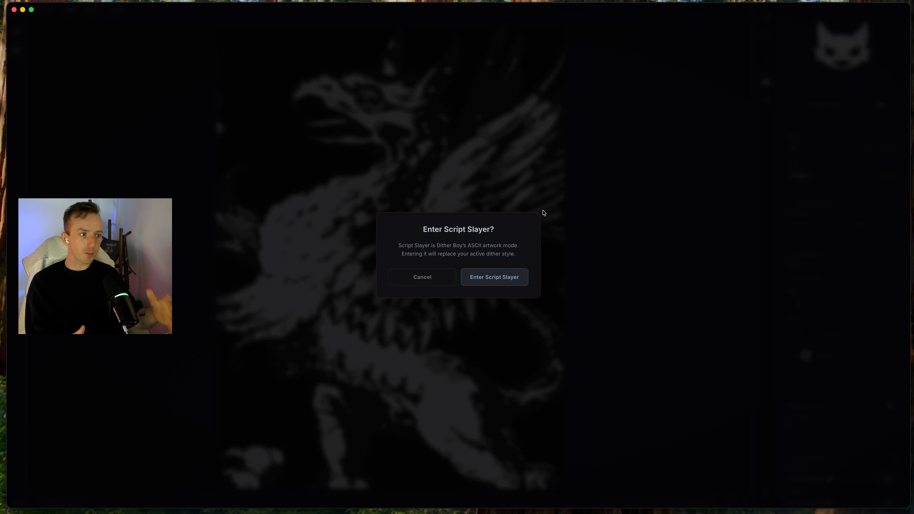
{"action": "left_click", "coordinate": [504, 277]}
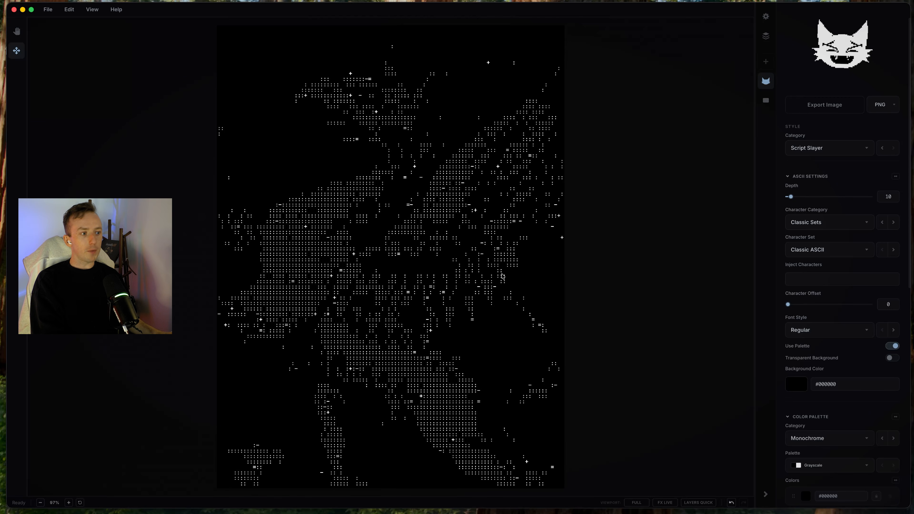
{"action": "scroll", "coordinate": [794, 323], "scroll_direction": "down", "scroll_amount": 10}
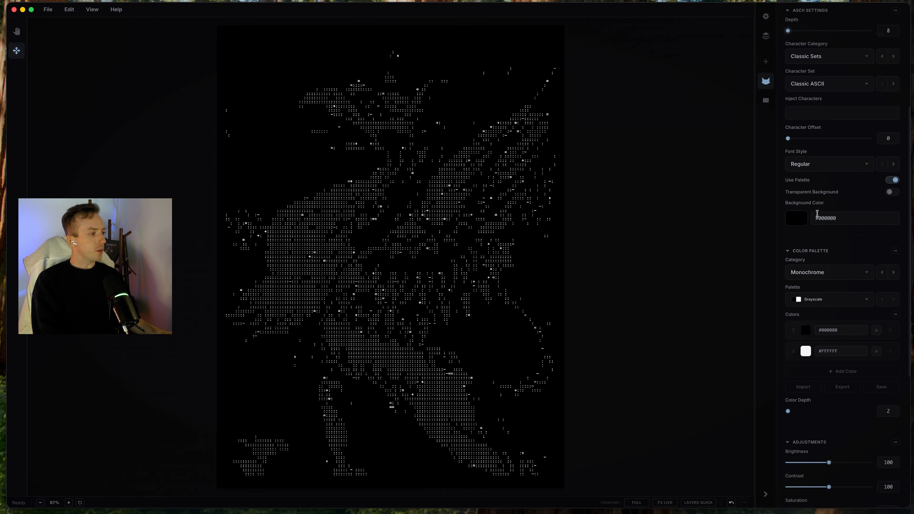
{"action": "scroll", "coordinate": [818, 236], "scroll_direction": "up", "scroll_amount": 12}
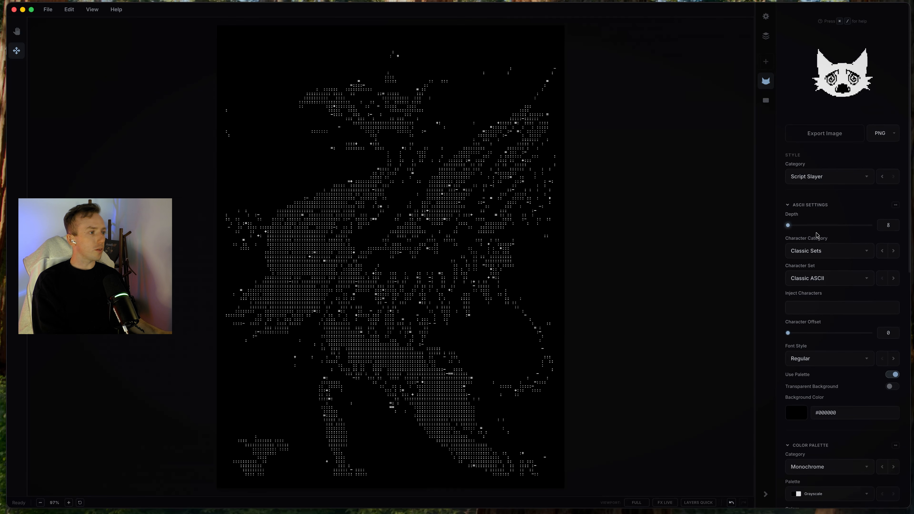
Apply the Script Slayer appearance theme in the preferences and enable its readable mono font
{"action": "left_click", "coordinate": [767, 17]}
{"action": "left_click", "coordinate": [352, 177]}
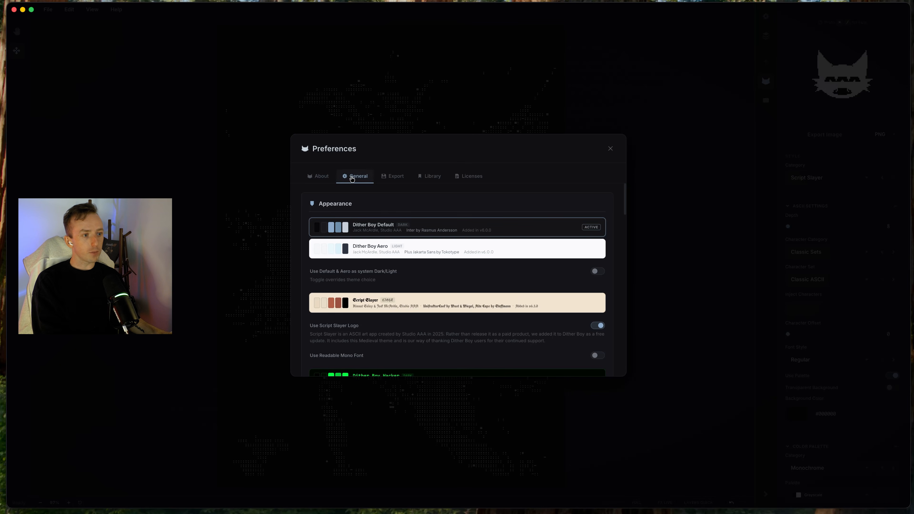
{"action": "left_click", "coordinate": [366, 303]}
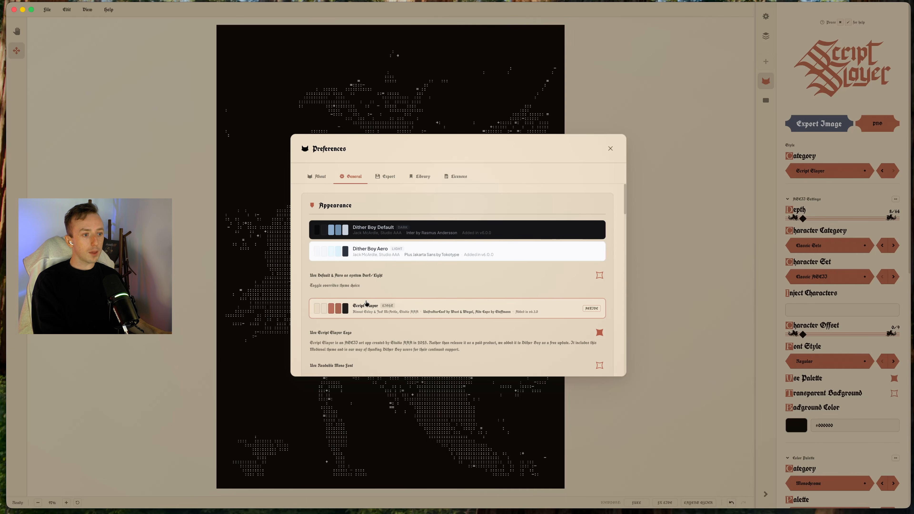
{"action": "scroll", "coordinate": [601, 336], "scroll_direction": "down", "scroll_amount": 2}
{"action": "left_click", "coordinate": [600, 330]}
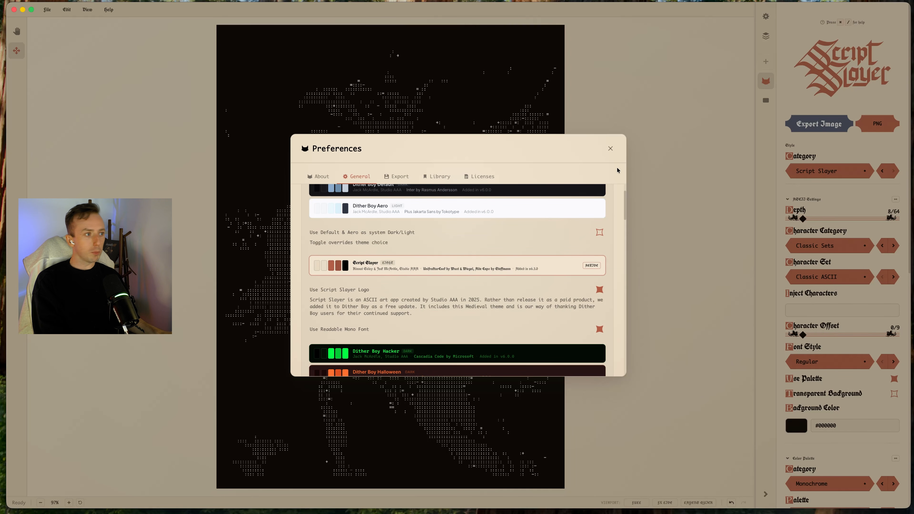
{"action": "left_click", "coordinate": [611, 151]}
Review the Script Slayer settings, the general appearance preferences and the layers and effects that can be added
{"action": "scroll", "coordinate": [837, 244], "scroll_direction": "down", "scroll_amount": 3}
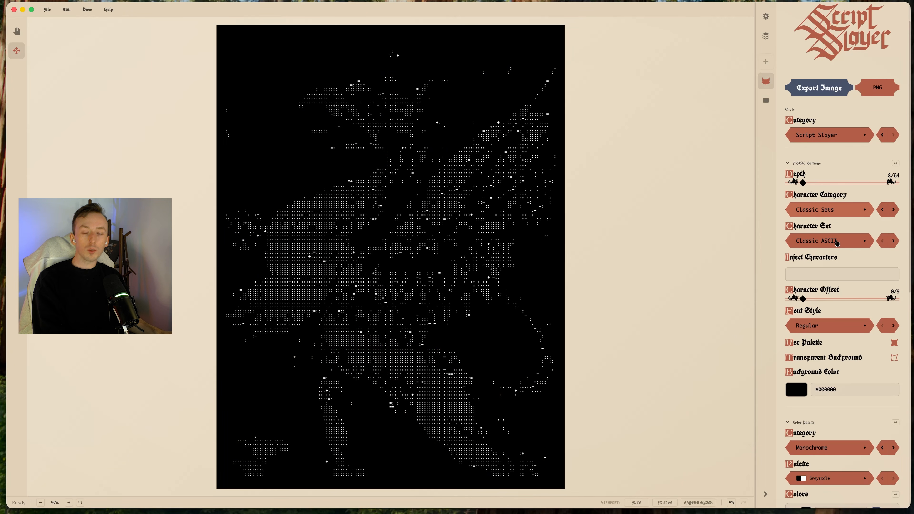
{"action": "scroll", "coordinate": [834, 245], "scroll_direction": "down", "scroll_amount": 10}
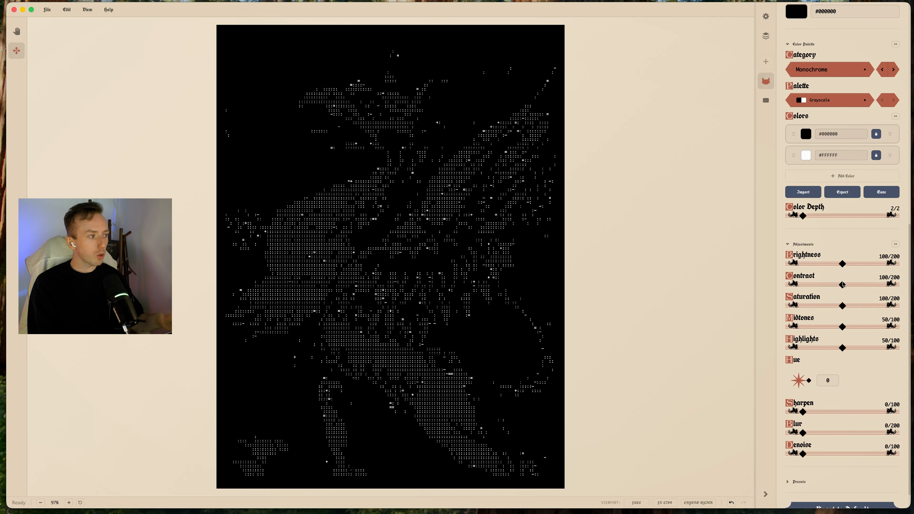
{"action": "left_click", "coordinate": [770, 19]}
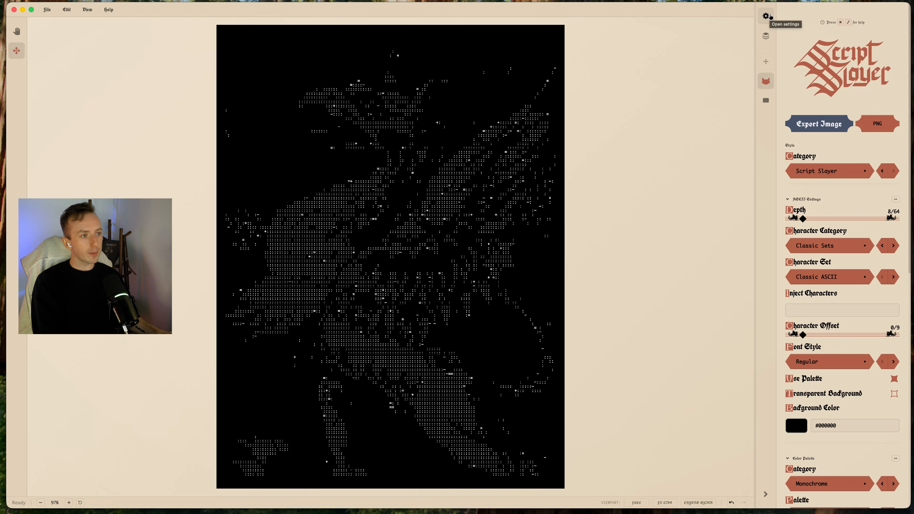
{"action": "left_click", "coordinate": [769, 16]}
{"action": "left_click", "coordinate": [354, 181]}
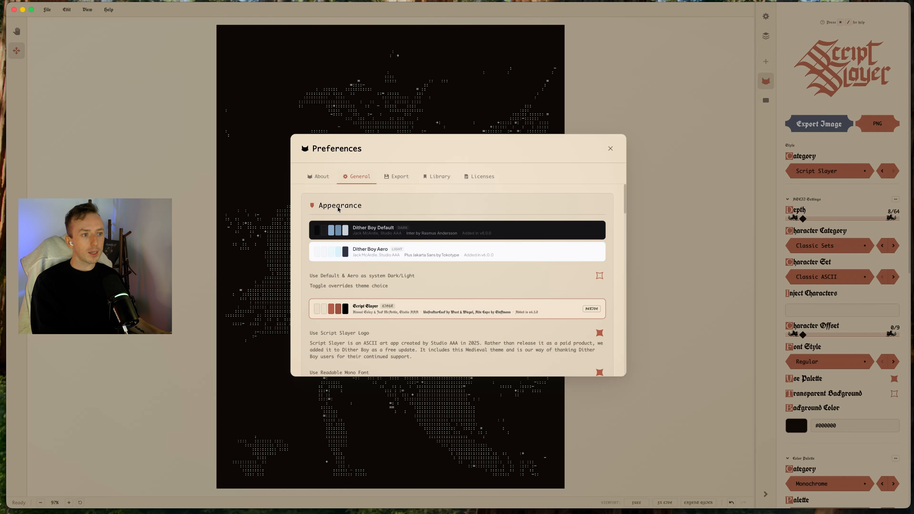
{"action": "left_click", "coordinate": [611, 149]}
{"action": "scroll", "coordinate": [826, 256], "scroll_direction": "down", "scroll_amount": 2}
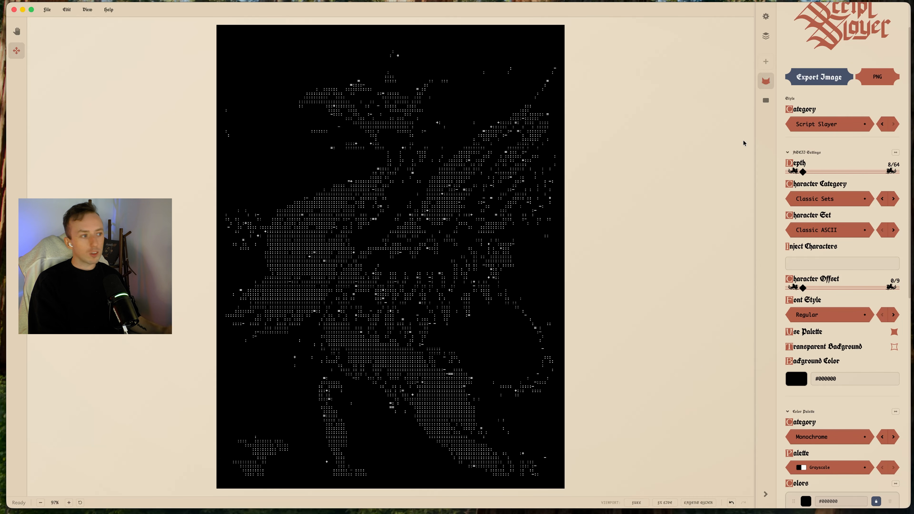
{"action": "left_click", "coordinate": [766, 61]}
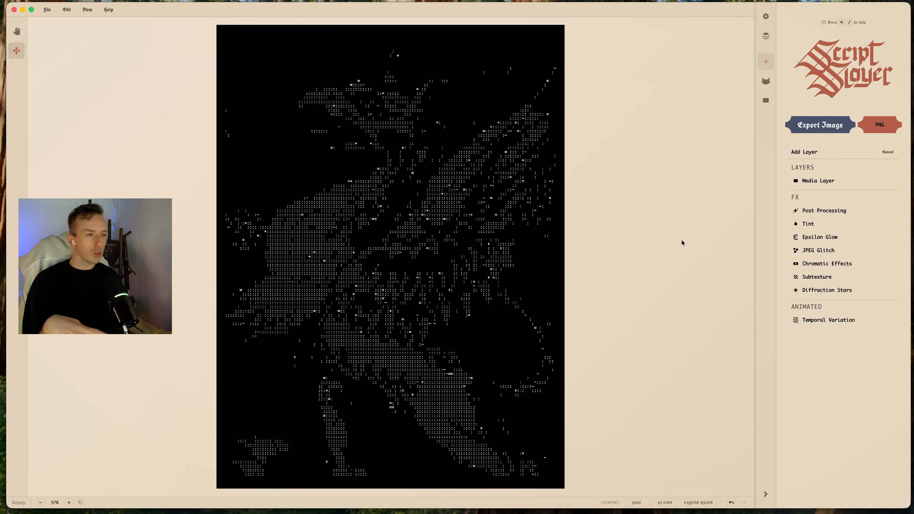
Use the Full ASCII character set for the dragon artwork and set the brightness to 84
{"action": "left_click", "coordinate": [766, 81]}
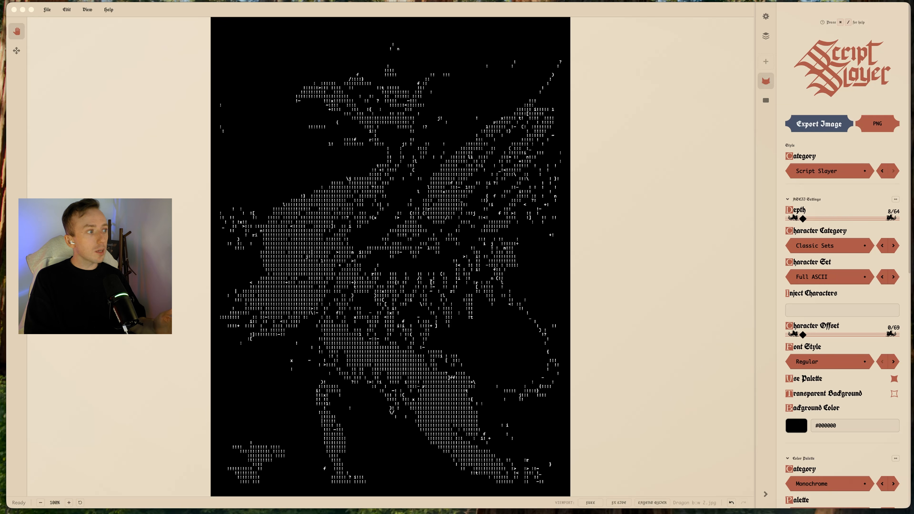
{"action": "scroll", "coordinate": [832, 334], "scroll_direction": "down", "scroll_amount": 5}
{"action": "scroll", "coordinate": [832, 334], "scroll_direction": "down", "scroll_amount": 5}
{"action": "left_click_drag", "start_coordinate": [843, 364], "coordinate": [837, 365]}
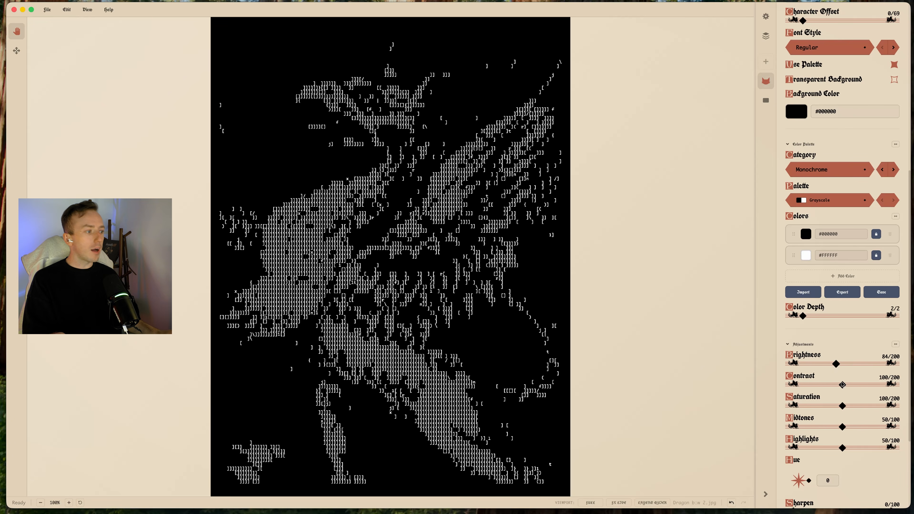
Export the ASCII dragon artwork as text in TXT format
{"action": "scroll", "coordinate": [843, 384], "scroll_direction": "up", "scroll_amount": 5}
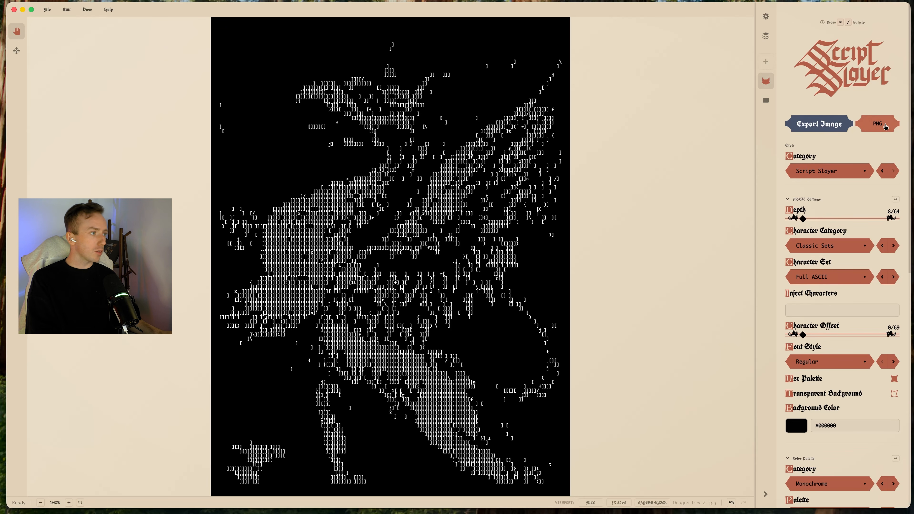
{"action": "left_click", "coordinate": [877, 125]}
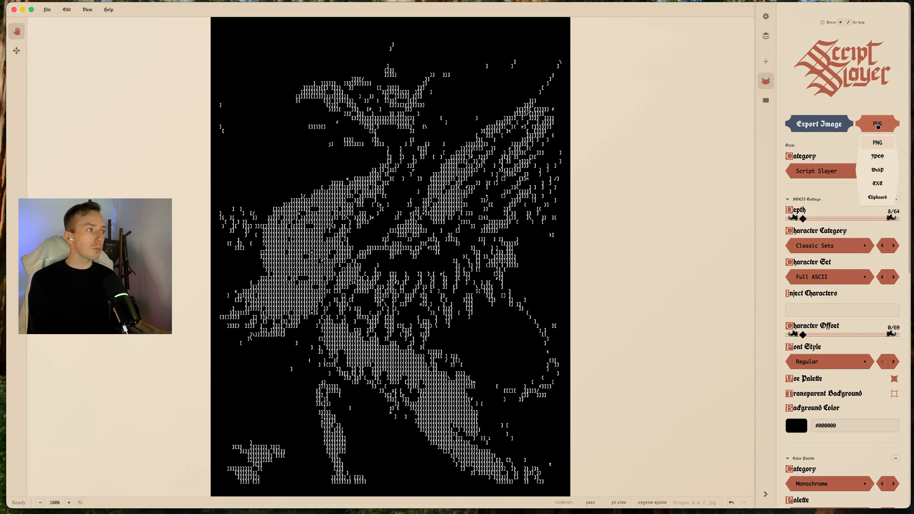
{"action": "left_click", "coordinate": [881, 183]}
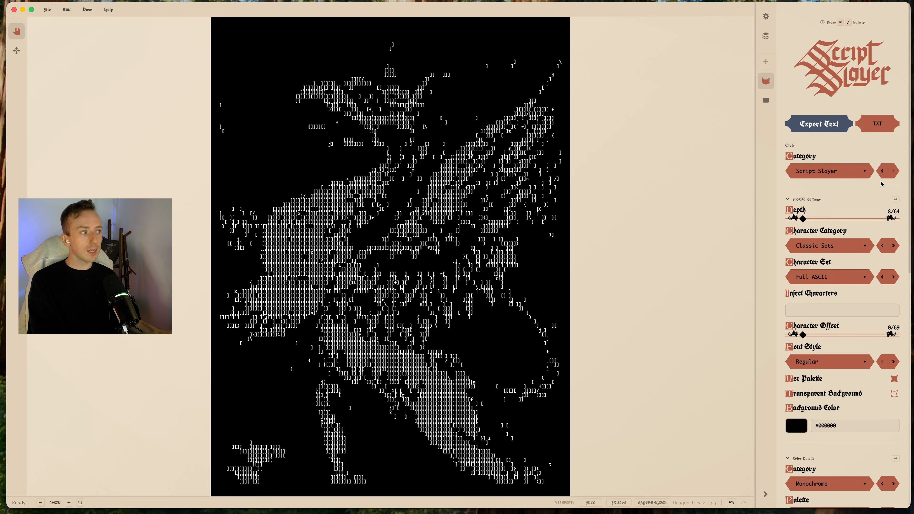
{"action": "left_click", "coordinate": [819, 124]}
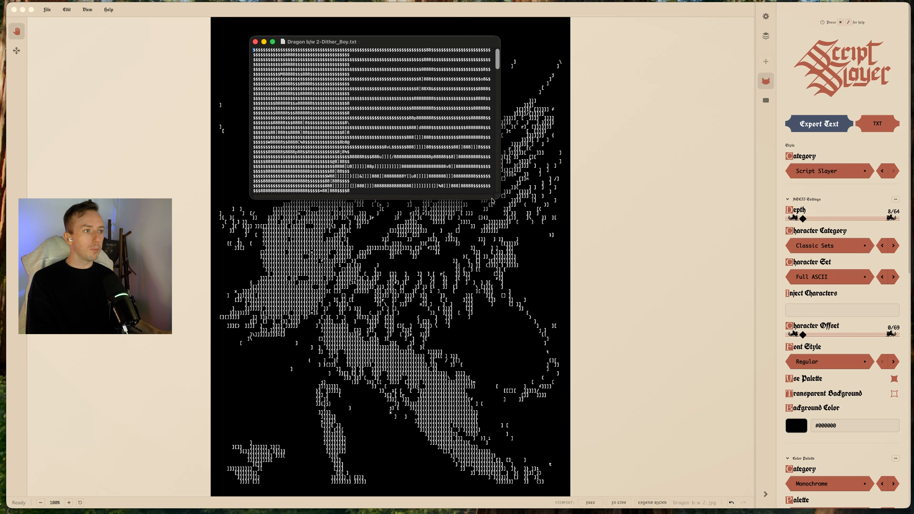
Enlarge the exported text file's window and place it beside the zoomed-in dragon artwork to compare the characters
{"action": "left_click_drag", "start_coordinate": [494, 200], "coordinate": [601, 513]}
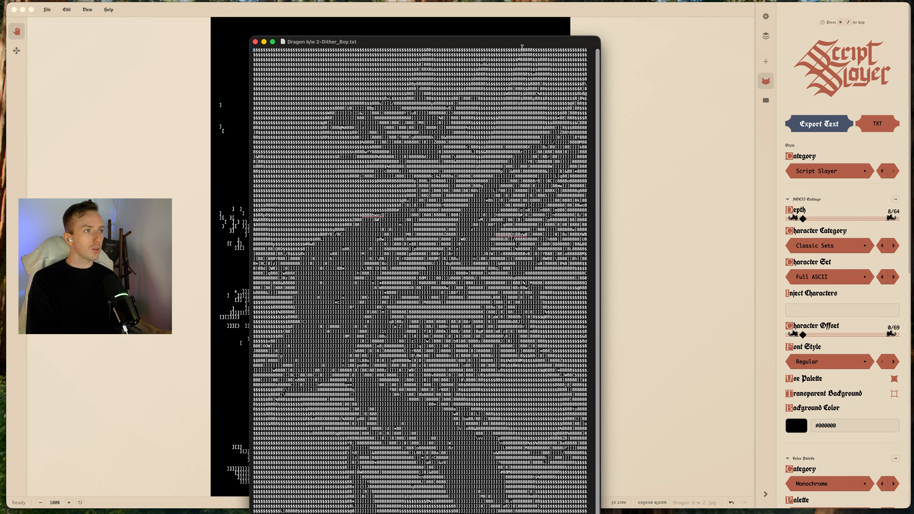
{"action": "left_click_drag", "start_coordinate": [523, 41], "coordinate": [791, 1]}
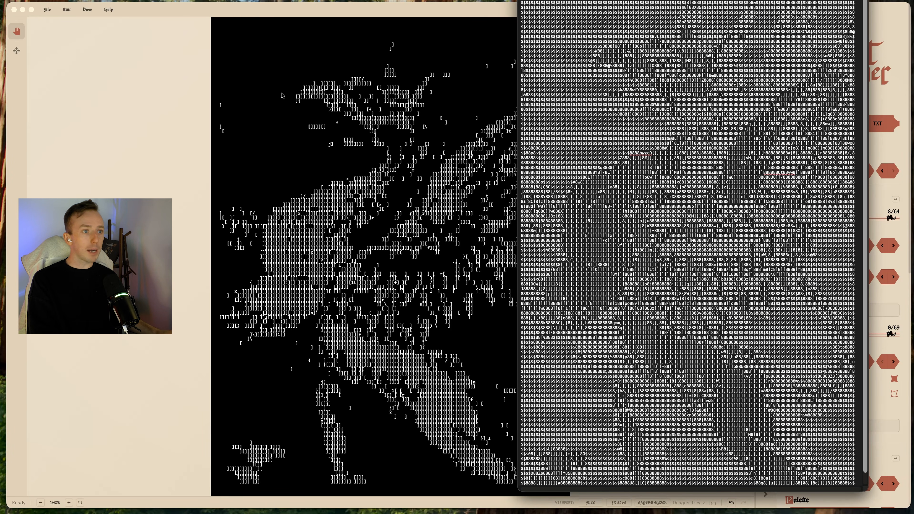
{"action": "key", "text": "super+w"}
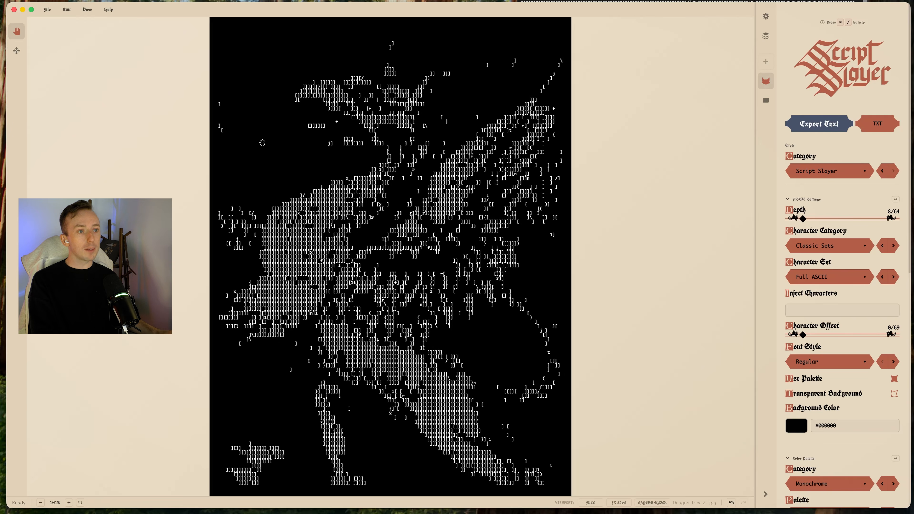
{"action": "scroll", "coordinate": [365, 134], "scroll_direction": "up", "scroll_amount": 5}
{"action": "key", "text": "super+grave"}
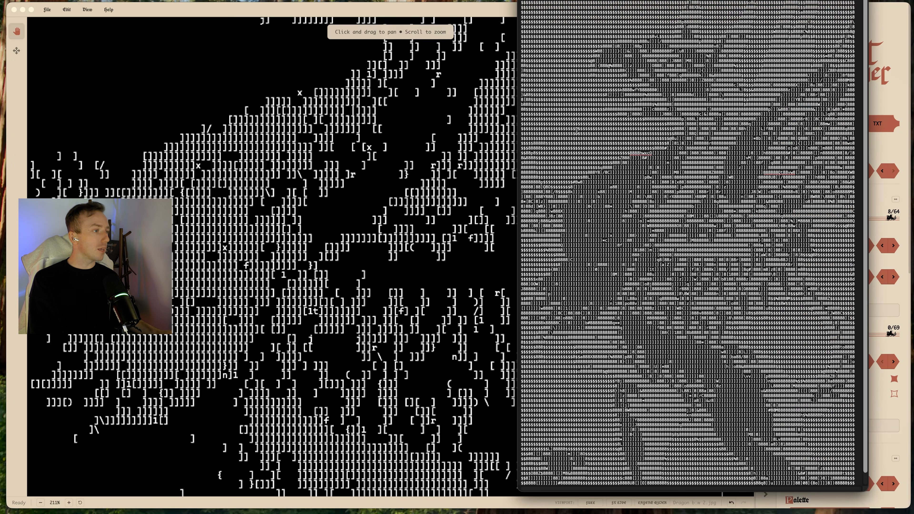
{"action": "left_click_drag", "start_coordinate": [621, 1], "coordinate": [591, 4]}
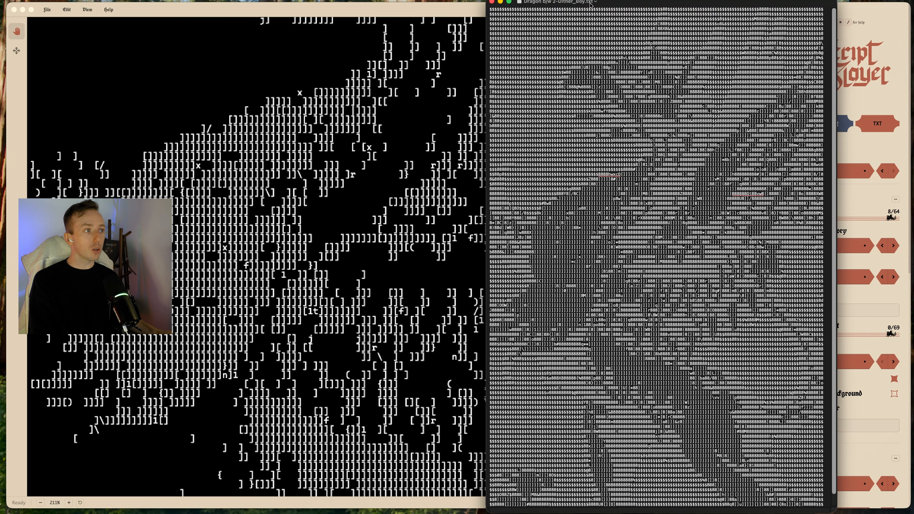
Examine the characters contained in the Full ASCII set used for the dragon artwork
{"action": "left_click", "coordinate": [268, 99]}
{"action": "left_click", "coordinate": [851, 277]}
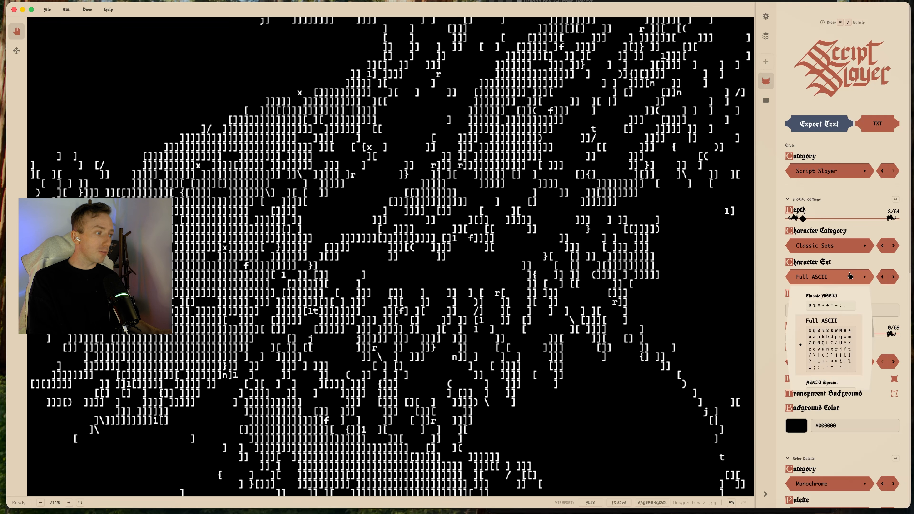
{"action": "left_click", "coordinate": [811, 336]}
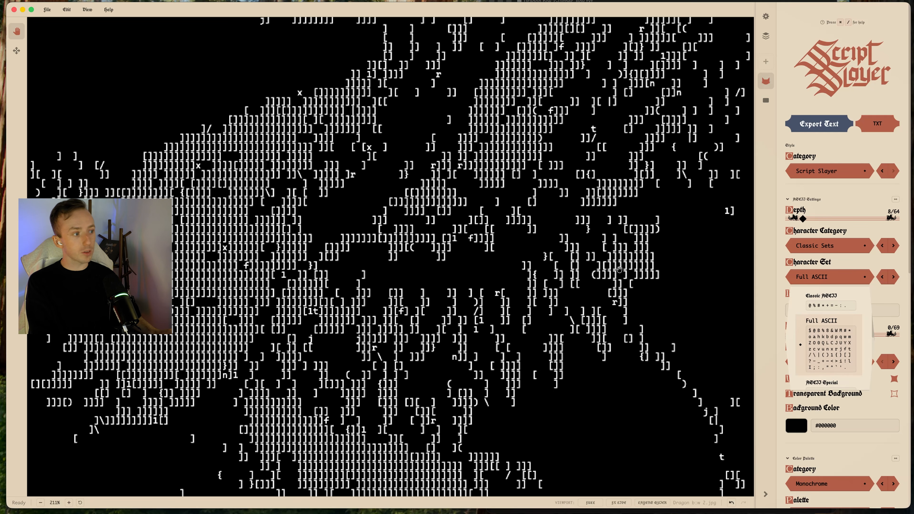
Give the dragon artwork a transparent background and export it as a PNG image
{"action": "left_click", "coordinate": [893, 395]}
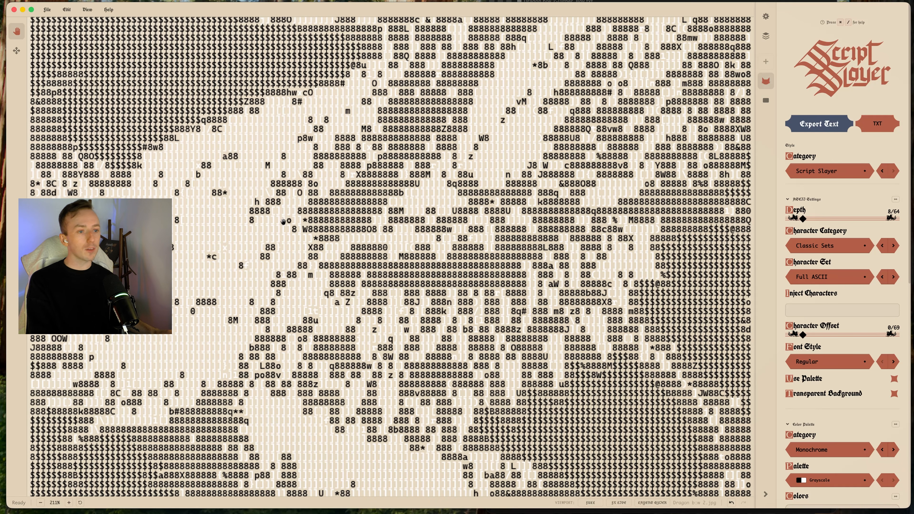
{"action": "key", "text": "super+0"}
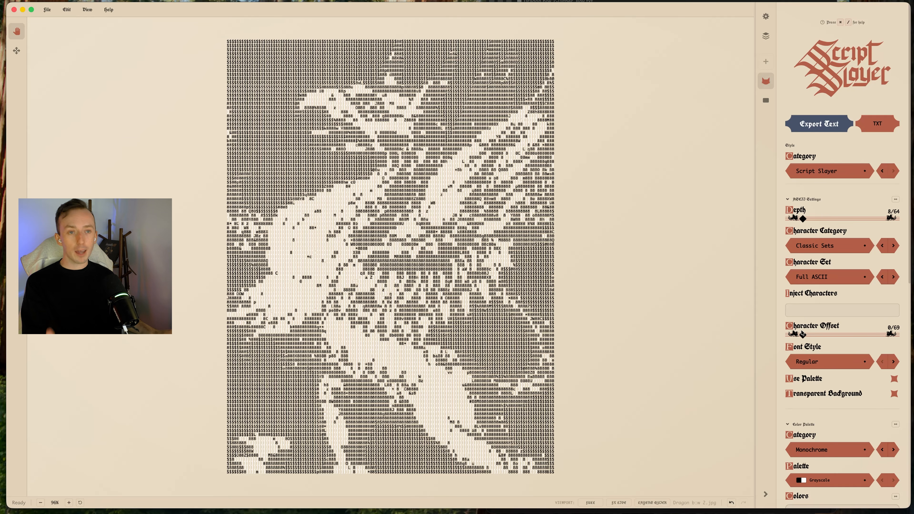
{"action": "left_click", "coordinate": [877, 123]}
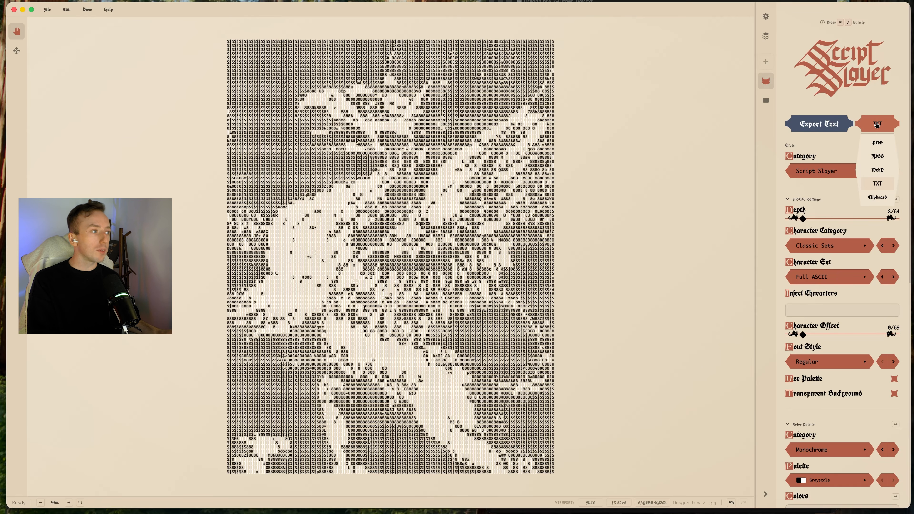
{"action": "left_click", "coordinate": [874, 145]}
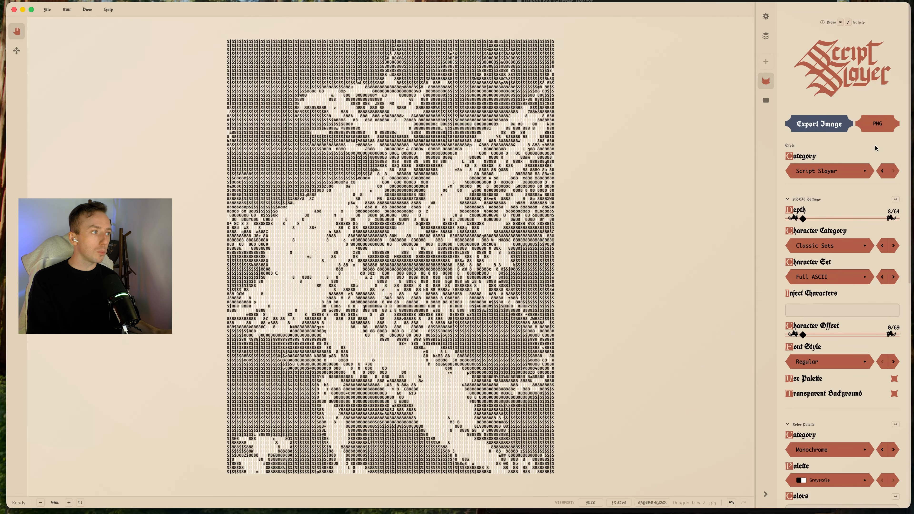
{"action": "left_click", "coordinate": [833, 130]}
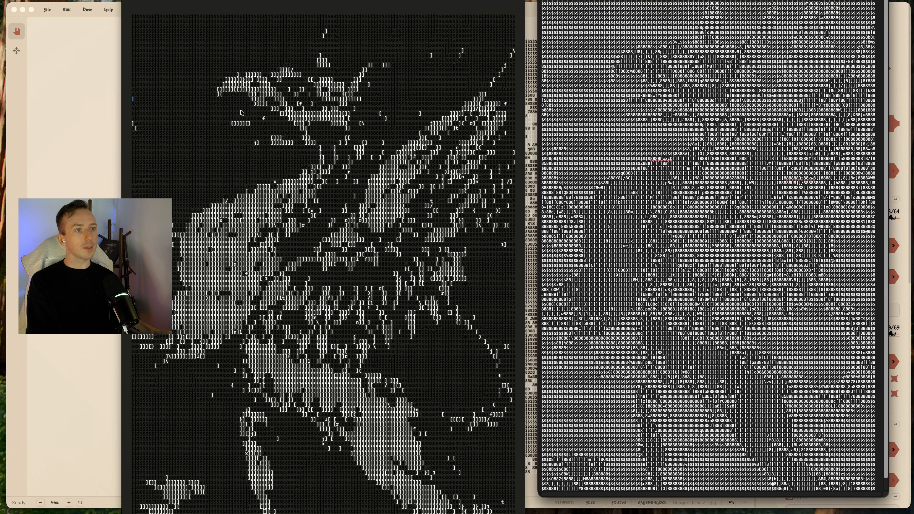
Compare the exported PNG with the text file, examining the dragon's head and body characters up close and selecting matching lines of text
{"action": "scroll", "coordinate": [323, 270], "scroll_direction": "up", "scroll_amount": 8}
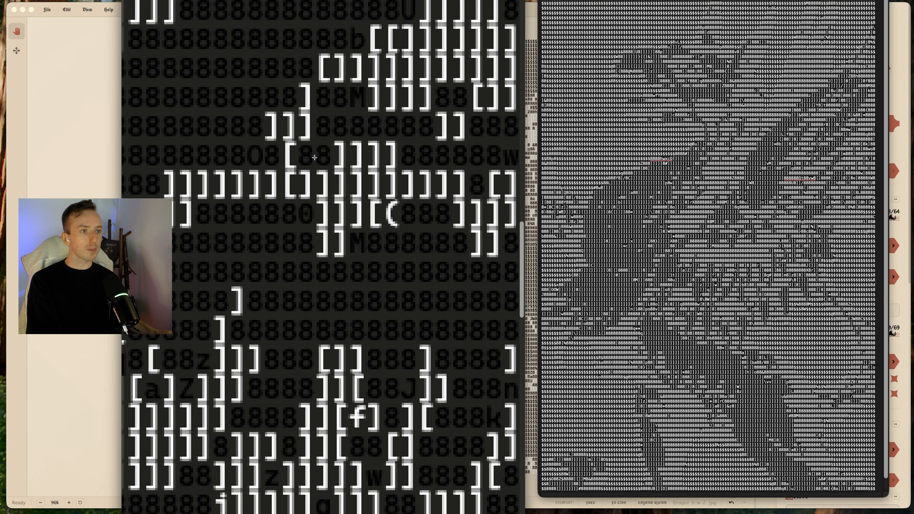
{"action": "scroll", "coordinate": [323, 270], "scroll_direction": "down", "scroll_amount": 10}
{"action": "scroll", "coordinate": [324, 269], "scroll_direction": "up", "scroll_amount": 3}
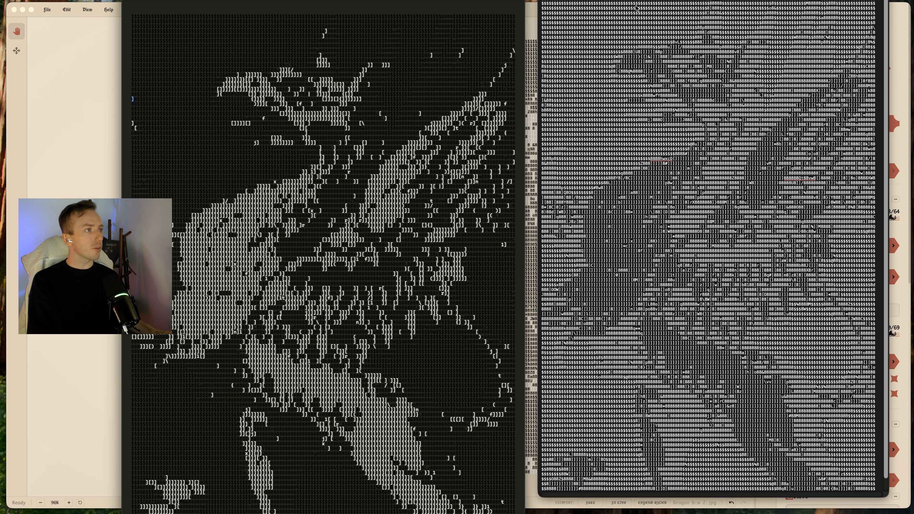
{"action": "left_click_drag", "start_coordinate": [571, 76], "coordinate": [576, 60]}
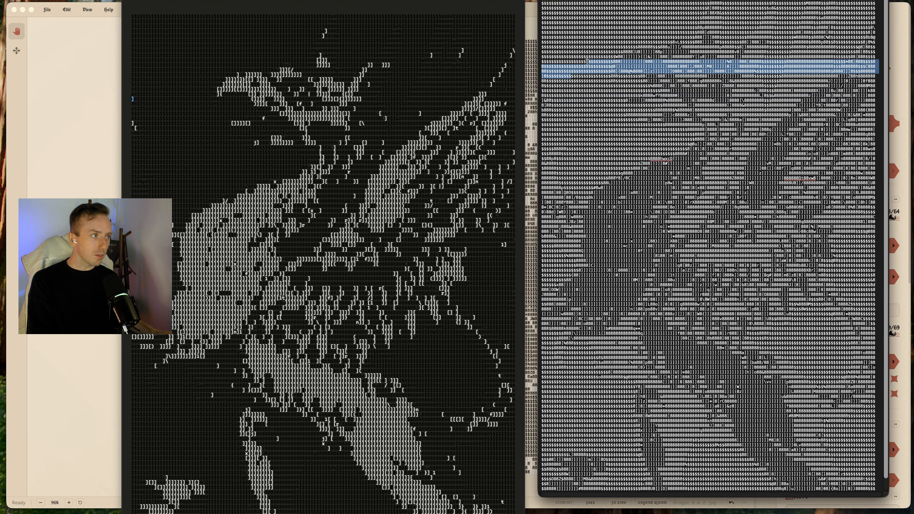
{"action": "left_click", "coordinate": [578, 23]}
{"action": "left_click_drag", "start_coordinate": [557, 8], "coordinate": [590, 34]}
{"action": "left_click", "coordinate": [698, 76]}
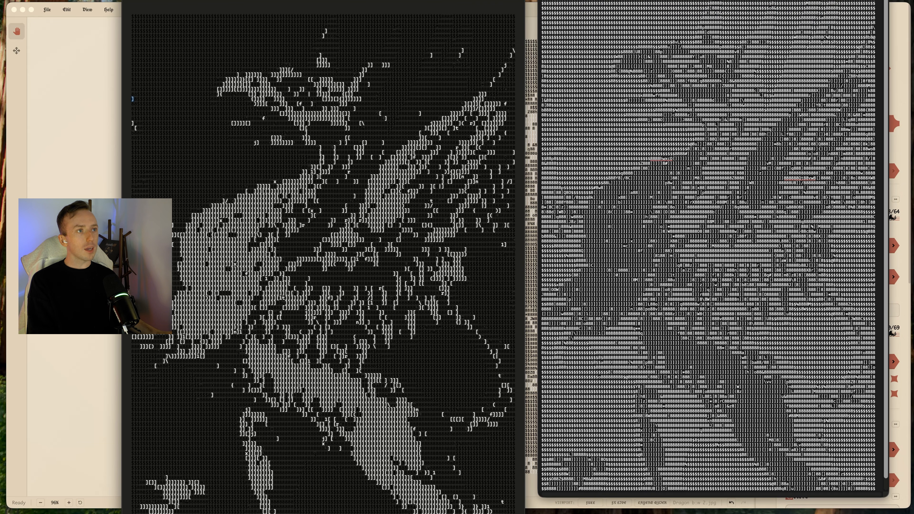
{"action": "scroll", "coordinate": [248, 153], "scroll_direction": "up", "scroll_amount": 5}
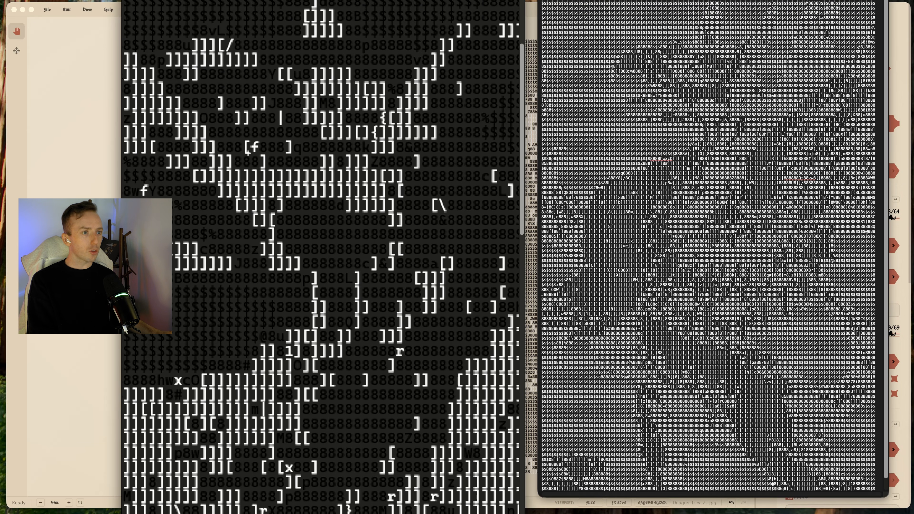
{"action": "scroll", "coordinate": [249, 153], "scroll_direction": "left", "scroll_amount": 8}
{"action": "scroll", "coordinate": [249, 153], "scroll_direction": "up", "scroll_amount": 3}
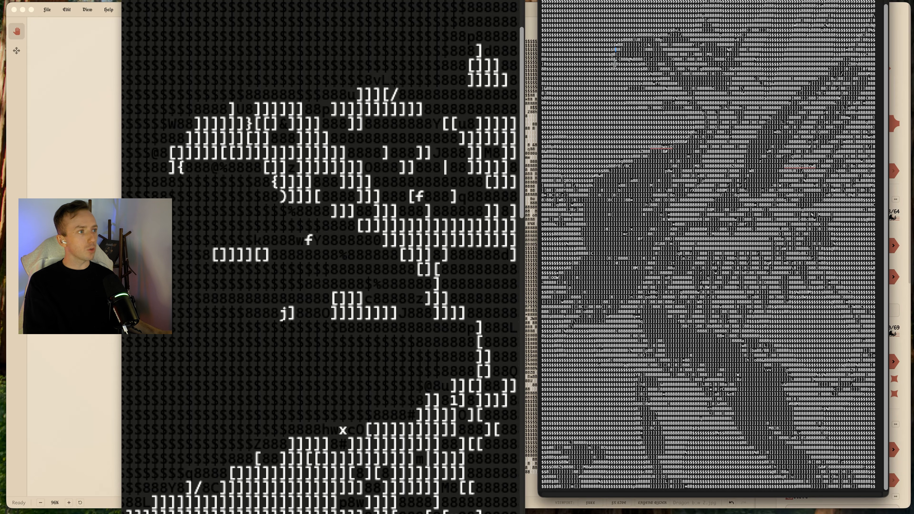
{"action": "left_click_drag", "start_coordinate": [615, 63], "coordinate": [627, 67]}
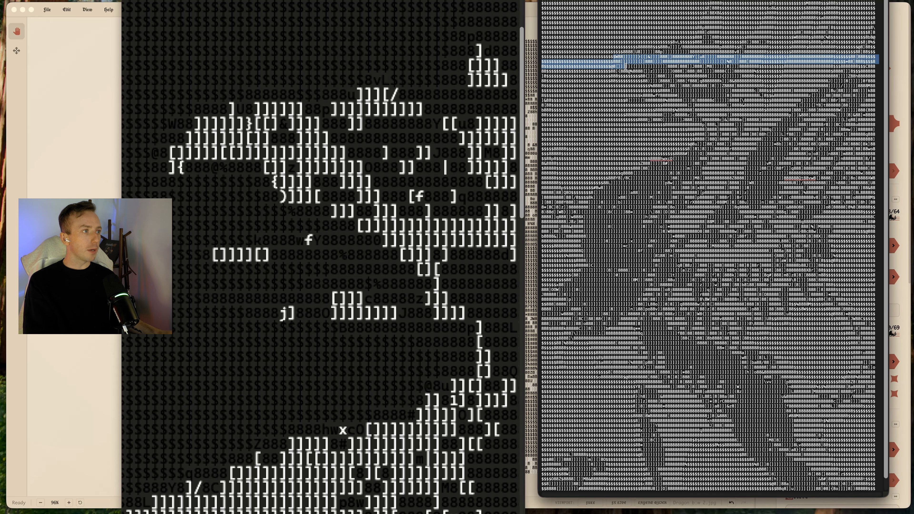
{"action": "left_click", "coordinate": [651, 67]}
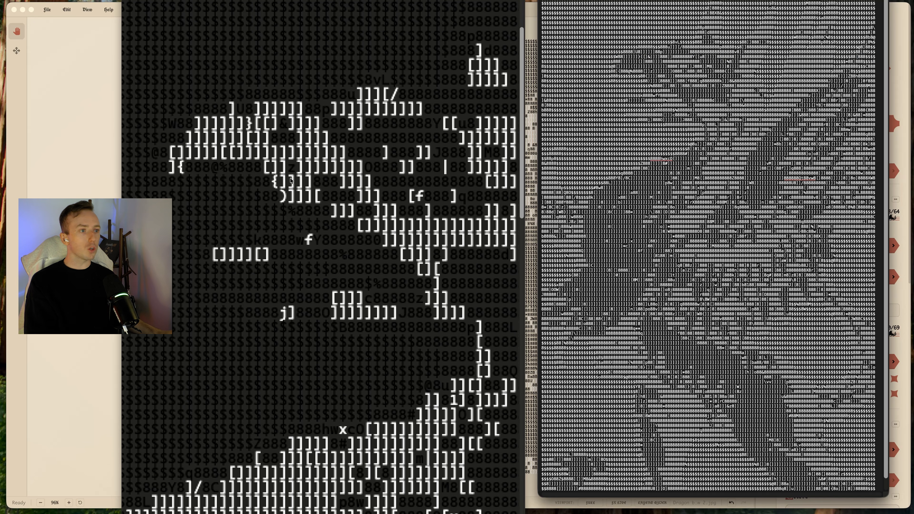
{"action": "scroll", "coordinate": [302, 15], "scroll_direction": "down", "scroll_amount": 2}
{"action": "scroll", "coordinate": [323, 257], "scroll_direction": "down", "scroll_amount": 5}
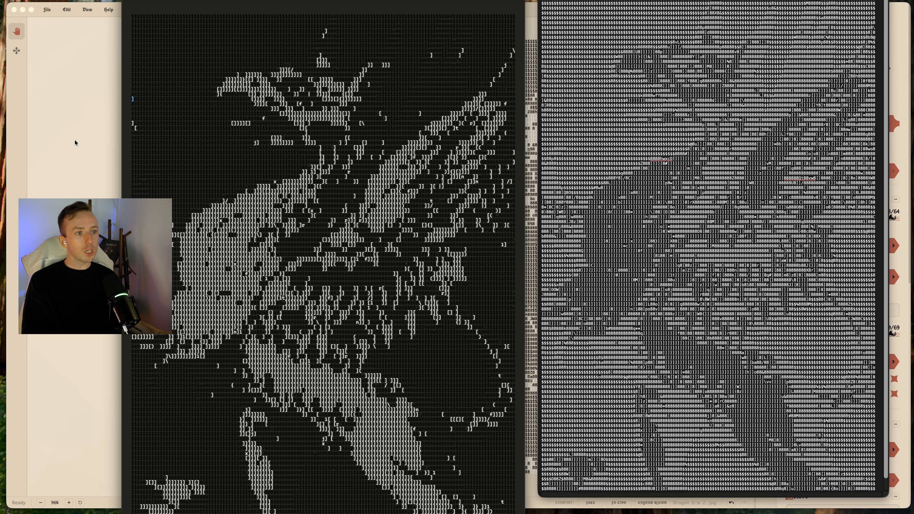
Switch back to Dither Boy, turn off the transparent background and apply the Acid palette from the Cyberpunk category
{"action": "left_click", "coordinate": [100, 120]}
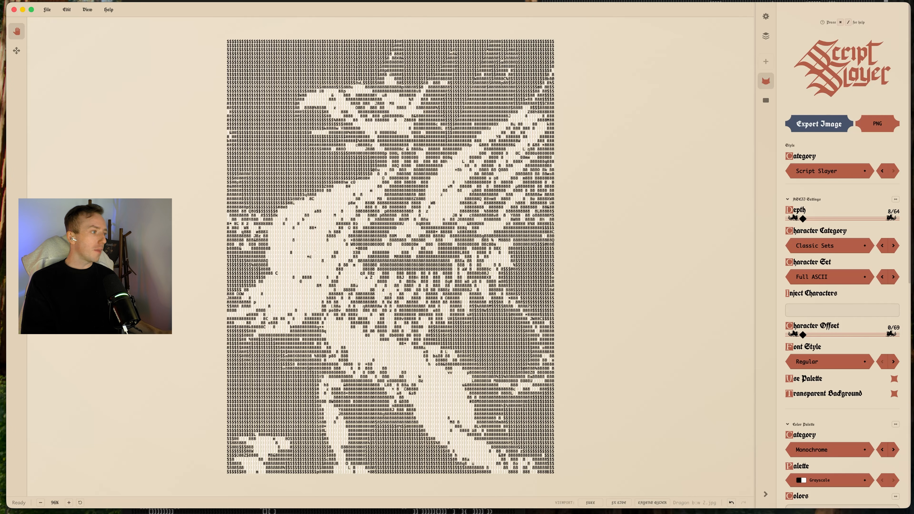
{"action": "left_click", "coordinate": [894, 393]}
{"action": "scroll", "coordinate": [862, 310], "scroll_direction": "down", "scroll_amount": 5}
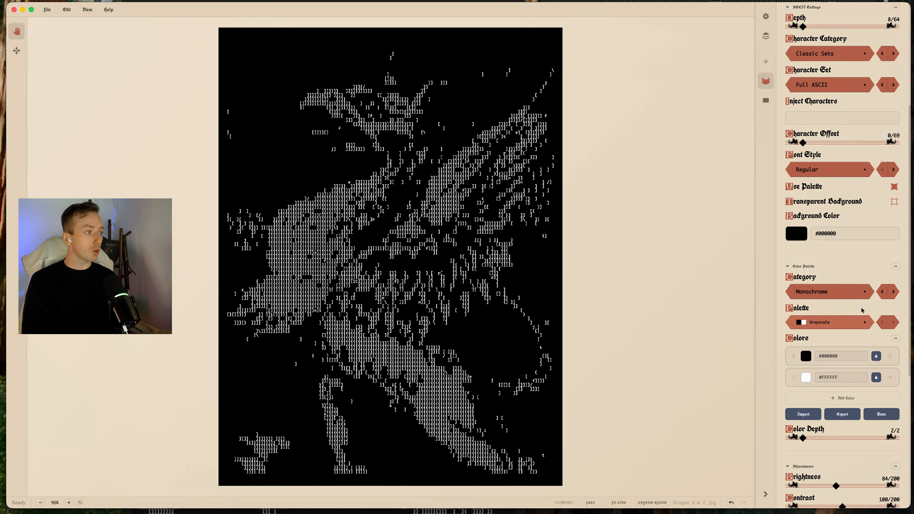
{"action": "left_click", "coordinate": [851, 297]}
{"action": "left_click", "coordinate": [817, 356]}
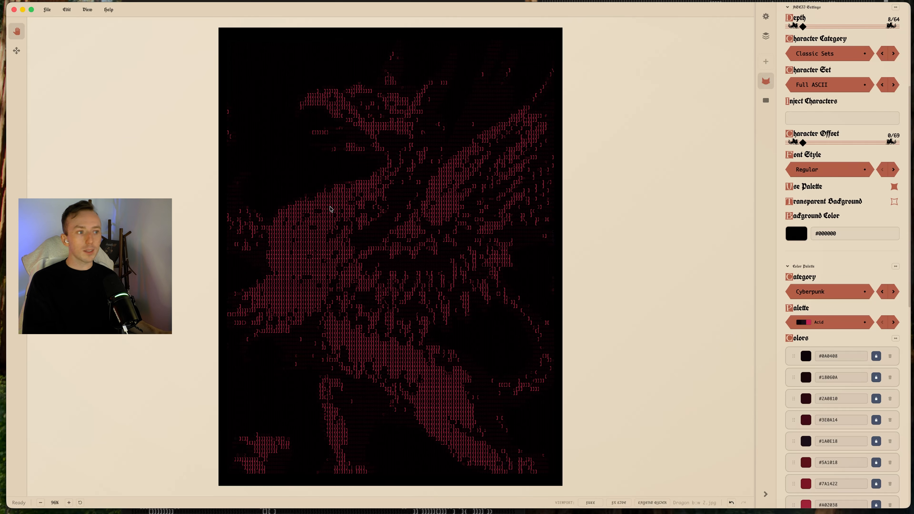
Add Epsilon Glow with threshold 9, radius 87, intensity 748 and distance scale 138, plus Chromatic Effects with max displace 20 and red channel 45
{"action": "left_click", "coordinate": [766, 61]}
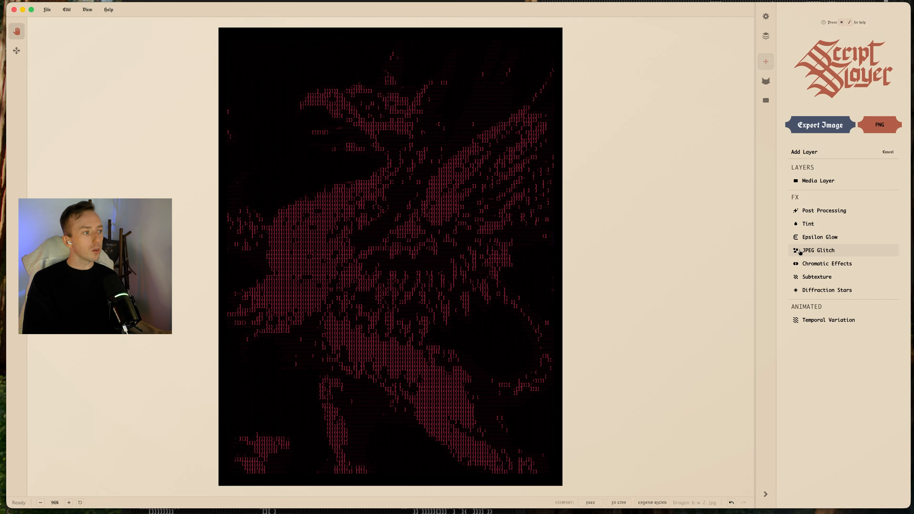
{"action": "left_click", "coordinate": [812, 241]}
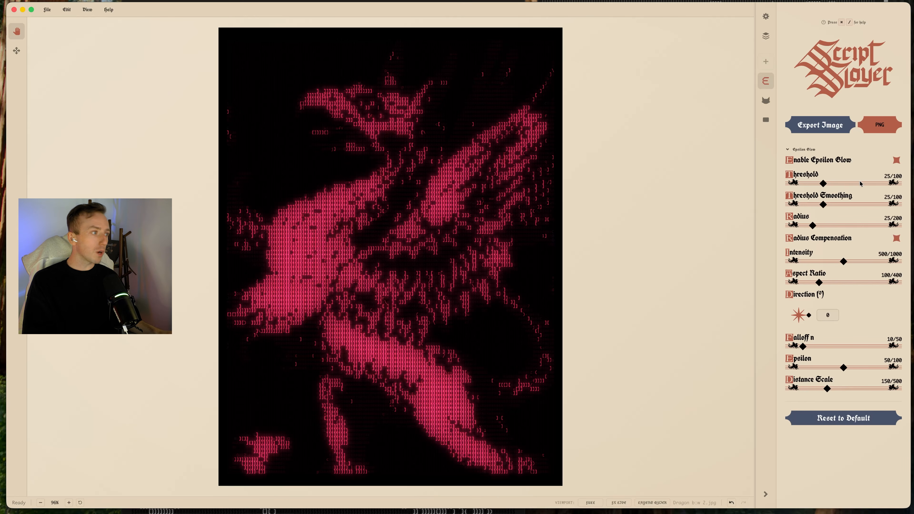
{"action": "left_click_drag", "start_coordinate": [812, 225], "coordinate": [837, 225]}
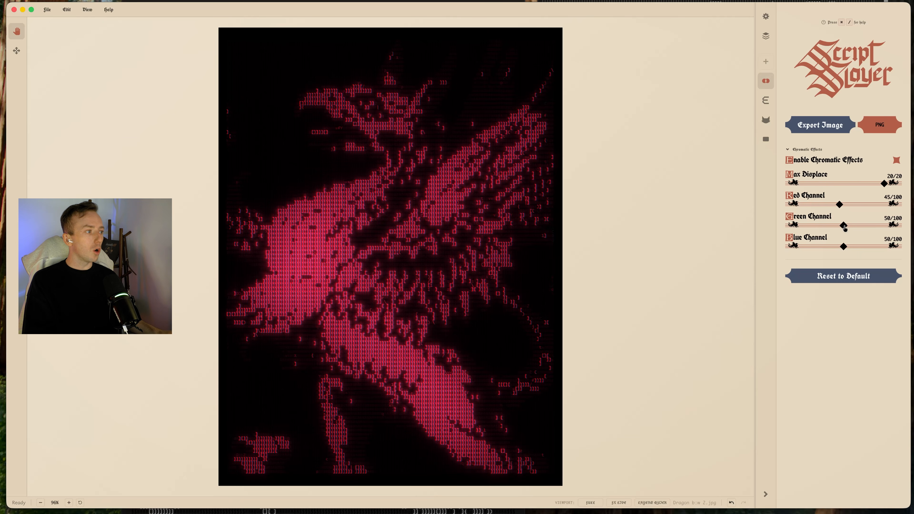
{"action": "left_click_drag", "start_coordinate": [842, 225], "coordinate": [846, 226]}
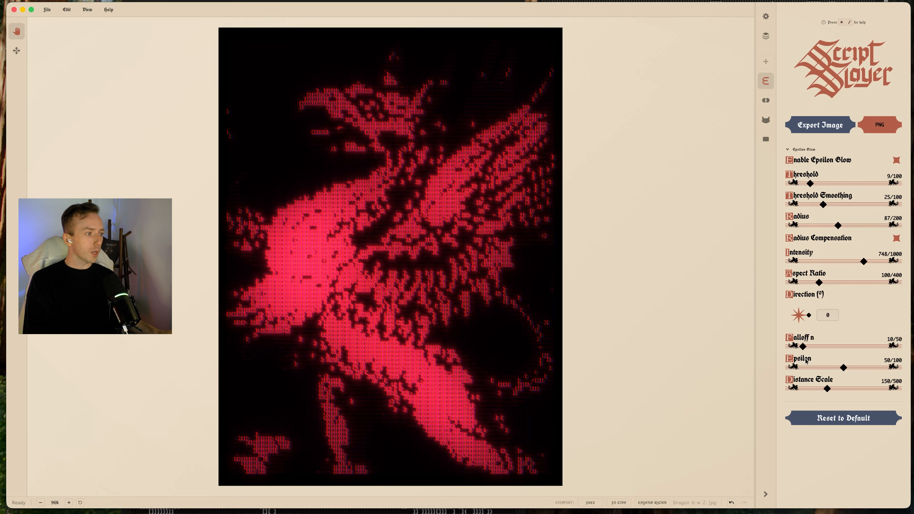
{"action": "mouse_move", "coordinate": [825, 390]}
{"action": "left_mouse_down"}
{"action": "mouse_move", "coordinate": [811, 389]}
{"action": "mouse_move", "coordinate": [826, 391]}
{"action": "left_mouse_up"}
Inject the characters "Studio AAA" into the dragon's Script Slayer ASCII settings
{"action": "left_click", "coordinate": [765, 120]}
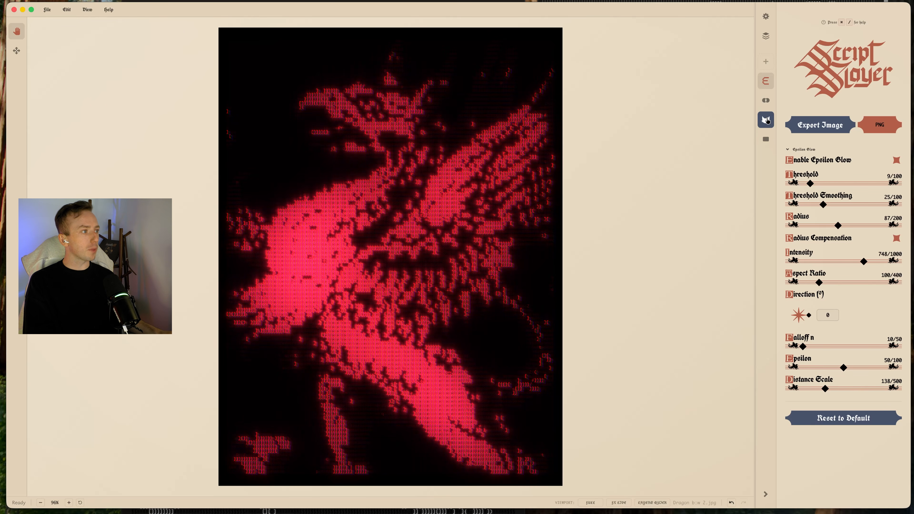
{"action": "mouse_move", "coordinate": [803, 218]}
{"action": "left_mouse_down"}
{"action": "mouse_move", "coordinate": [811, 218]}
{"action": "mouse_move", "coordinate": [789, 219]}
{"action": "left_mouse_up"}
{"action": "scroll", "coordinate": [797, 298], "scroll_direction": "down", "scroll_amount": 1}
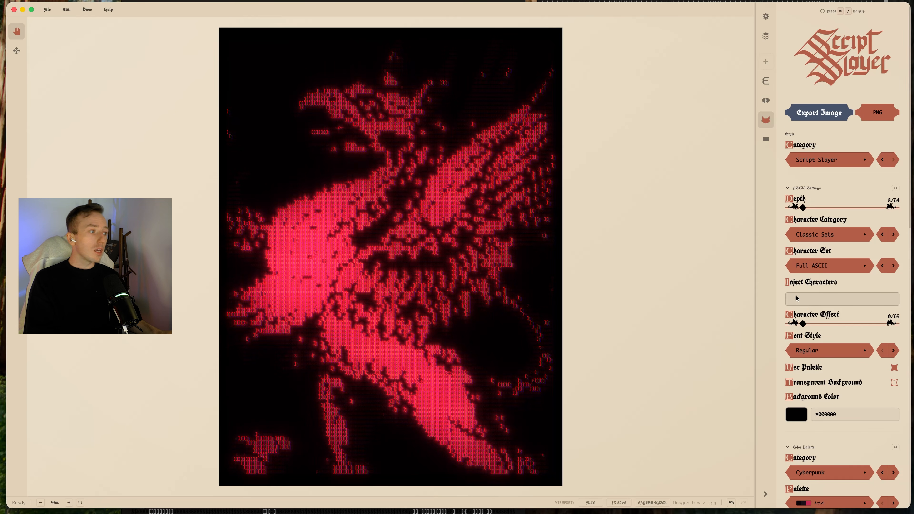
{"action": "left_click", "coordinate": [815, 300]}
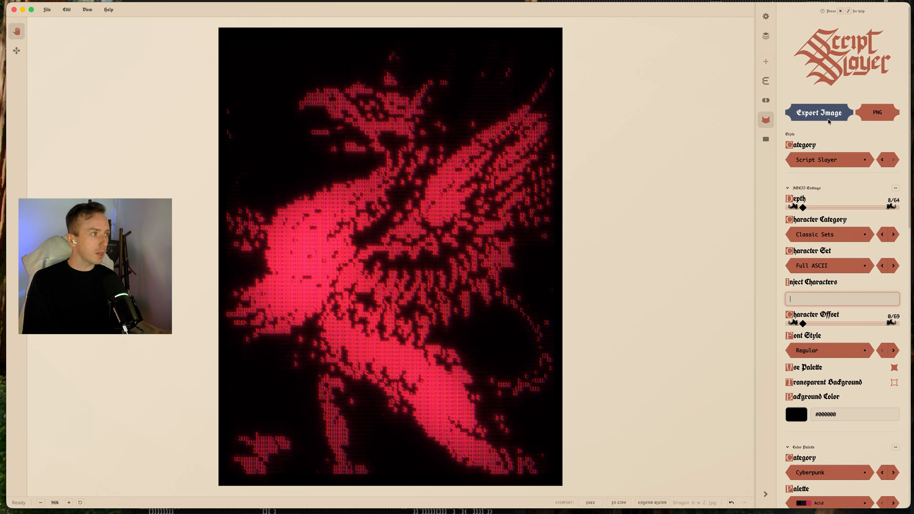
{"action": "type", "text": "Studio"}
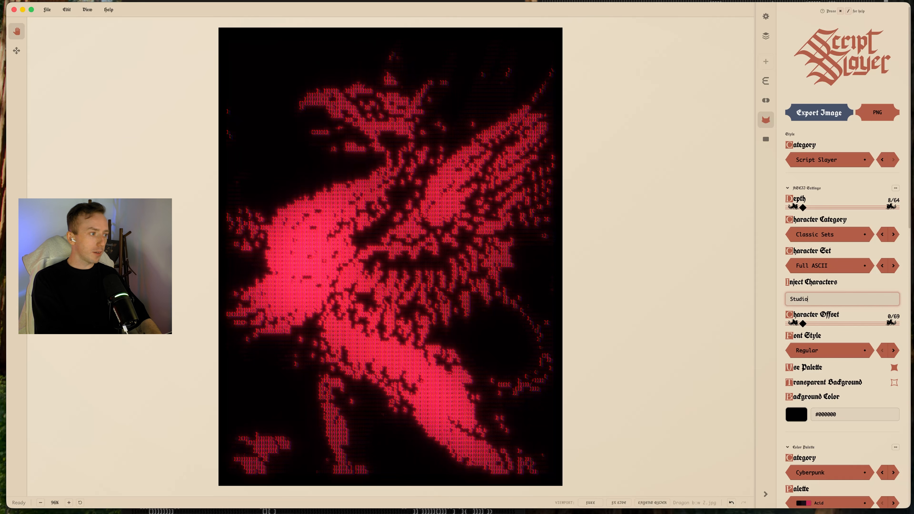
{"action": "type", "text": " AAA"}
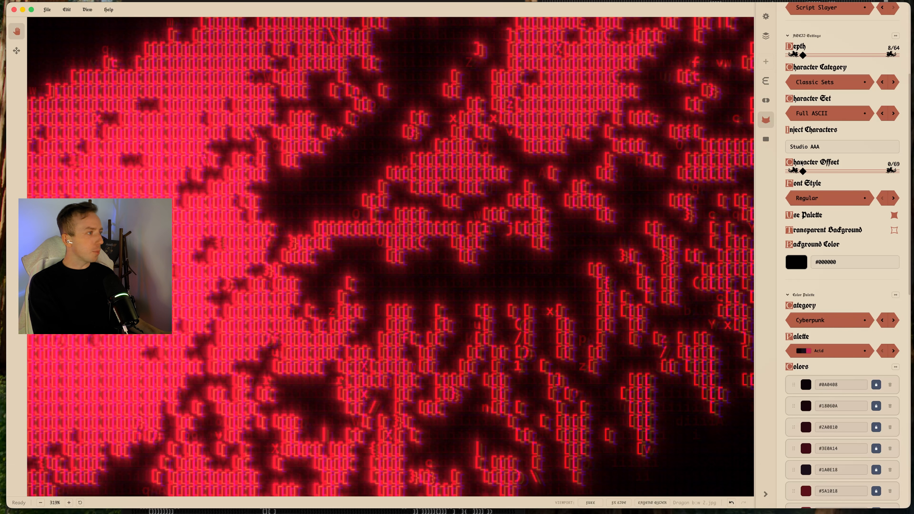
Set the ASCII character category to All after looking through the available character sets
{"action": "left_click", "coordinate": [827, 112]}
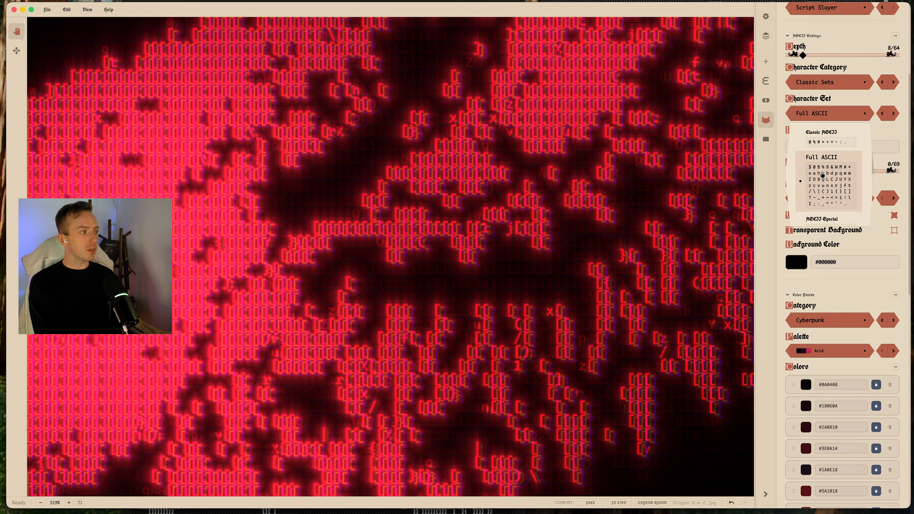
{"action": "scroll", "coordinate": [822, 174], "scroll_direction": "down", "scroll_amount": 2}
{"action": "left_click", "coordinate": [838, 87]}
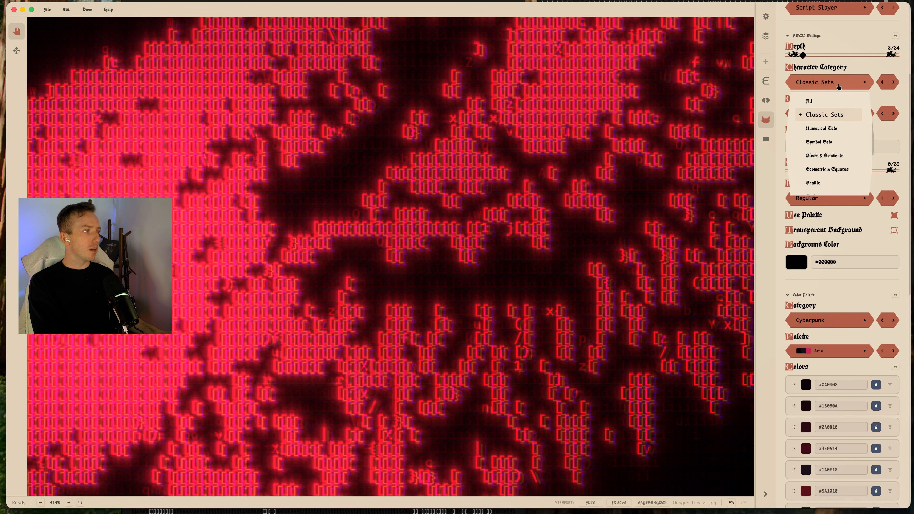
{"action": "left_click", "coordinate": [810, 101]}
Change the ASCII character set to Binary
{"action": "left_click", "coordinate": [828, 114]}
{"action": "scroll", "coordinate": [819, 169], "scroll_direction": "down", "scroll_amount": 2}
{"action": "scroll", "coordinate": [817, 171], "scroll_direction": "up", "scroll_amount": 3}
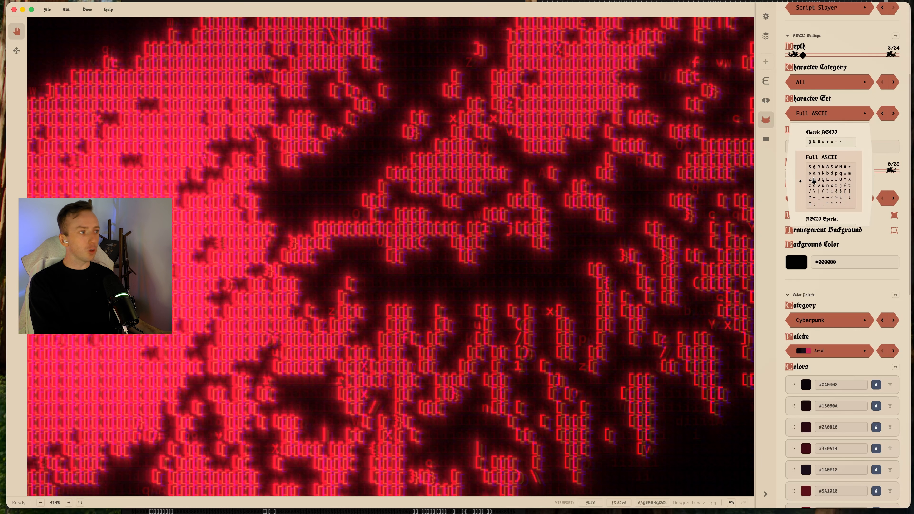
{"action": "left_click", "coordinate": [882, 147]}
{"action": "left_click", "coordinate": [815, 119]}
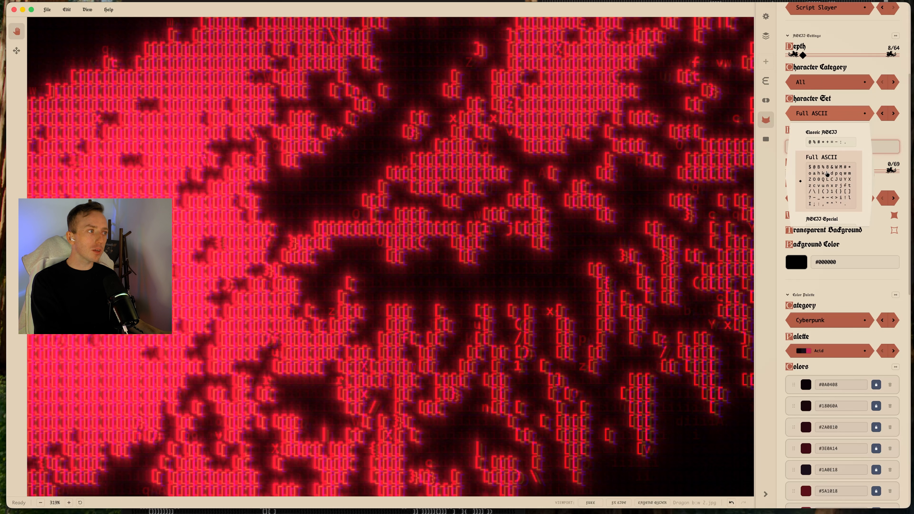
{"action": "scroll", "coordinate": [826, 174], "scroll_direction": "down", "scroll_amount": 5}
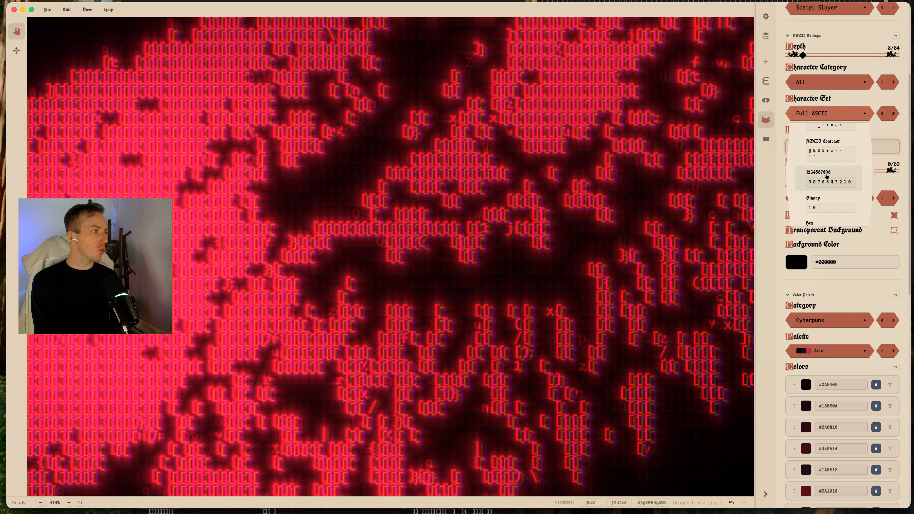
{"action": "scroll", "coordinate": [827, 175], "scroll_direction": "down", "scroll_amount": 2}
{"action": "left_click", "coordinate": [827, 175]}
Inject the characters "Studio AAA" into the Binary character set and view the whole dragon
{"action": "type", "text": "S"}
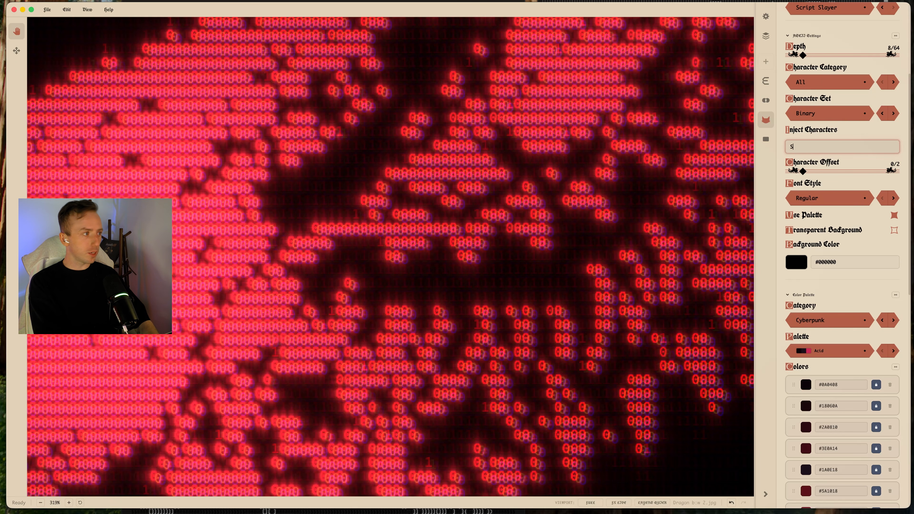
{"action": "type", "text": "tudio AAA"}
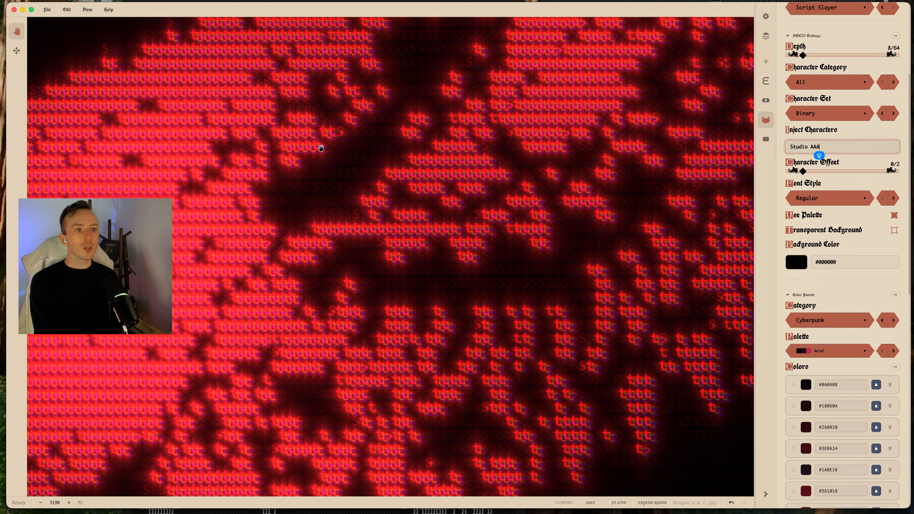
{"action": "scroll", "coordinate": [365, 190], "scroll_direction": "down", "scroll_amount": 5}
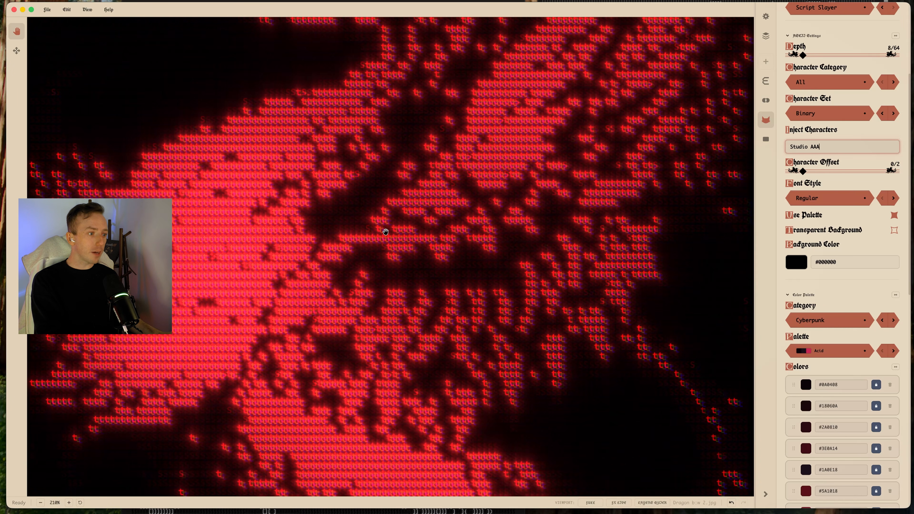
{"action": "scroll", "coordinate": [382, 227], "scroll_direction": "down", "scroll_amount": 3}
{"action": "scroll", "coordinate": [385, 331], "scroll_direction": "down", "scroll_amount": 4}
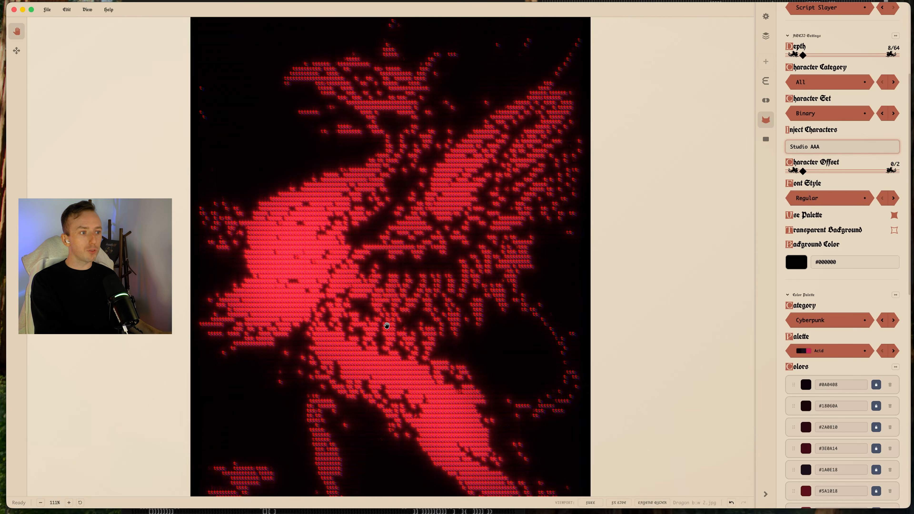
{"action": "scroll", "coordinate": [387, 325], "scroll_direction": "down", "scroll_amount": 2}
{"action": "scroll", "coordinate": [388, 323], "scroll_direction": "up", "scroll_amount": 2}
{"action": "scroll", "coordinate": [389, 323], "scroll_direction": "down", "scroll_amount": 2}
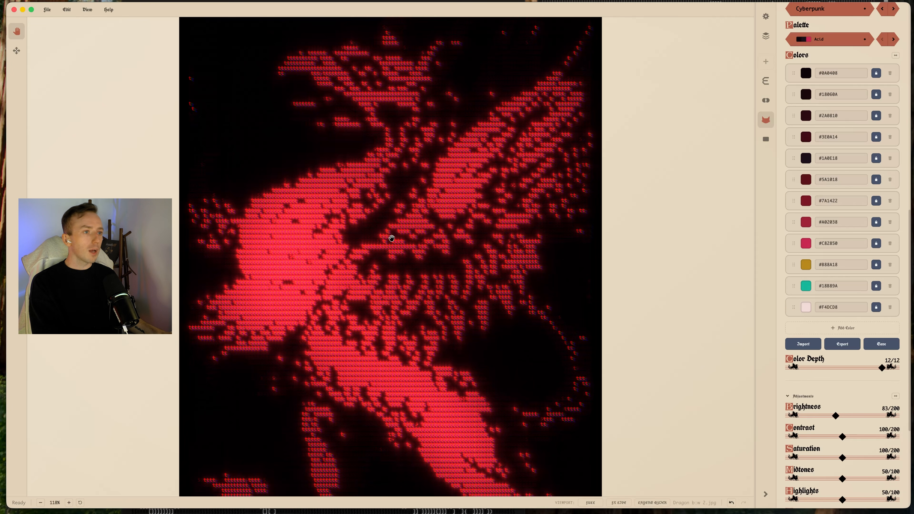
Set the character offset of the Binary set to 1
{"action": "scroll", "coordinate": [392, 238], "scroll_direction": "up", "scroll_amount": 3}
{"action": "scroll", "coordinate": [850, 243], "scroll_direction": "up", "scroll_amount": 7}
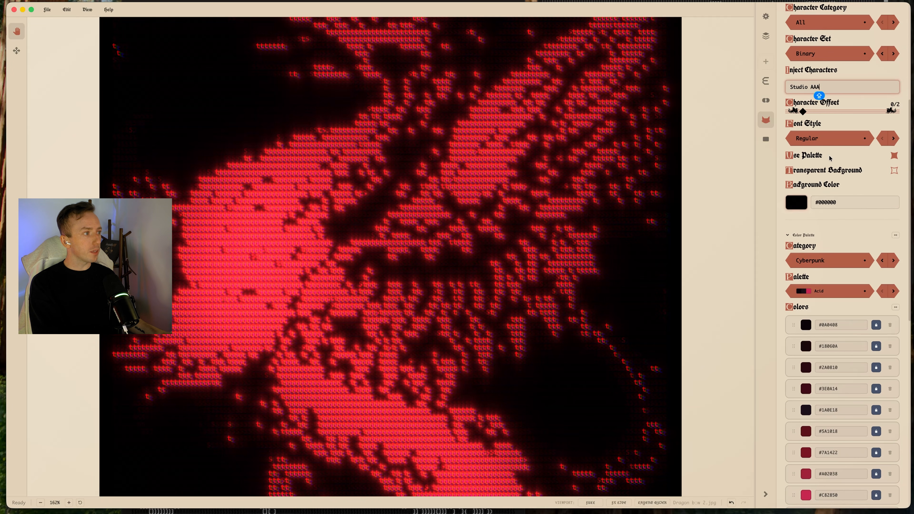
{"action": "scroll", "coordinate": [829, 156], "scroll_direction": "up", "scroll_amount": 1}
{"action": "left_click", "coordinate": [804, 127]}
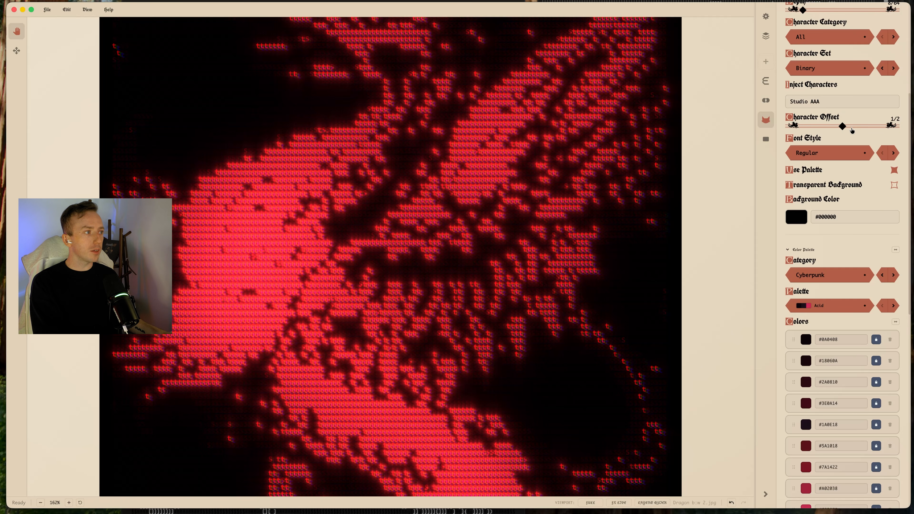
Cycle through the character sets to Slashes & Dashes and check which characters it contains
{"action": "left_click", "coordinate": [893, 68]}
{"action": "left_click", "coordinate": [894, 68]}
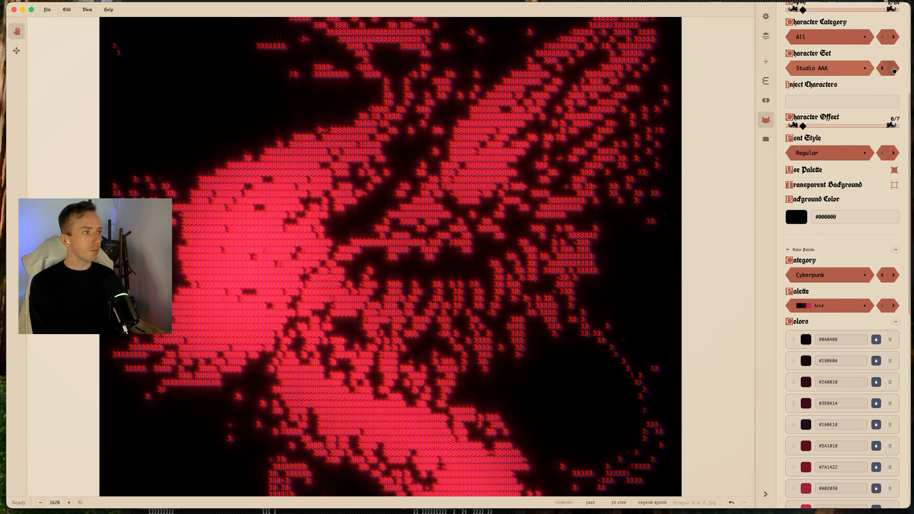
{"action": "left_click", "coordinate": [894, 69]}
{"action": "left_click", "coordinate": [808, 72]}
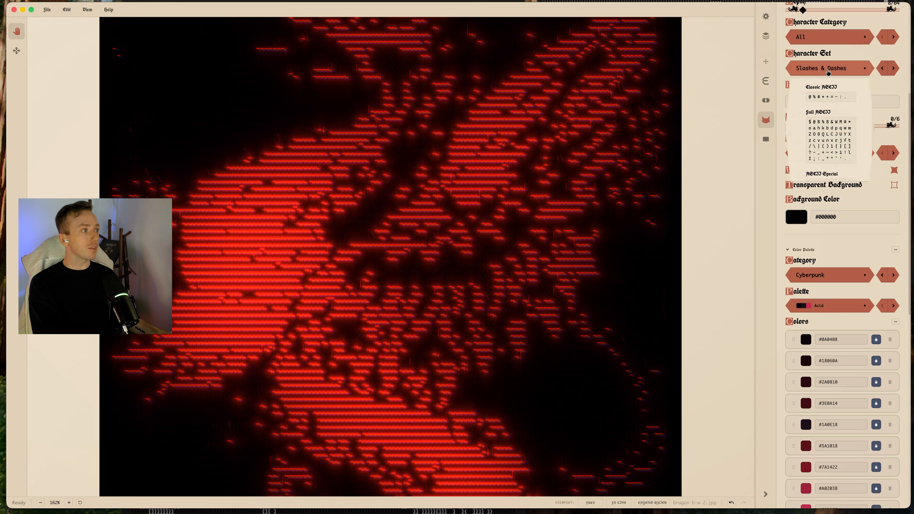
{"action": "scroll", "coordinate": [810, 117], "scroll_direction": "down", "scroll_amount": 2}
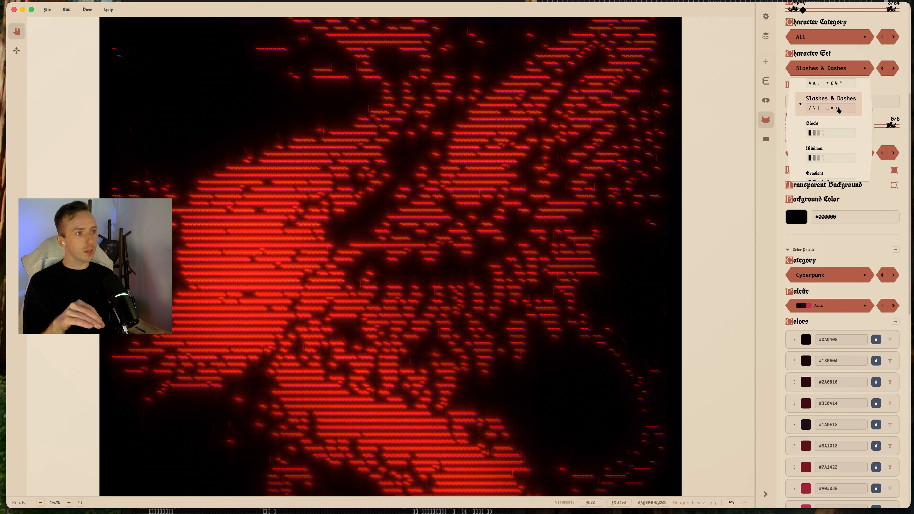
Raise the character offset of the Slashes & Dashes set to 5 and view the whole dragon
{"action": "left_click", "coordinate": [876, 98]}
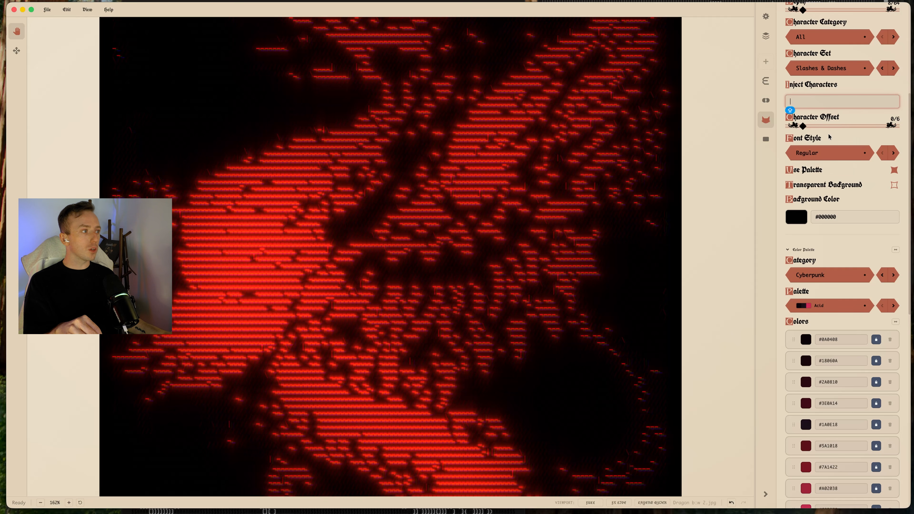
{"action": "left_click_drag", "start_coordinate": [806, 127], "coordinate": [874, 128]}
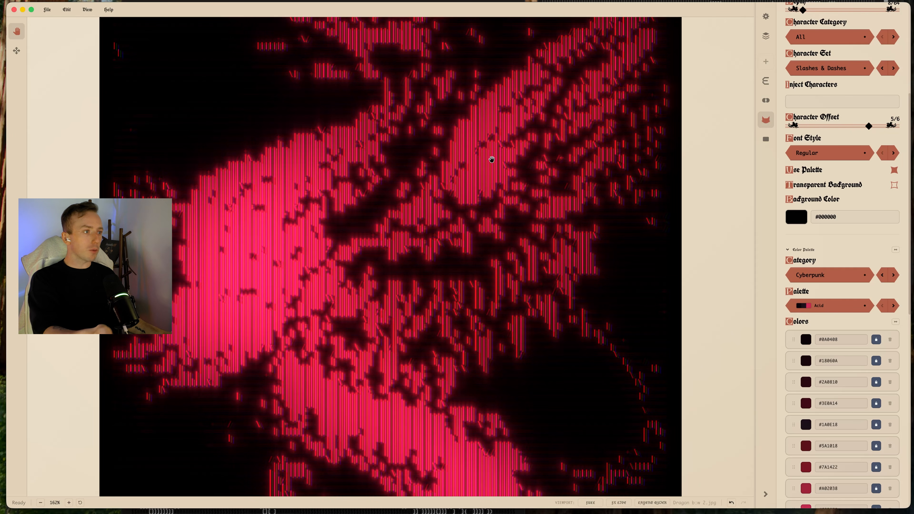
{"action": "scroll", "coordinate": [482, 169], "scroll_direction": "down", "scroll_amount": 5}
{"action": "scroll", "coordinate": [476, 176], "scroll_direction": "down", "scroll_amount": 1}
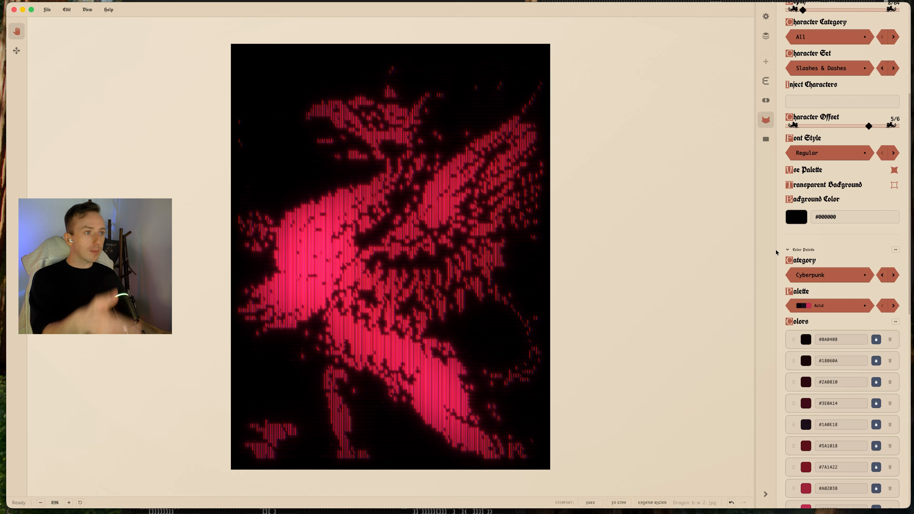
Set the ASCII layer's brightness to 93
{"action": "scroll", "coordinate": [836, 341], "scroll_direction": "down", "scroll_amount": 8}
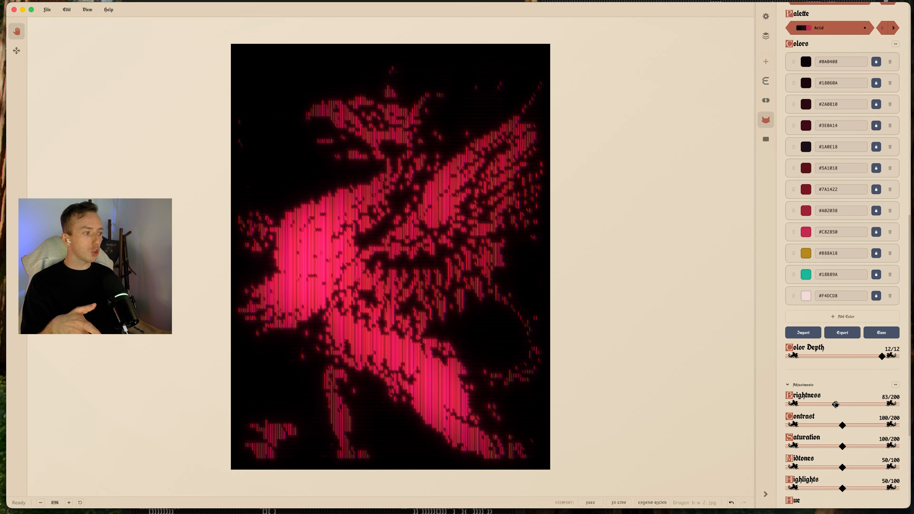
{"action": "mouse_move", "coordinate": [835, 404]}
{"action": "left_mouse_down"}
{"action": "mouse_move", "coordinate": [825, 404]}
{"action": "mouse_move", "coordinate": [840, 405]}
{"action": "left_mouse_up"}
{"action": "scroll", "coordinate": [840, 404], "scroll_direction": "down", "scroll_amount": 5}
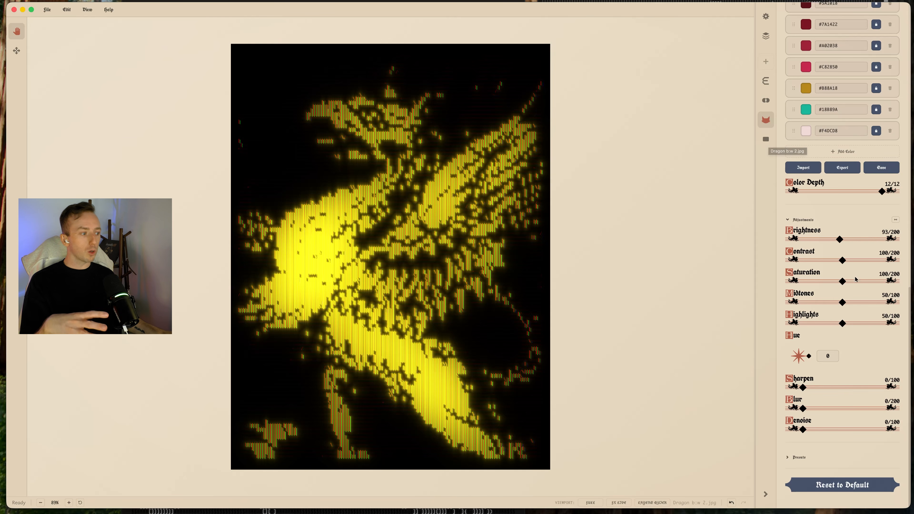
Expand the preset options and look over the project's file commands
{"action": "left_click", "coordinate": [794, 461]}
{"action": "scroll", "coordinate": [821, 385], "scroll_direction": "down", "scroll_amount": 3}
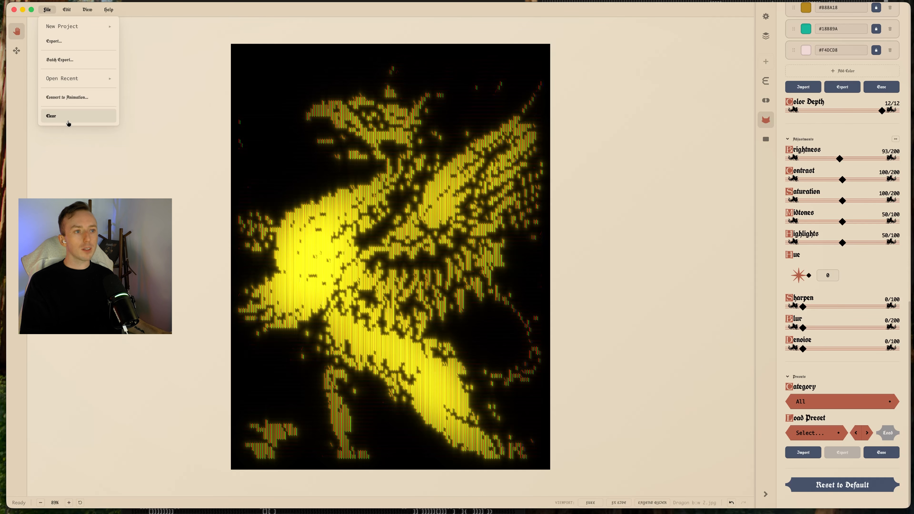
{"action": "left_click", "coordinate": [604, 146]}
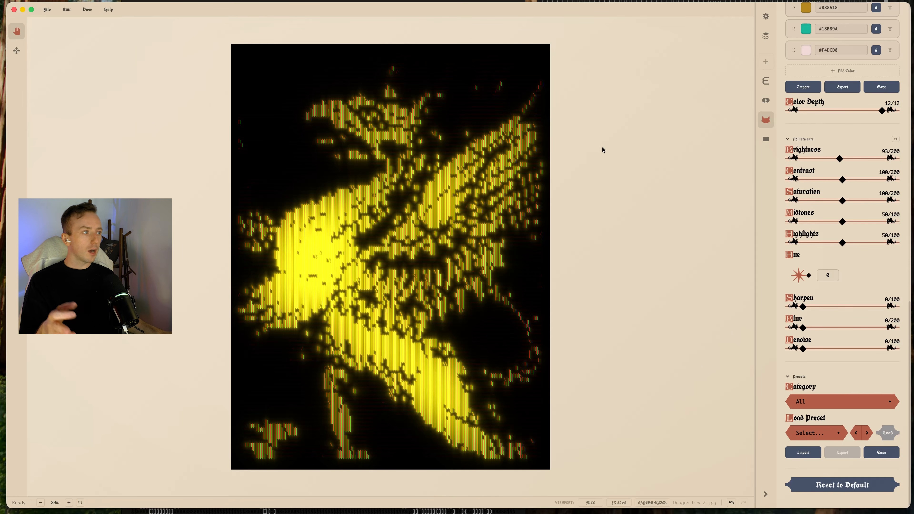
Add a media layer with the skull image above the dragon image
{"action": "left_click", "coordinate": [766, 62]}
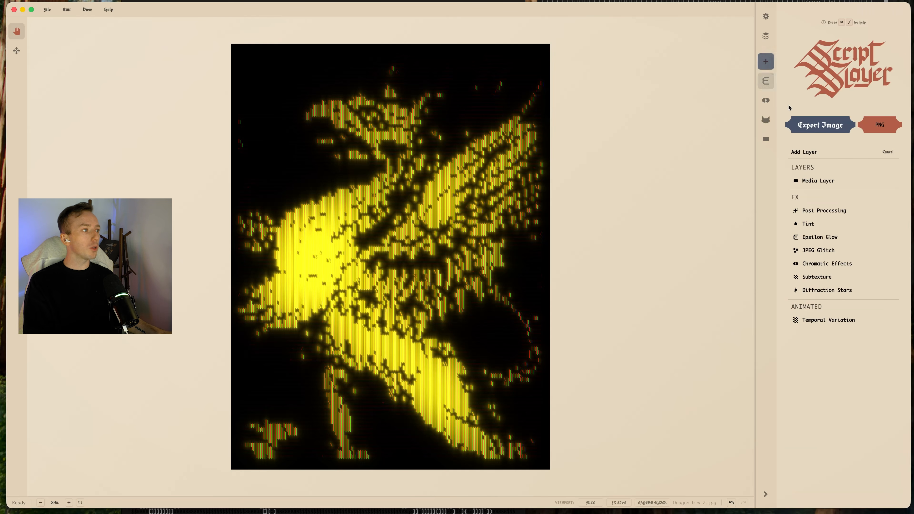
{"action": "left_click", "coordinate": [829, 183]}
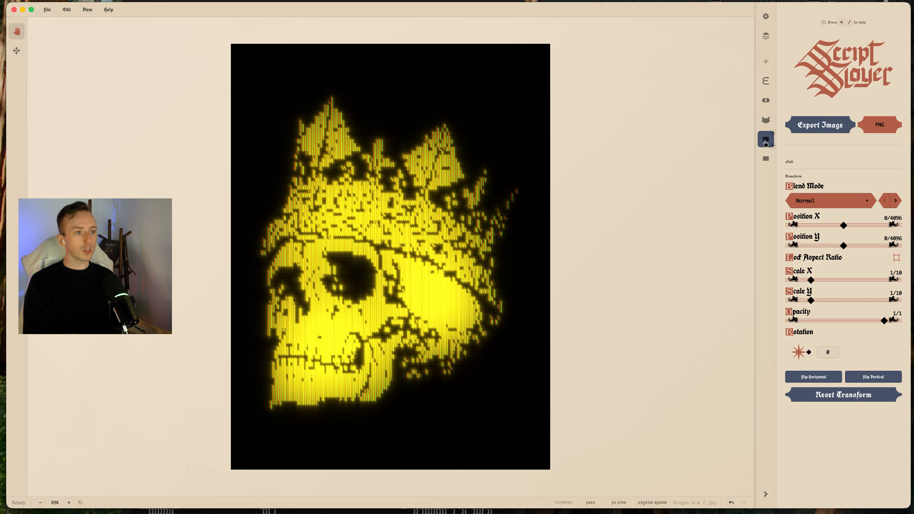
{"action": "left_click", "coordinate": [766, 144]}
Set the ASCII layer's brightness to 89 for the skull artwork
{"action": "scroll", "coordinate": [842, 306], "scroll_direction": "down", "scroll_amount": 10}
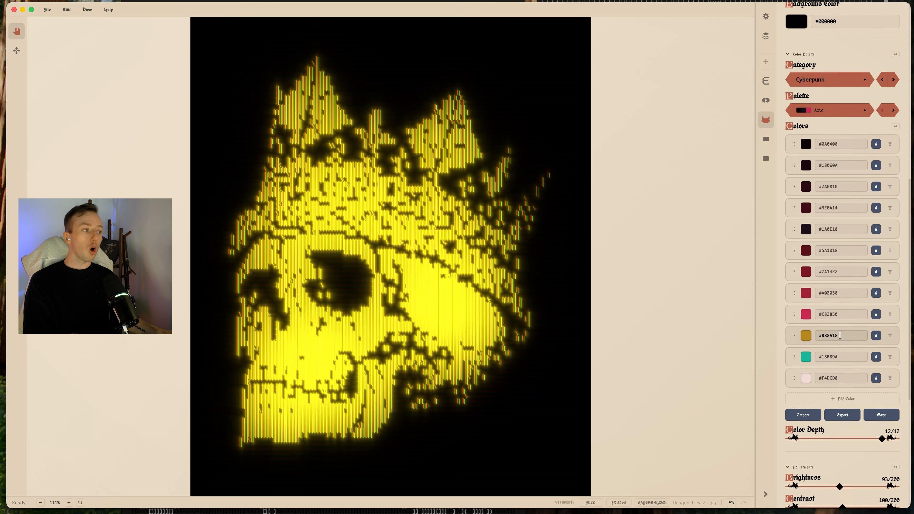
{"action": "scroll", "coordinate": [840, 336], "scroll_direction": "down", "scroll_amount": 4}
{"action": "left_click_drag", "start_coordinate": [840, 348], "coordinate": [838, 349]}
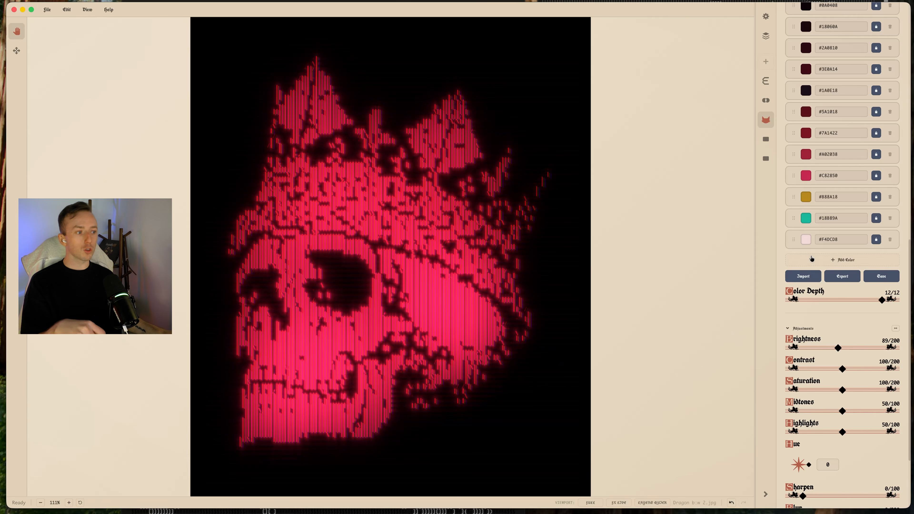
Open the pipeline to show the stack of effects and image layers
{"action": "scroll", "coordinate": [824, 319], "scroll_direction": "up", "scroll_amount": 1}
{"action": "left_click", "coordinate": [766, 35]}
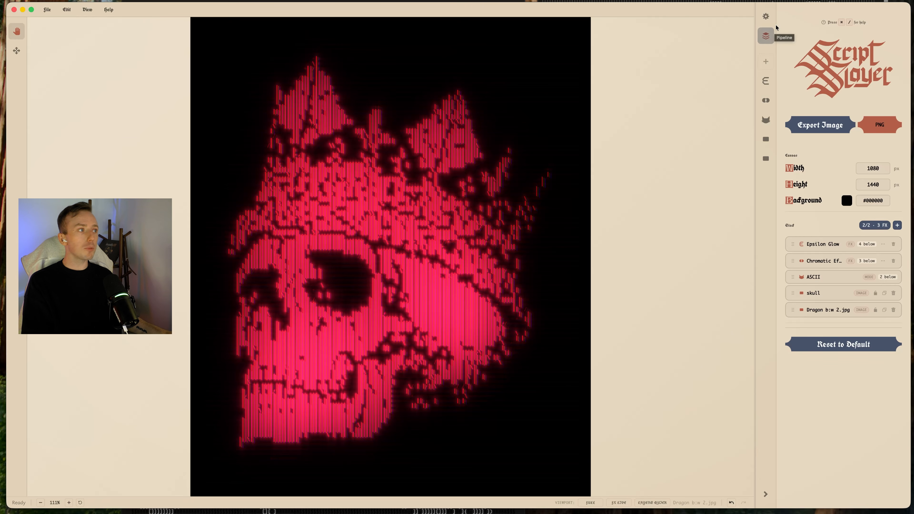
{"action": "left_click", "coordinate": [767, 37]}
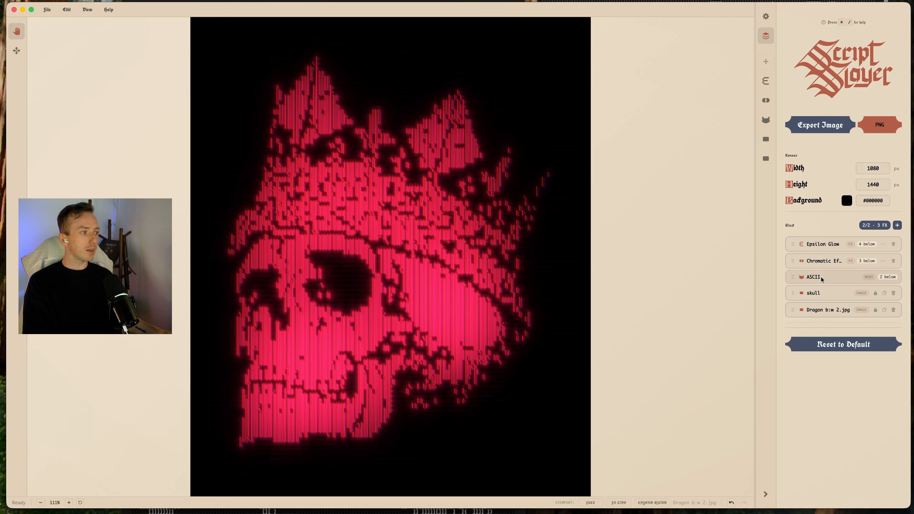
Disable the skull layer to reveal the dragon, and enable it again
{"action": "left_click", "coordinate": [802, 295]}
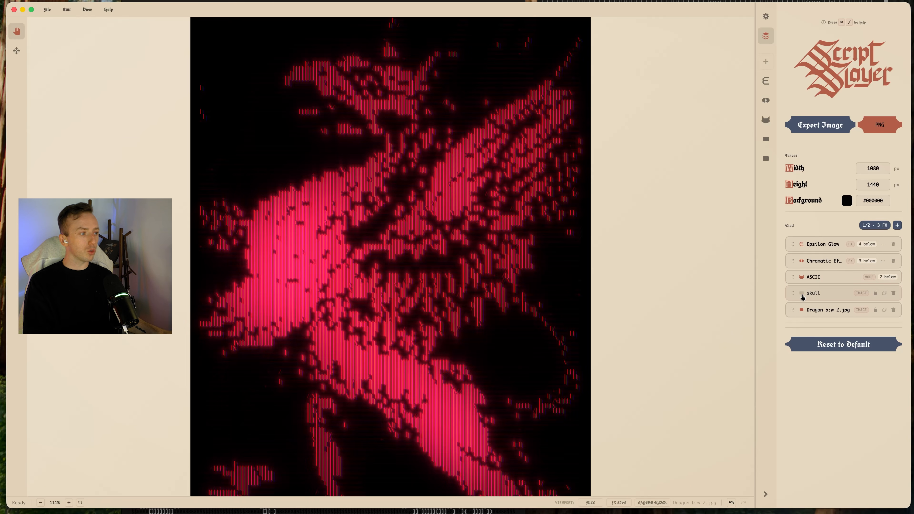
{"action": "left_click", "coordinate": [802, 295]}
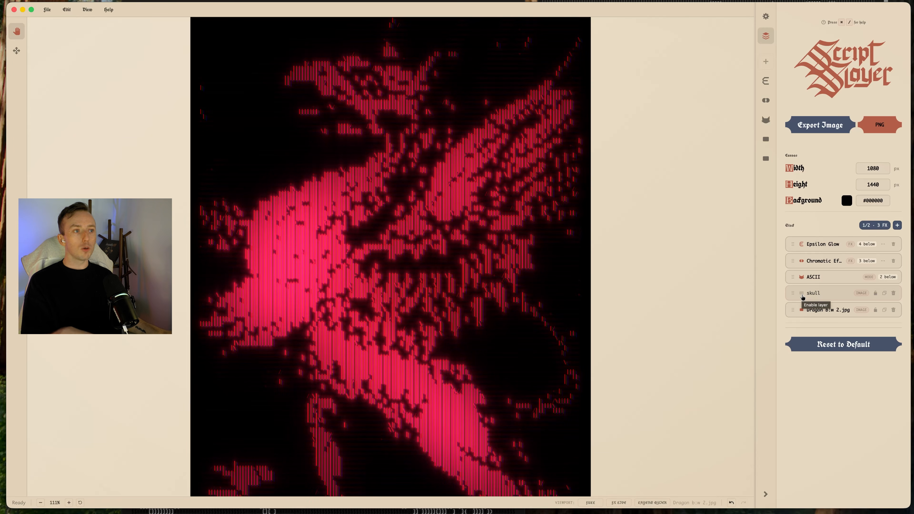
{"action": "left_click", "coordinate": [802, 296]}
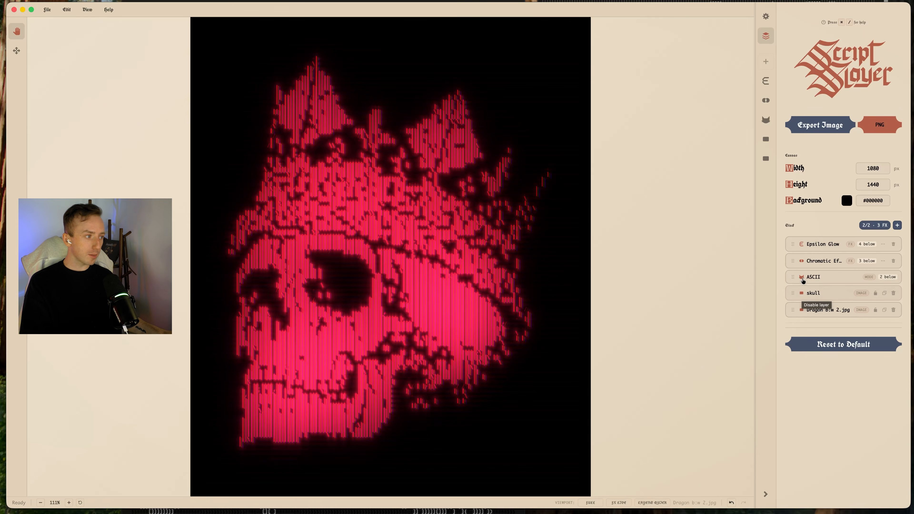
Disable the Epsilon Glow, Chromatic Effects and Dragon b:w 2.jpg layers, leaving ASCII and skull enabled
{"action": "left_click", "coordinate": [802, 244]}
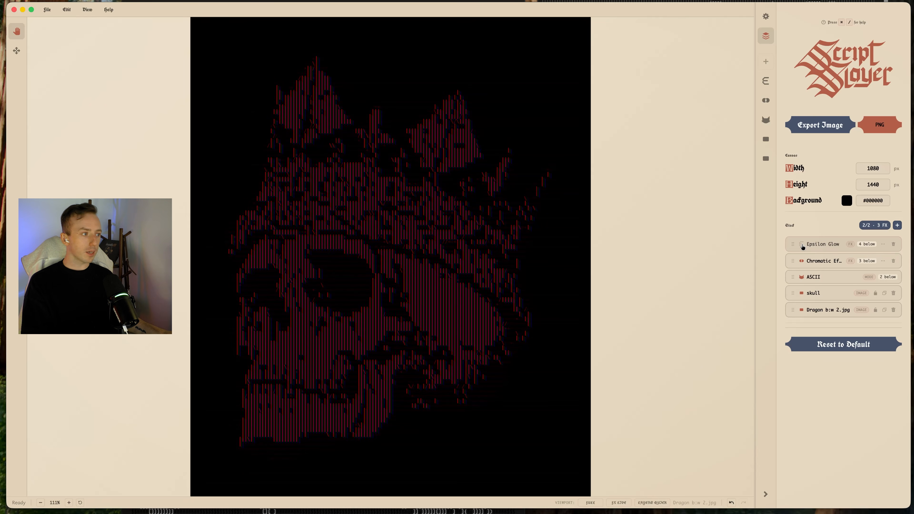
{"action": "left_click", "coordinate": [802, 261]}
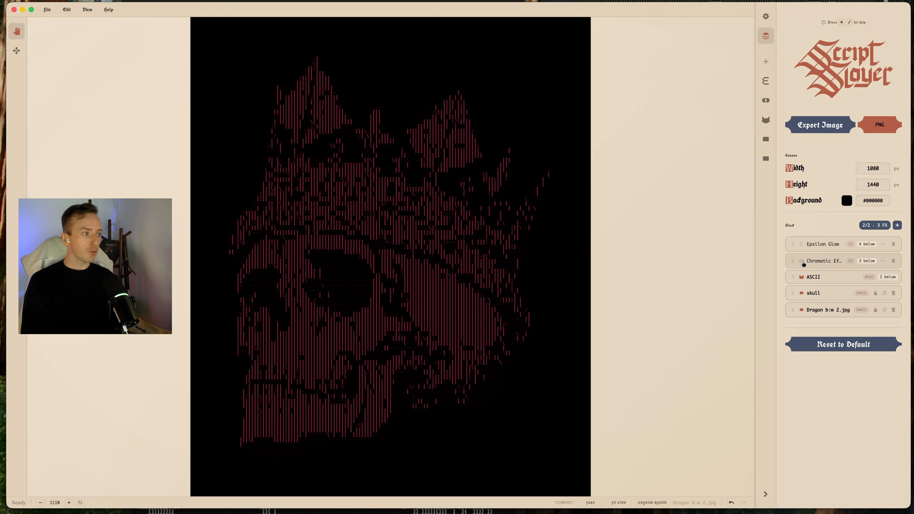
{"action": "left_click", "coordinate": [802, 278]}
{"action": "left_click", "coordinate": [802, 277]}
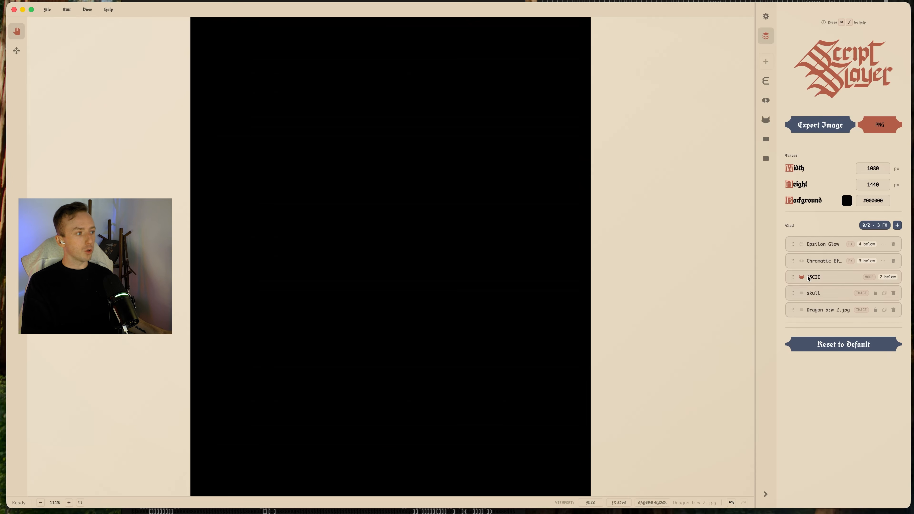
{"action": "left_click", "coordinate": [801, 293]}
Clear the skull project from the canvas and import the cat photo
{"action": "left_click", "coordinate": [48, 9]}
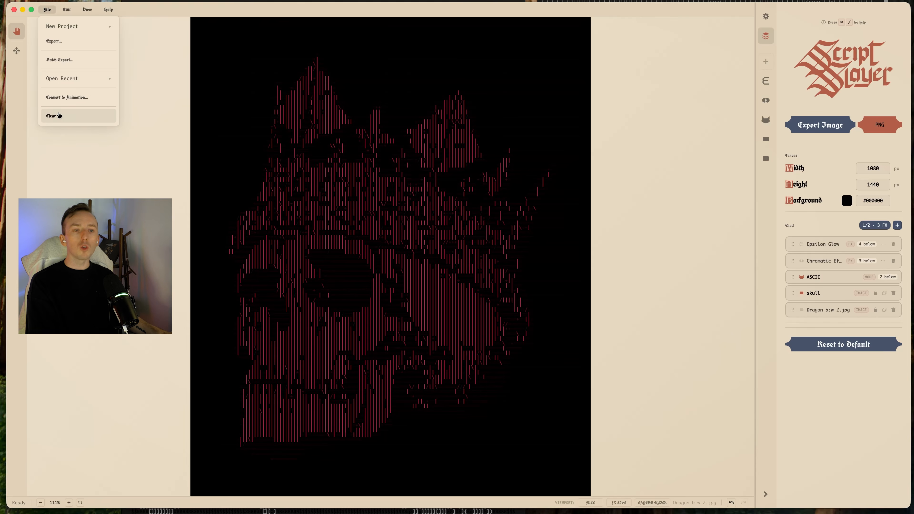
{"action": "left_click", "coordinate": [51, 116]}
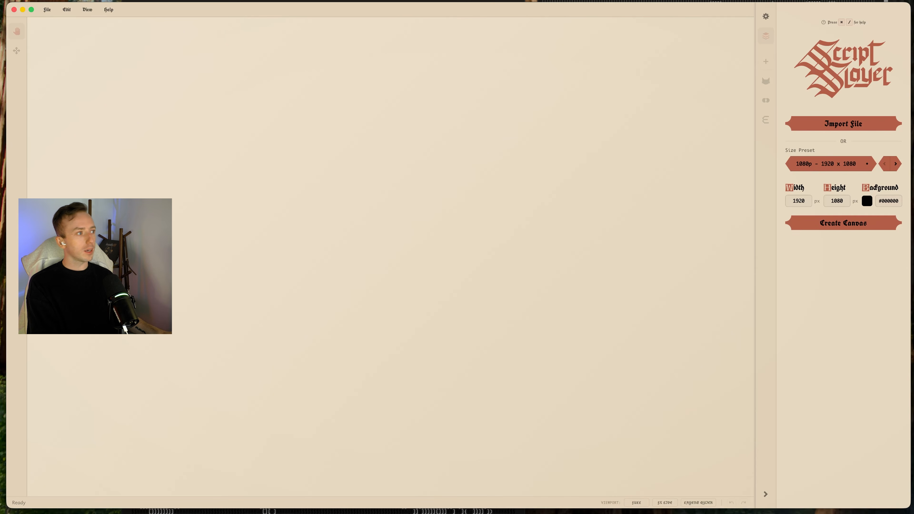
{"action": "left_click", "coordinate": [845, 126]}
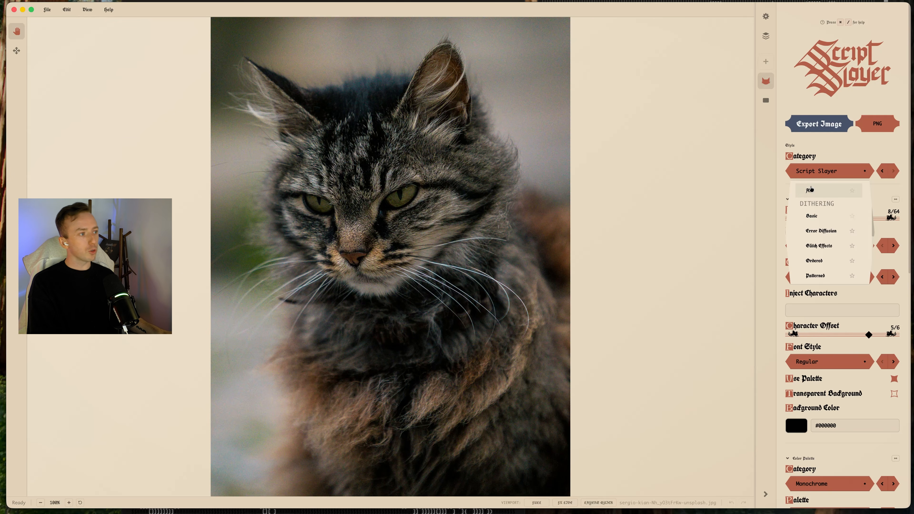
Set the style category to All and apply the Ostromukhov dither style to the cat photo
{"action": "left_click", "coordinate": [816, 191]}
{"action": "left_click", "coordinate": [495, 277]}
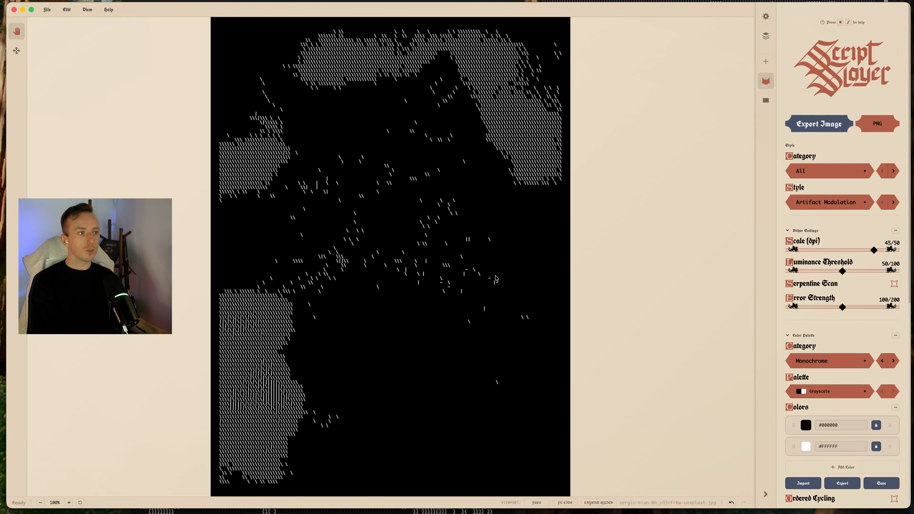
Switch the interface appearance to the Dither Boy Default dark theme in the general preferences
{"action": "key", "text": "super+comma"}
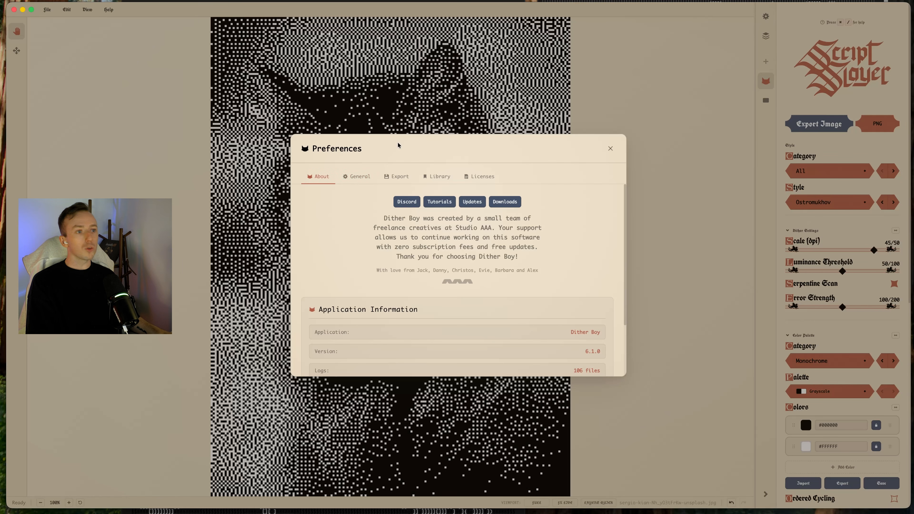
{"action": "left_click", "coordinate": [359, 178]}
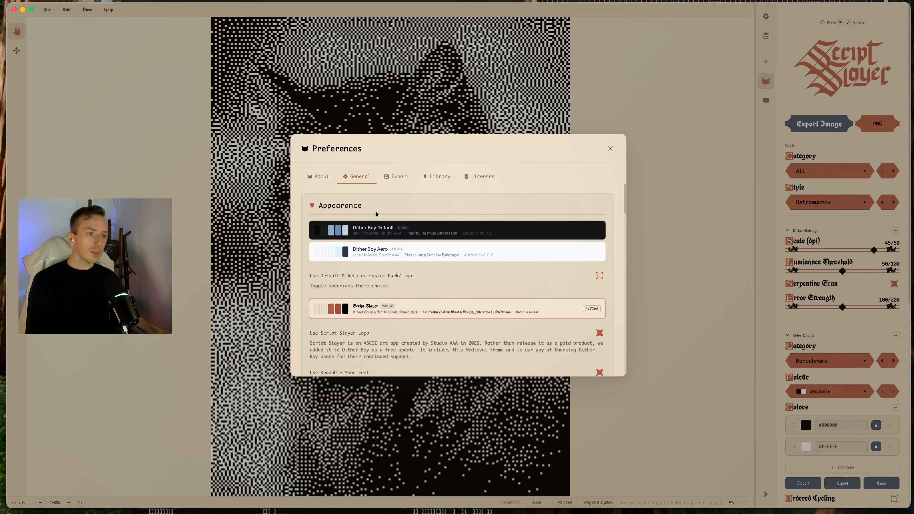
{"action": "left_click", "coordinate": [573, 237]}
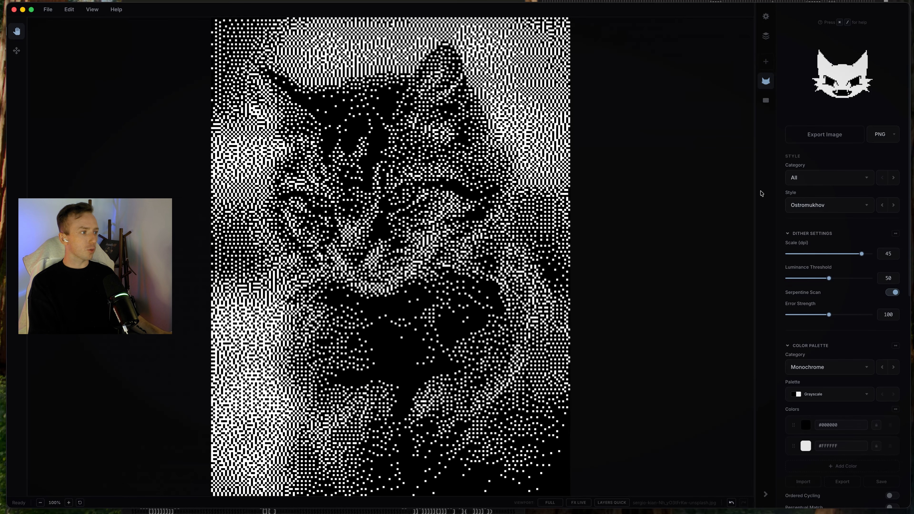
Colour the dithered cat with the Balanced (8) palette from the Source category
{"action": "scroll", "coordinate": [827, 273], "scroll_direction": "down", "scroll_amount": 1}
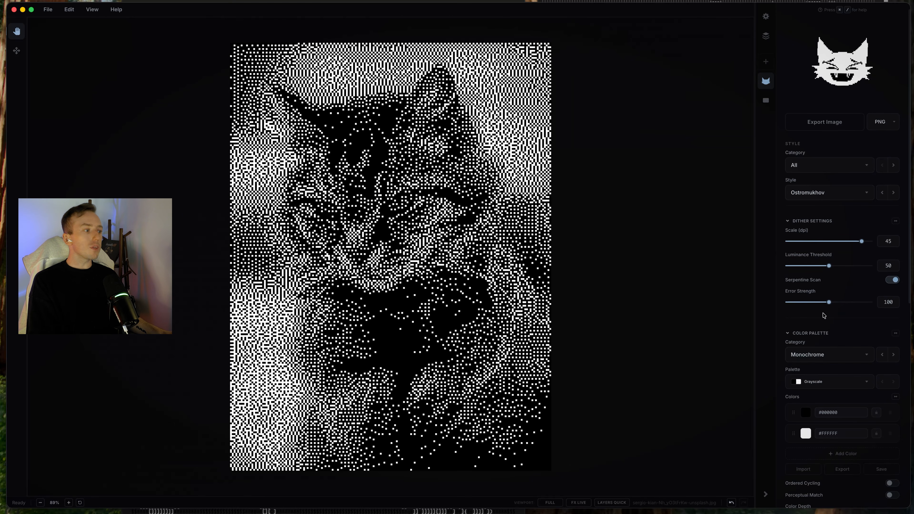
{"action": "left_click", "coordinate": [837, 356]}
{"action": "left_click", "coordinate": [831, 385]}
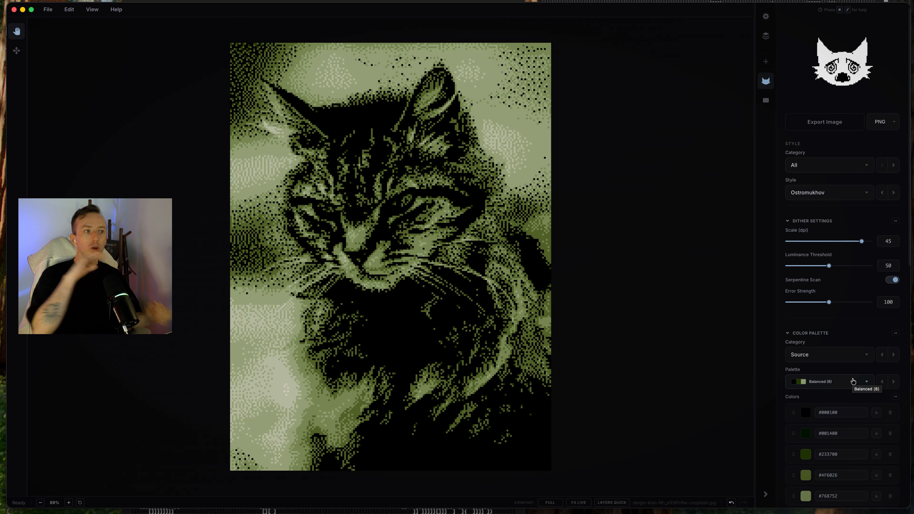
Switch the style to Original to compare with the undithered photo, and set it back to Ostromukhov
{"action": "left_click", "coordinate": [834, 195]}
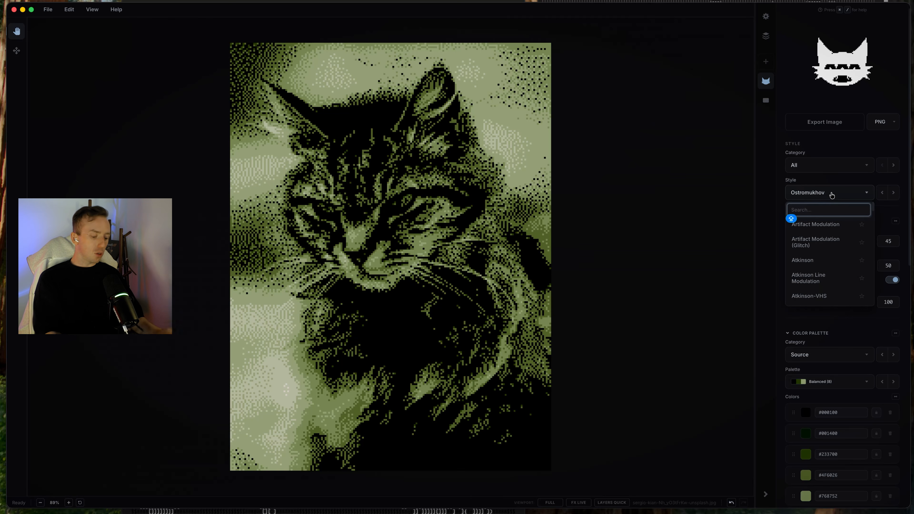
{"action": "type", "text": "ORIG"}
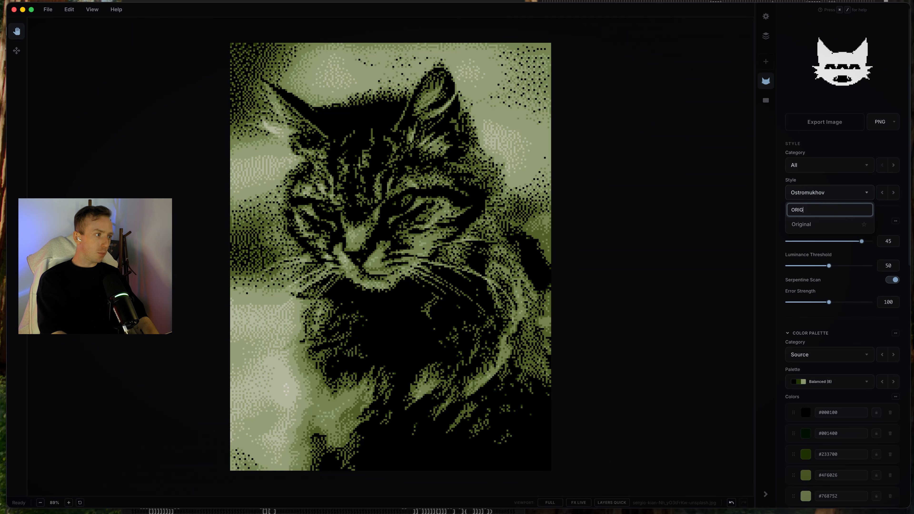
{"action": "left_click", "coordinate": [828, 224]}
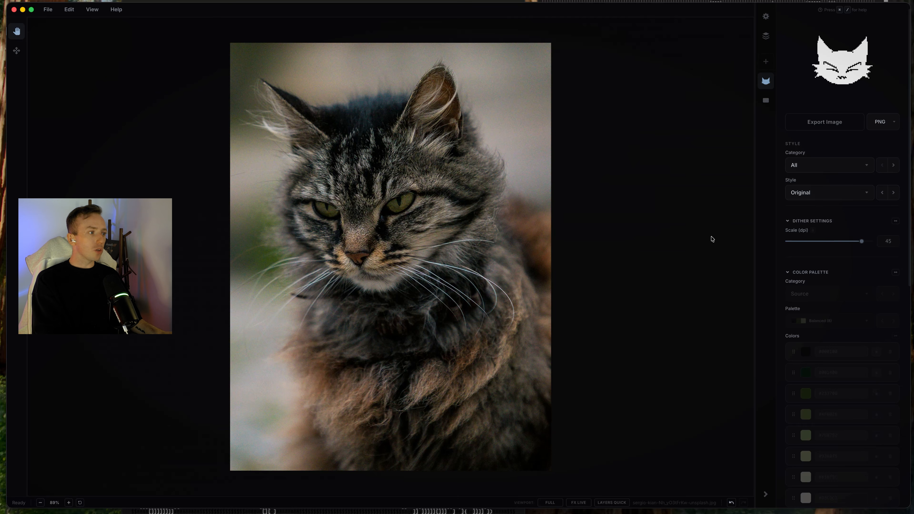
{"action": "left_click", "coordinate": [857, 196]}
{"action": "type", "text": "OSTRO"}
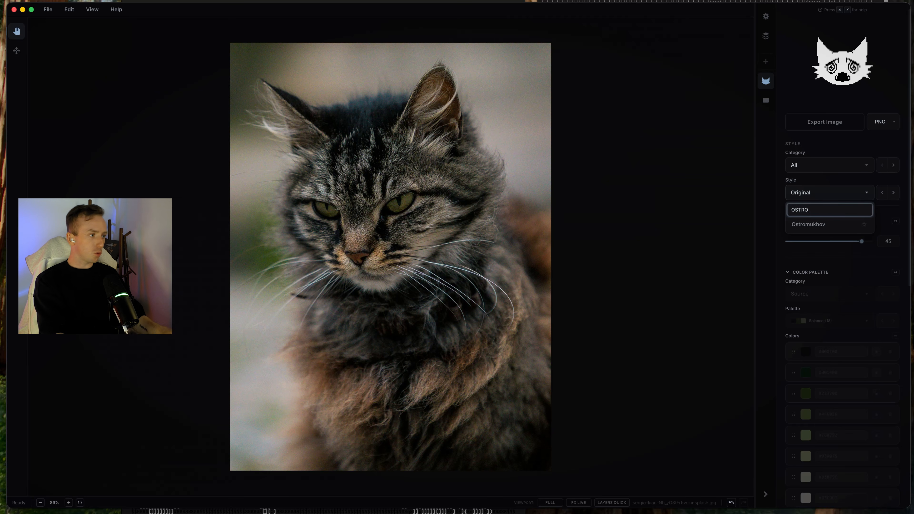
{"action": "left_click", "coordinate": [844, 227]}
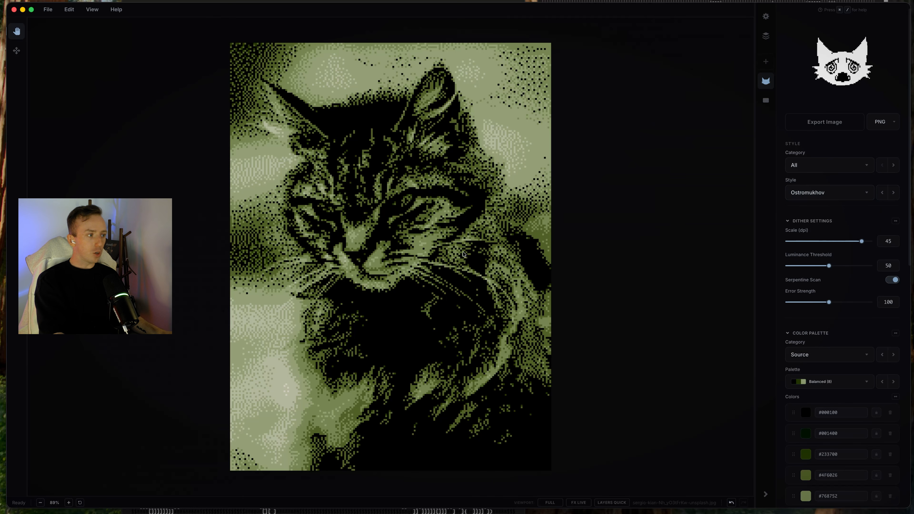
Try the Full Spectrum (67) and Complete (27) palettes of the Source category on the cat
{"action": "left_click", "coordinate": [895, 381]}
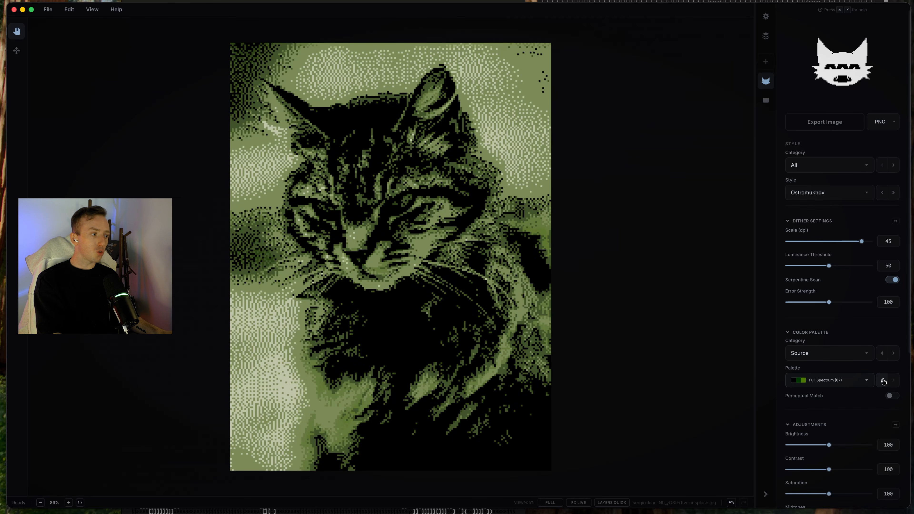
{"action": "left_click", "coordinate": [893, 382]}
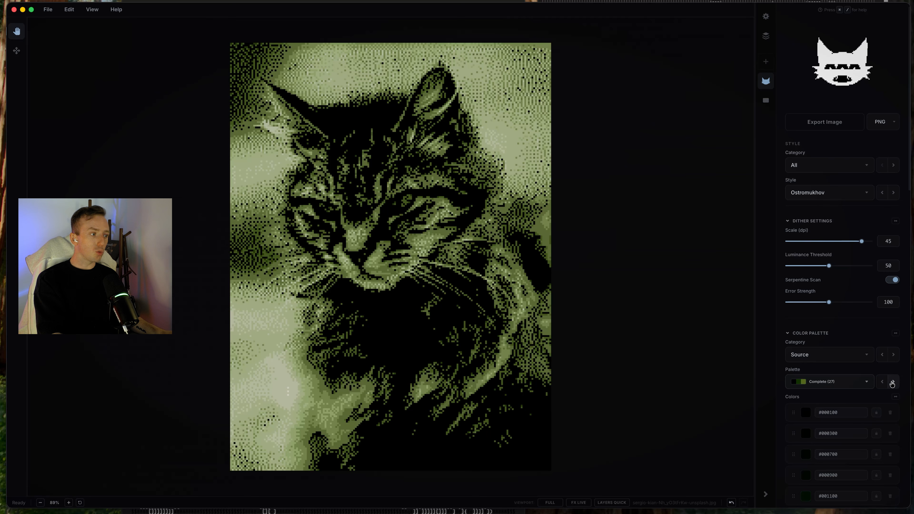
Change the palette category to Full Spectrum and look through its list of palettes
{"action": "left_click", "coordinate": [844, 355]}
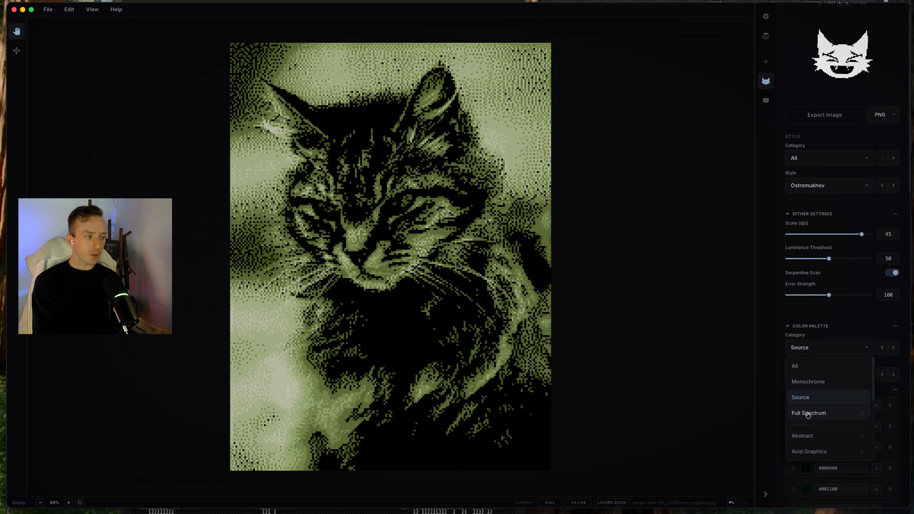
{"action": "left_click", "coordinate": [808, 414]}
{"action": "left_click", "coordinate": [854, 375]}
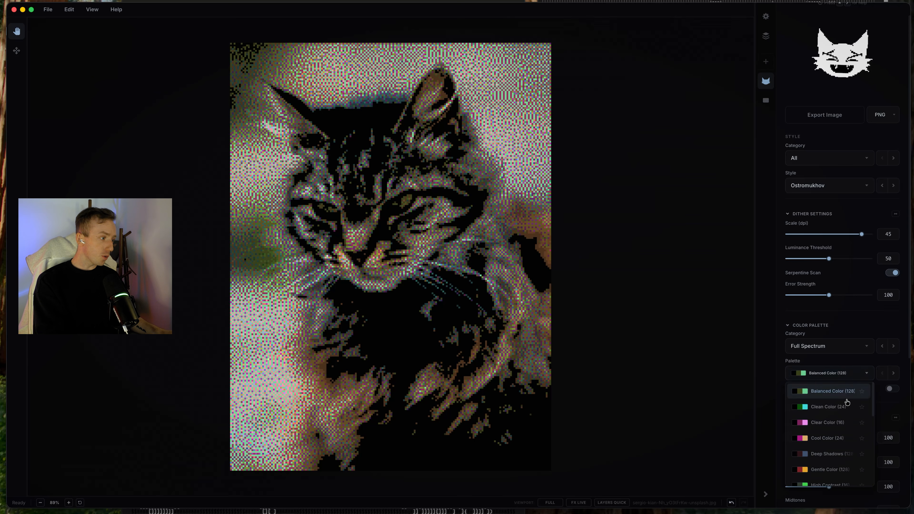
{"action": "scroll", "coordinate": [849, 403], "scroll_direction": "down", "scroll_amount": 5}
{"action": "scroll", "coordinate": [847, 410], "scroll_direction": "up", "scroll_amount": 5}
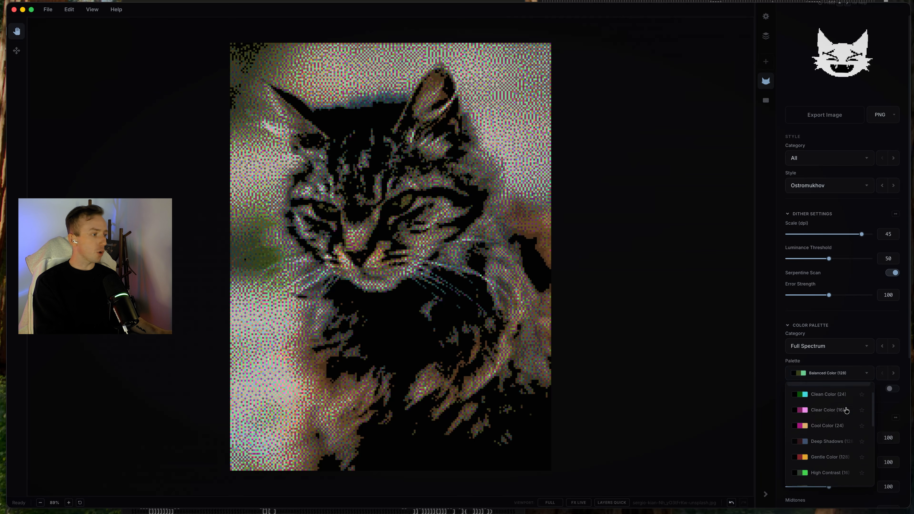
{"action": "left_click", "coordinate": [834, 377]}
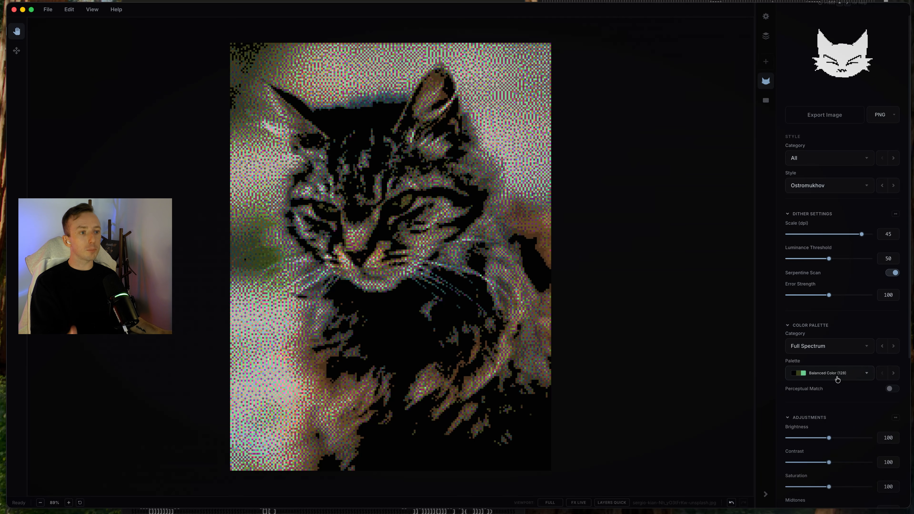
Step through the Full Spectrum palettes, including Deep Shadows (128) and Landscape (128), up to Pastel Color (128)
{"action": "left_click", "coordinate": [892, 373]}
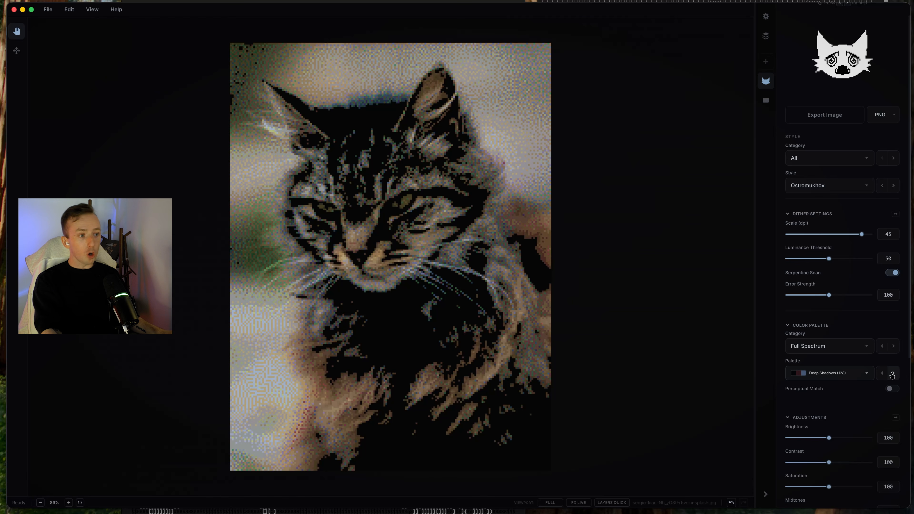
{"action": "left_click", "coordinate": [893, 373]}
{"action": "left_click", "coordinate": [893, 374]}
{"action": "left_click", "coordinate": [892, 373]}
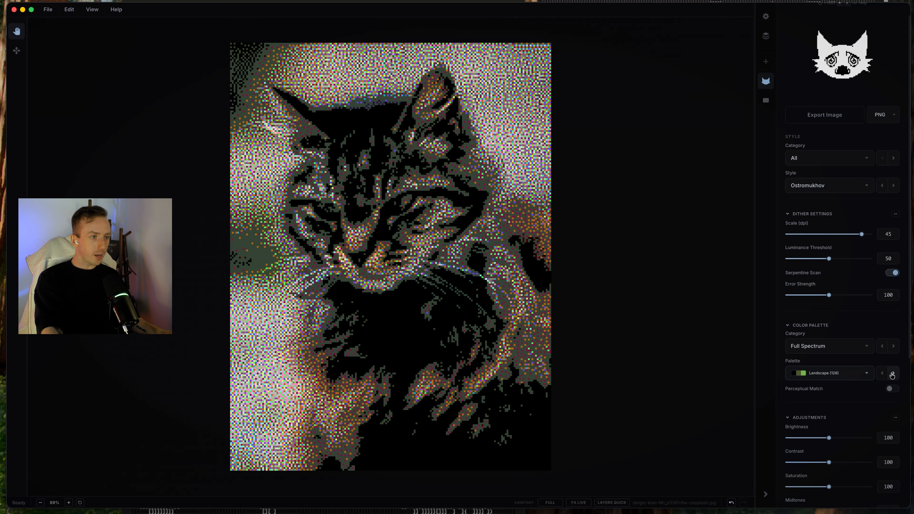
{"action": "left_click", "coordinate": [893, 374]}
{"action": "left_click", "coordinate": [893, 374]}
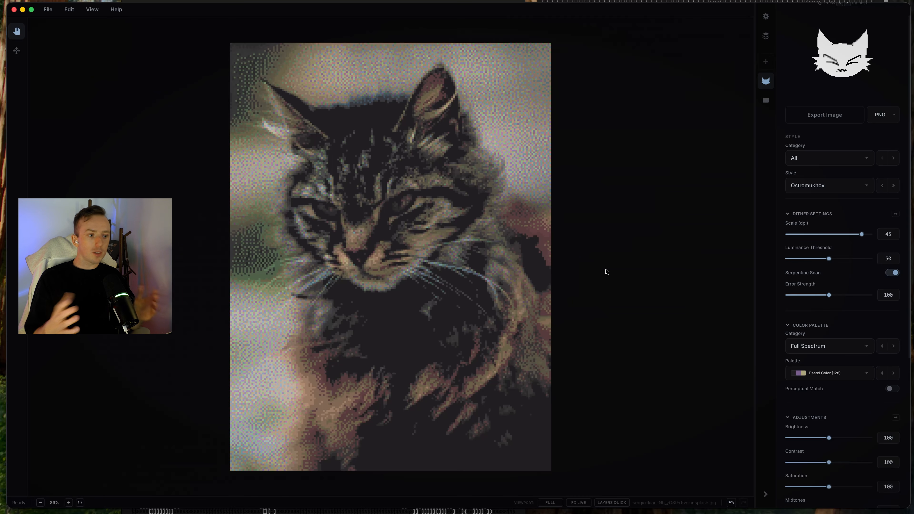
Enable Perceptual Match and compare palettes such as Punch Color (16), Warm Color (24), Stepped Dither (256) and Low Contrast (128)
{"action": "left_click", "coordinate": [891, 391]}
{"action": "left_click", "coordinate": [894, 373]}
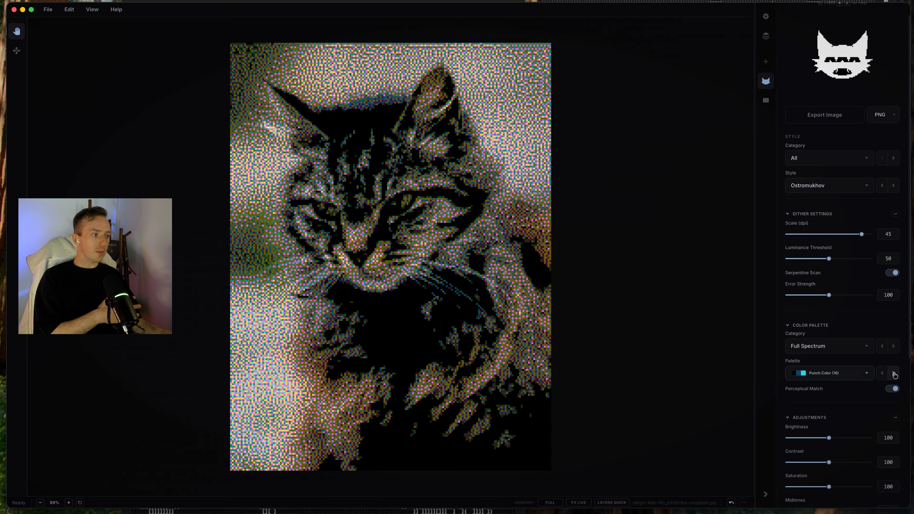
{"action": "left_click", "coordinate": [893, 373]}
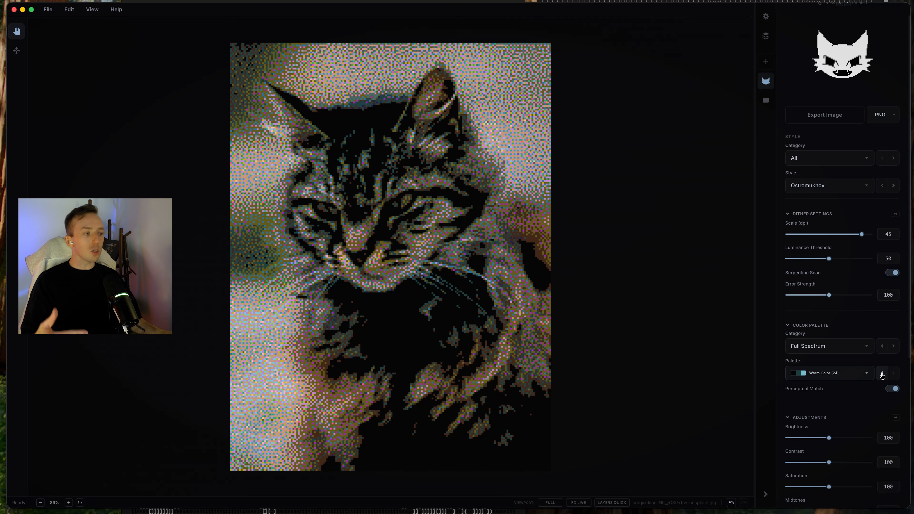
{"action": "left_click", "coordinate": [869, 374]}
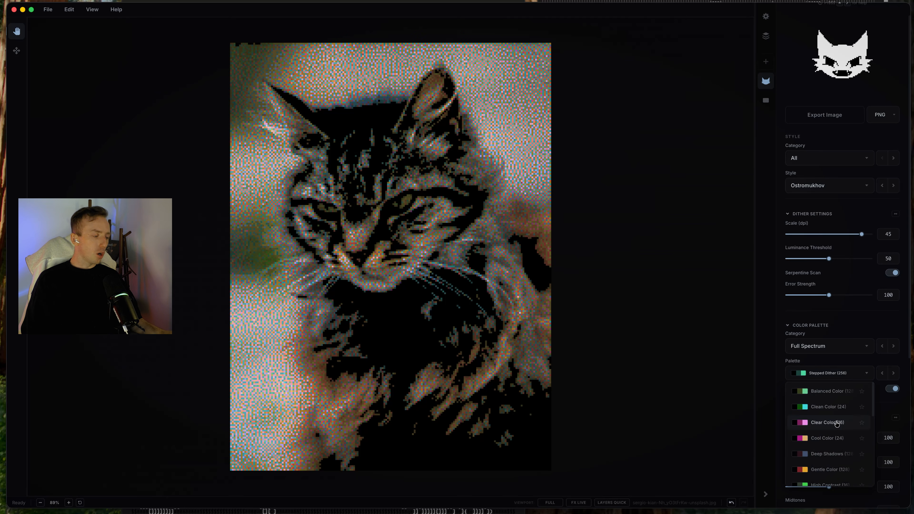
{"action": "left_click", "coordinate": [830, 459]}
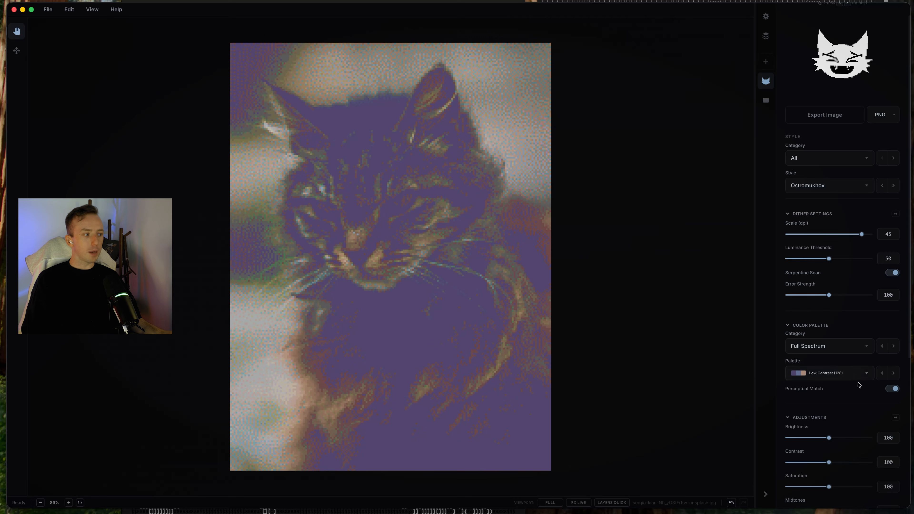
Turn off Perceptual Match and apply the Deep Shadows (128) palette to the cat
{"action": "left_click", "coordinate": [893, 388]}
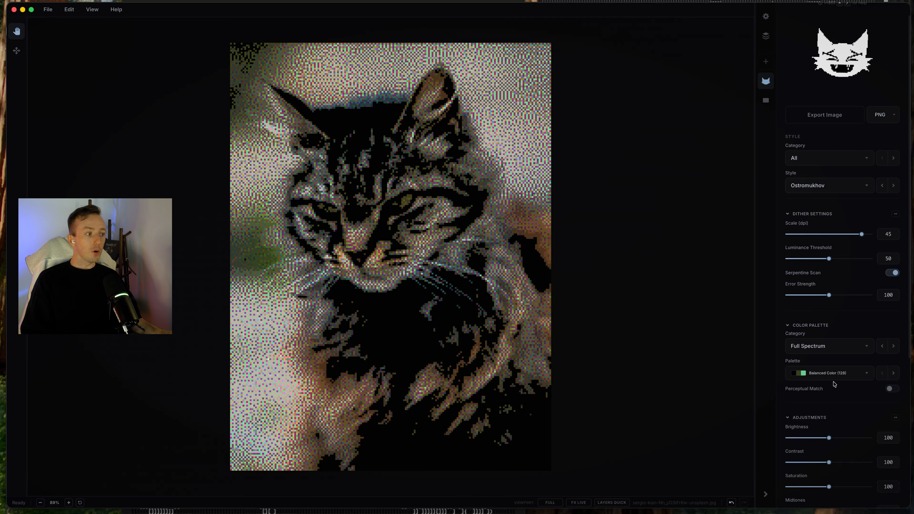
{"action": "scroll", "coordinate": [806, 375], "scroll_direction": "down", "scroll_amount": 1}
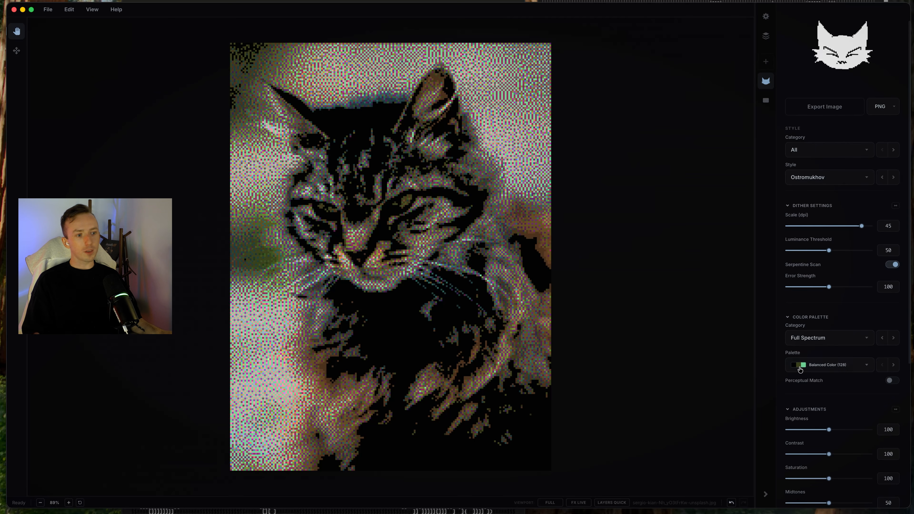
{"action": "left_click", "coordinate": [893, 365]}
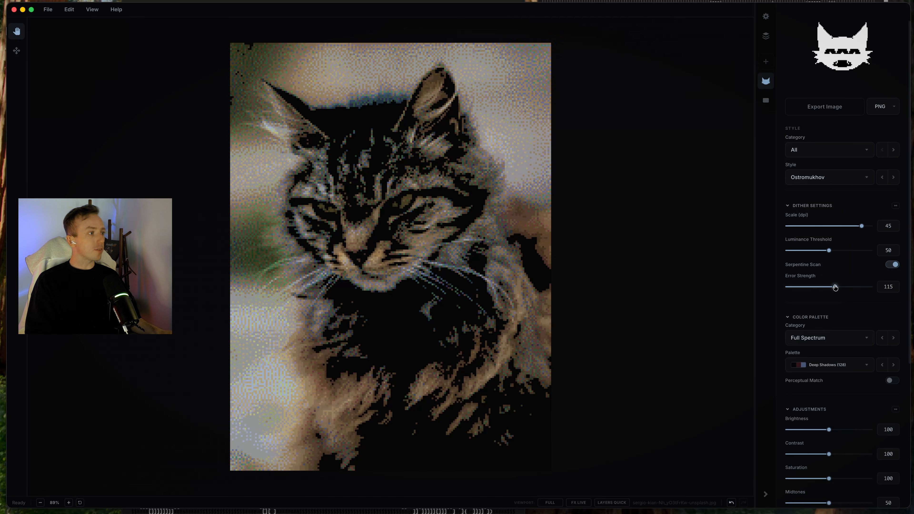
Lower the dither's error strength to 0 for comparison, and raise it to 80
{"action": "left_click_drag", "start_coordinate": [829, 287], "coordinate": [778, 288]}
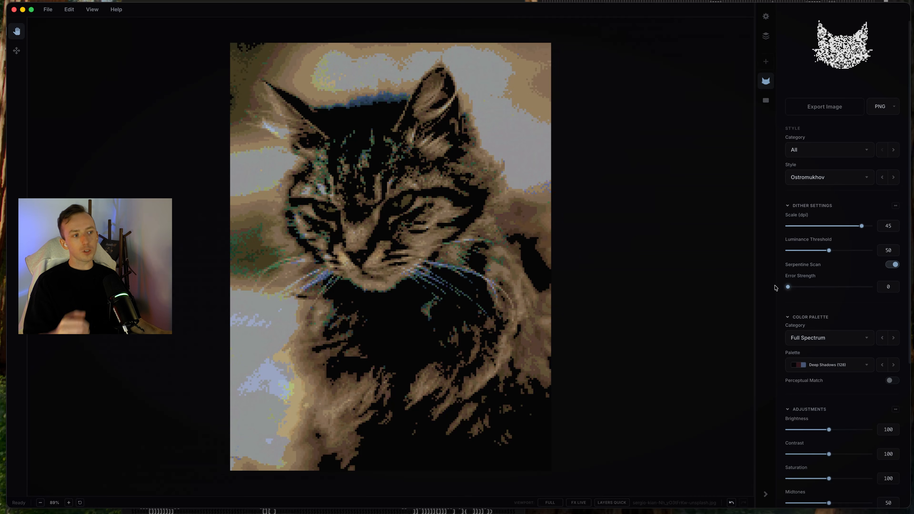
{"action": "left_click_drag", "start_coordinate": [789, 289], "coordinate": [822, 293]}
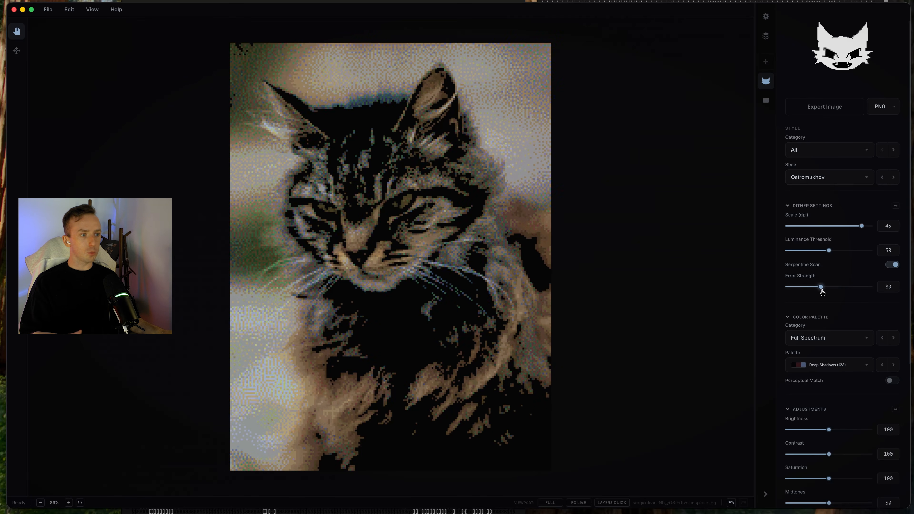
Change the dither style to Floyd-Steinberg and set its luminance threshold to 16
{"action": "left_click", "coordinate": [831, 177]}
{"action": "type", "text": "FLOYD"}
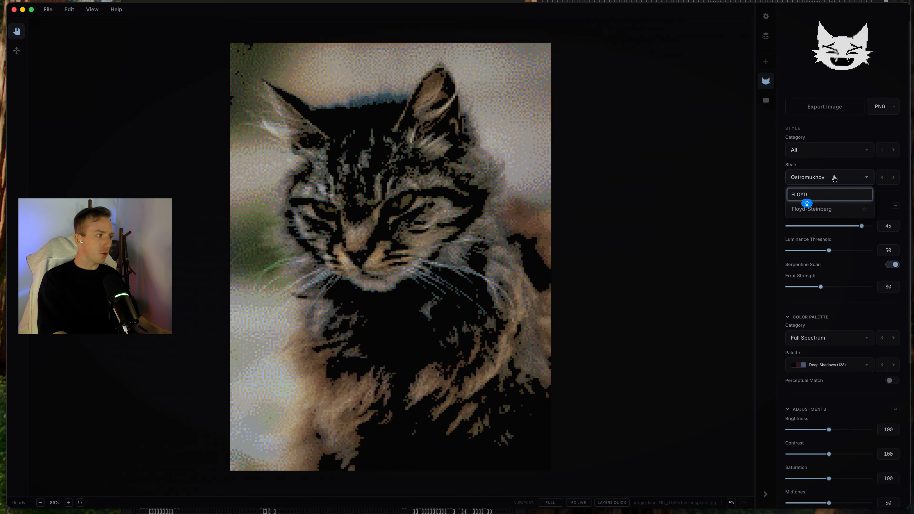
{"action": "left_click", "coordinate": [828, 209]}
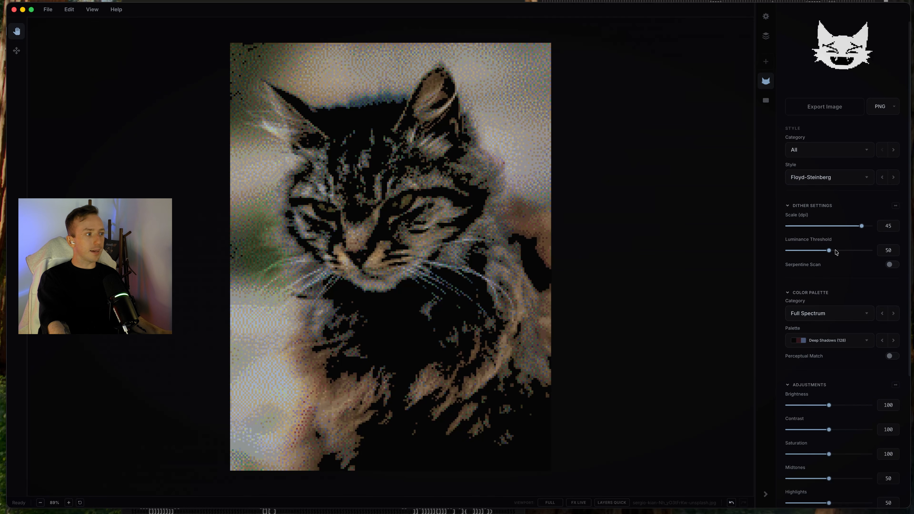
{"action": "left_click_drag", "start_coordinate": [829, 251], "coordinate": [801, 255]}
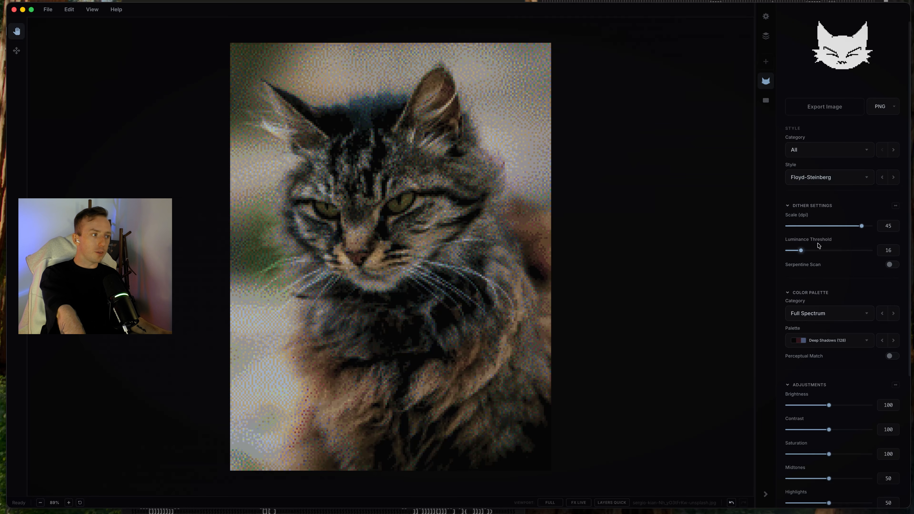
{"action": "scroll", "coordinate": [818, 245], "scroll_direction": "down", "scroll_amount": 5}
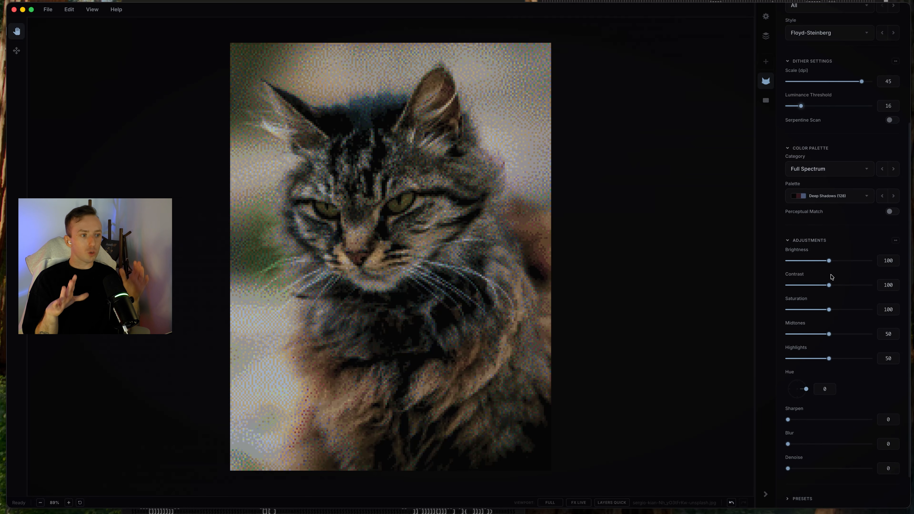
{"action": "scroll", "coordinate": [813, 137], "scroll_direction": "up", "scroll_amount": 1}
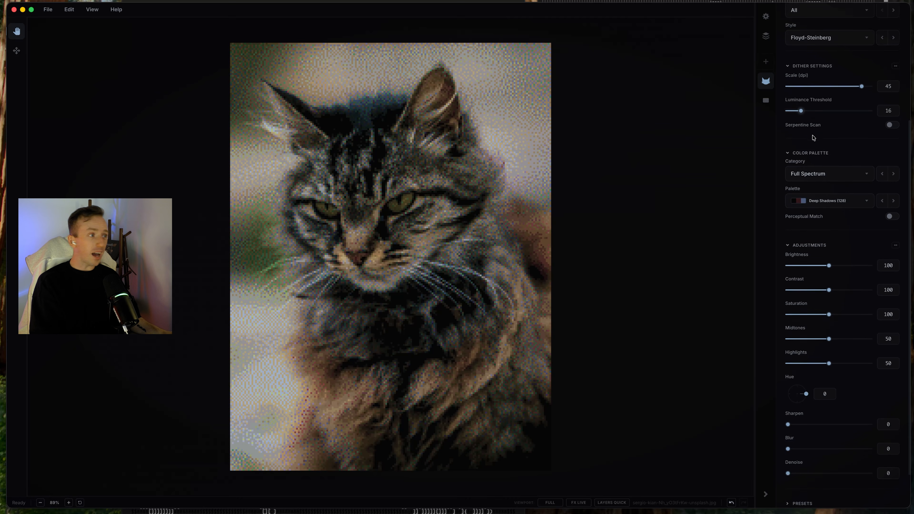
{"action": "scroll", "coordinate": [812, 137], "scroll_direction": "up", "scroll_amount": 2}
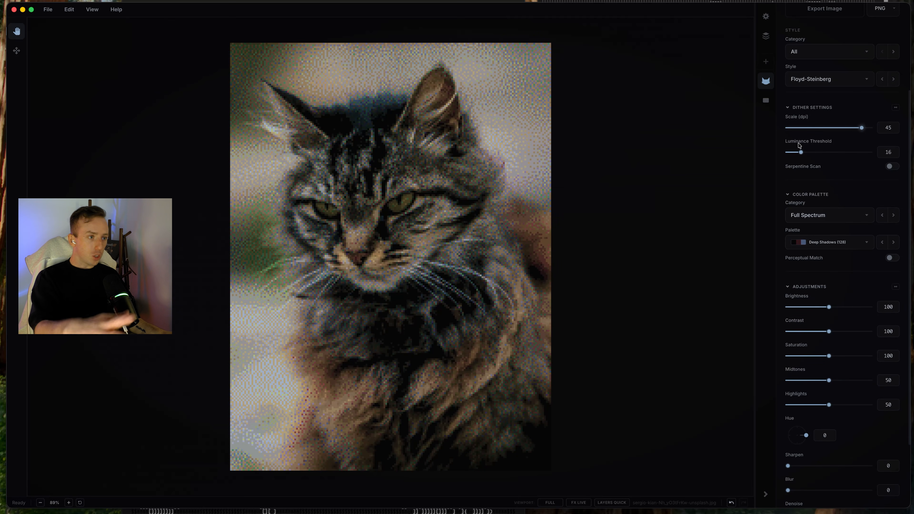
Add dither boy demo images (53), the woman among roses, as a media layer above the cat photo
{"action": "left_click", "coordinate": [766, 100]}
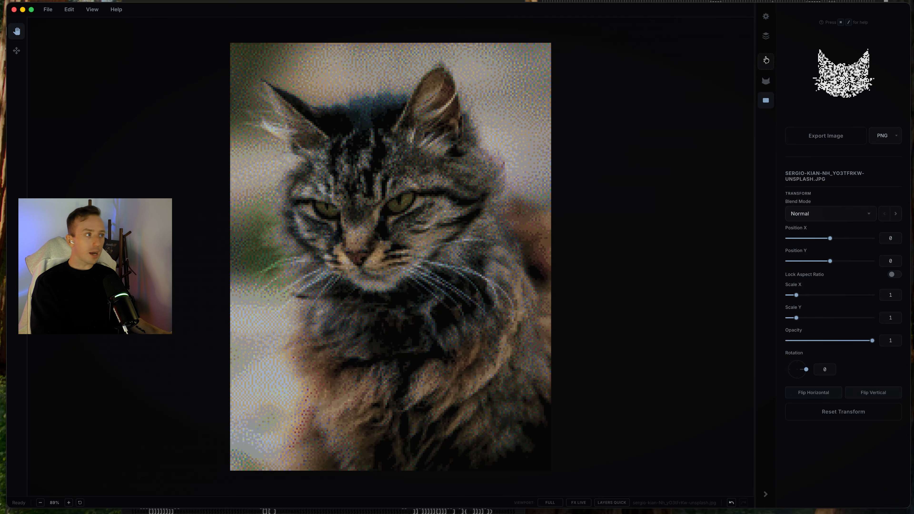
{"action": "left_click", "coordinate": [767, 66]}
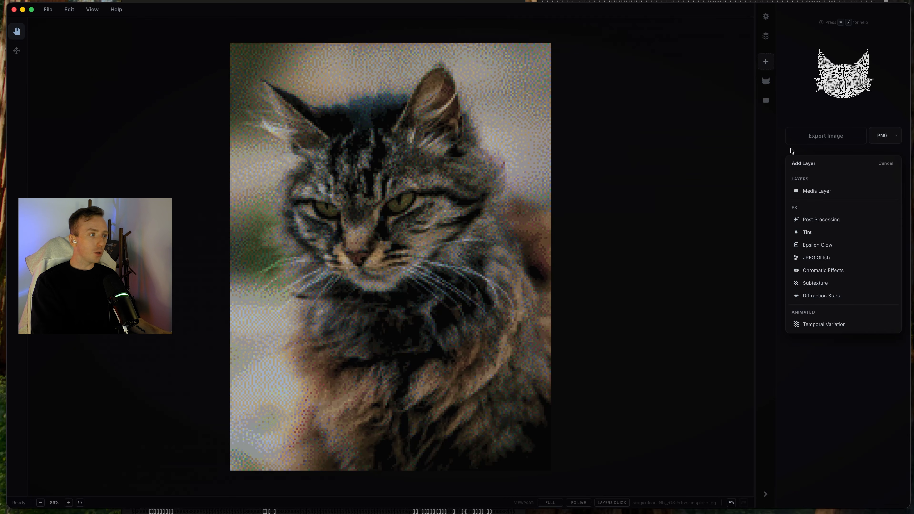
{"action": "left_click", "coordinate": [817, 195]}
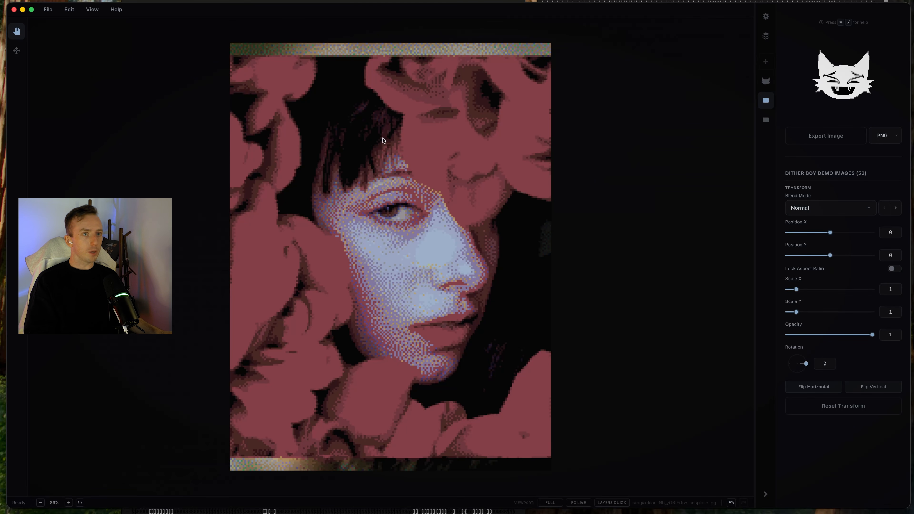
Step back through the dither's Full Spectrum palettes, including Clean Color (24), and apply Balanced Color (128)
{"action": "left_click", "coordinate": [766, 81]}
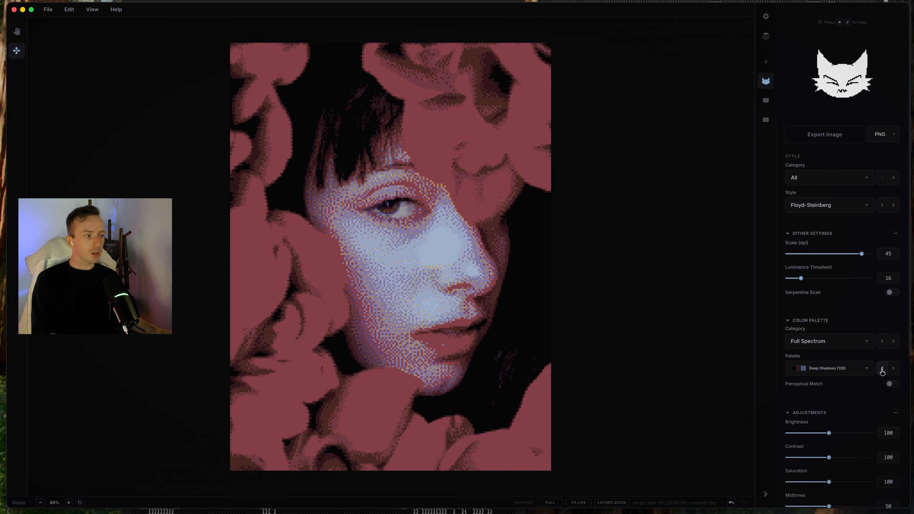
{"action": "left_click", "coordinate": [882, 370]}
{"action": "left_click", "coordinate": [882, 370]}
{"action": "left_click", "coordinate": [882, 371]}
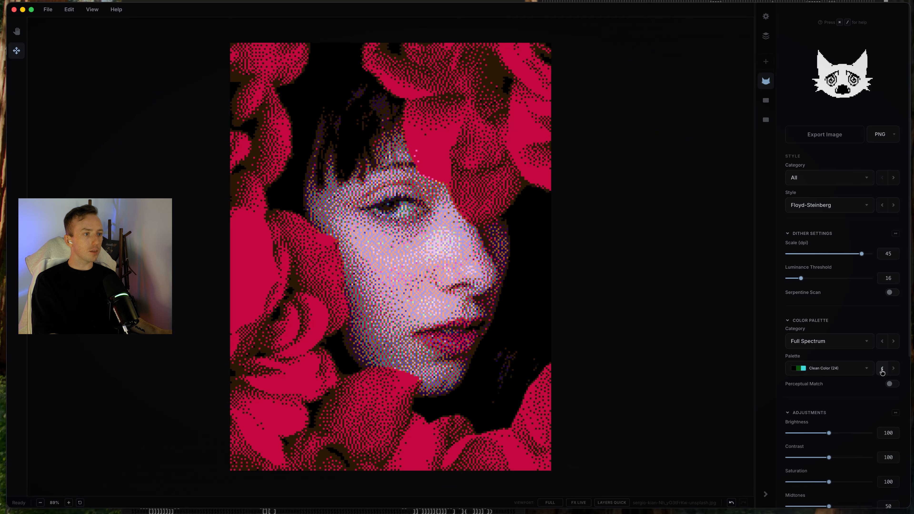
{"action": "left_click", "coordinate": [882, 370]}
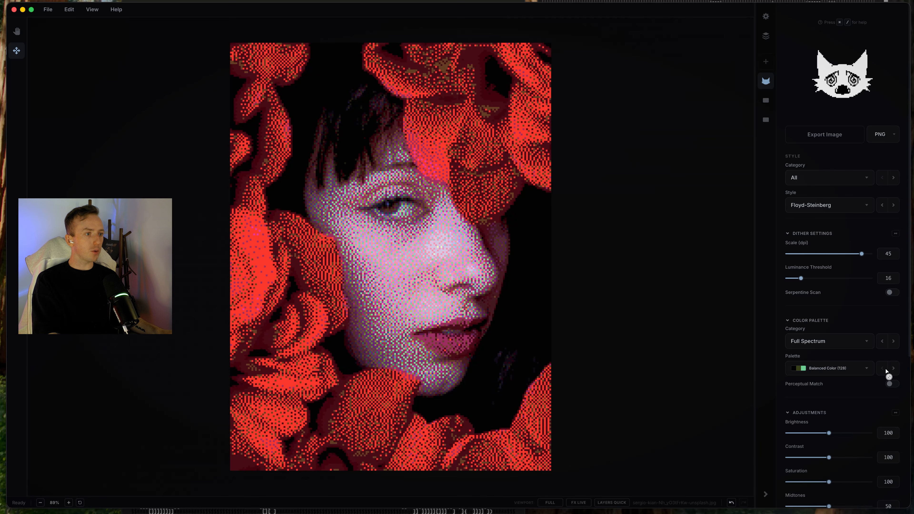
Set the Floyd-Steinberg dither's scale to 47 and its luminance threshold to 3
{"action": "left_click_drag", "start_coordinate": [862, 255], "coordinate": [865, 254]}
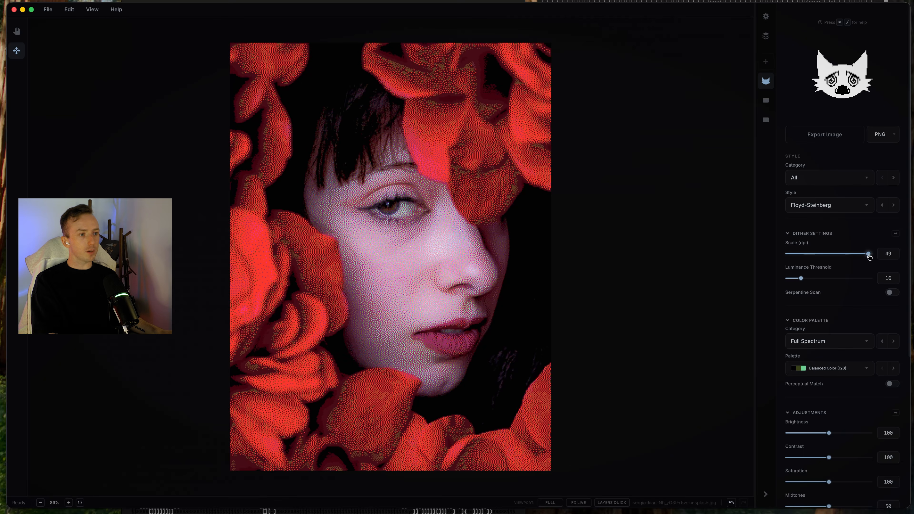
{"action": "left_click", "coordinate": [827, 278]}
{"action": "left_click_drag", "start_coordinate": [833, 284], "coordinate": [791, 283]}
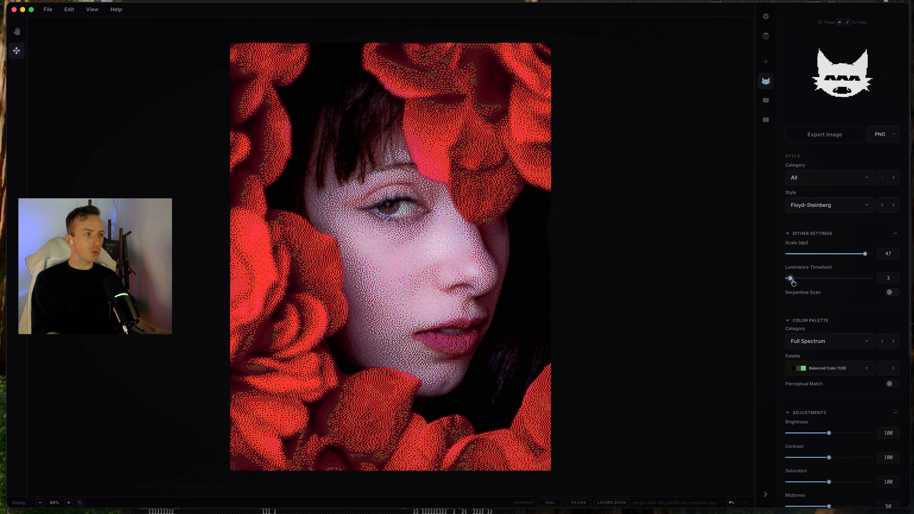
Show the layer stack and switch the demo portrait layer off and on to compare it with the cat underneath
{"action": "scroll", "coordinate": [792, 281], "scroll_direction": "down", "scroll_amount": 2}
{"action": "key", "text": "l"}
{"action": "left_click", "coordinate": [797, 275]}
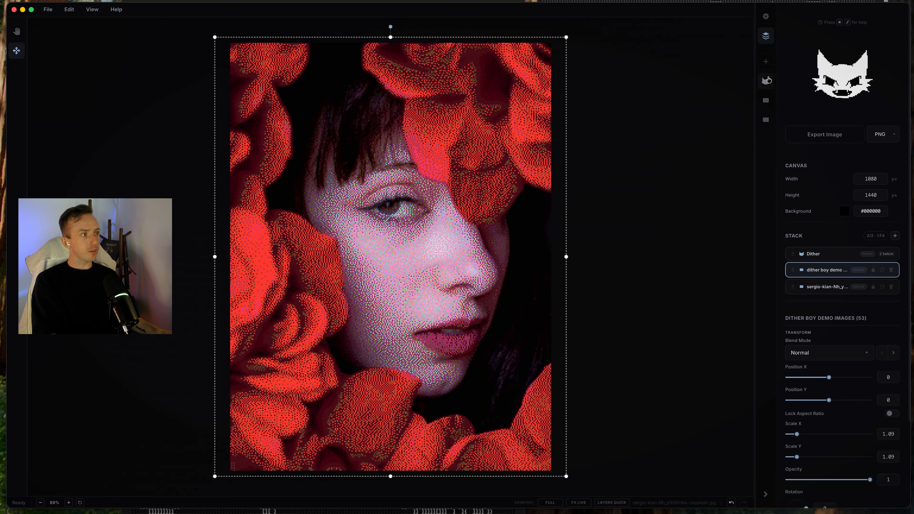
{"action": "left_click", "coordinate": [801, 272]}
{"action": "left_click", "coordinate": [801, 270]}
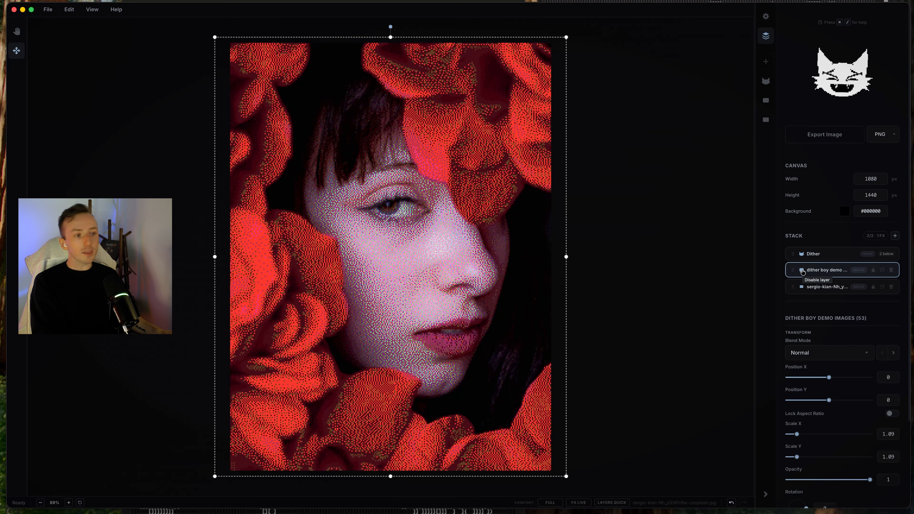
{"action": "left_click", "coordinate": [801, 272]}
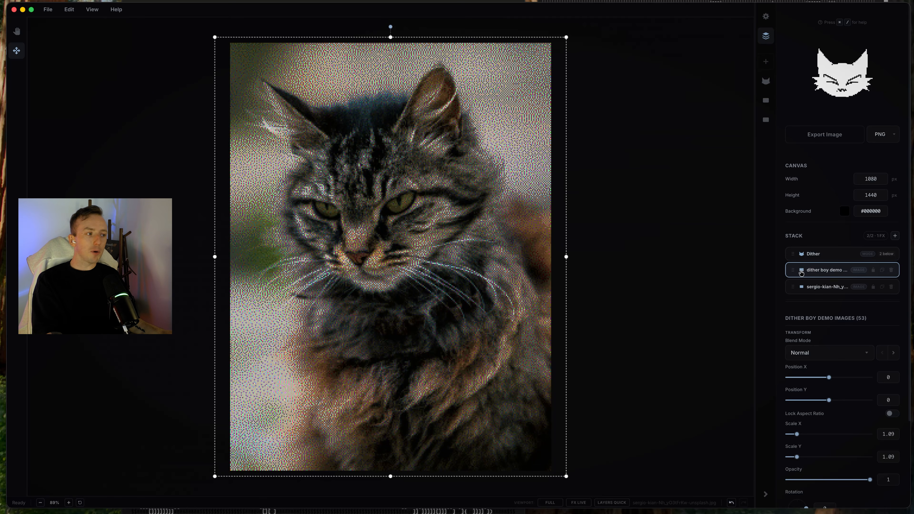
{"action": "left_click", "coordinate": [801, 272]}
Compare the Full Spectrum palettes from Cool Color (24) through Deep Shadows (128) to High Contrast (16) on the dithered portrait
{"action": "left_click", "coordinate": [814, 253]}
{"action": "scroll", "coordinate": [827, 288], "scroll_direction": "down", "scroll_amount": 2}
{"action": "left_click", "coordinate": [828, 300]}
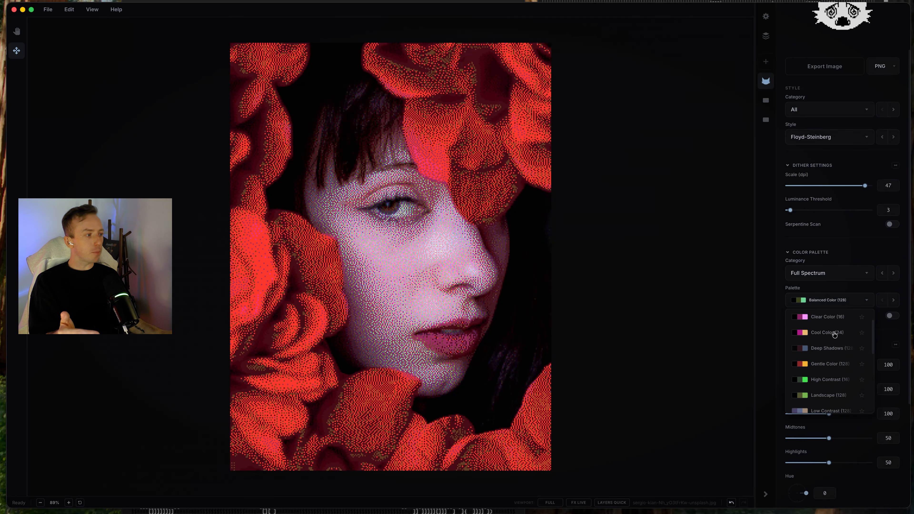
{"action": "left_click", "coordinate": [834, 334]}
{"action": "left_click", "coordinate": [895, 301]}
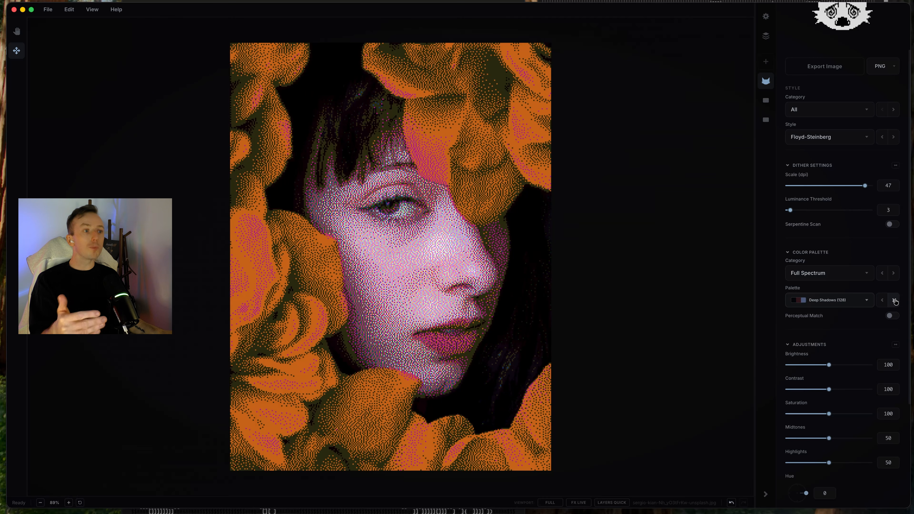
{"action": "left_click", "coordinate": [894, 301]}
{"action": "left_click", "coordinate": [894, 300]}
{"action": "left_click", "coordinate": [894, 301]}
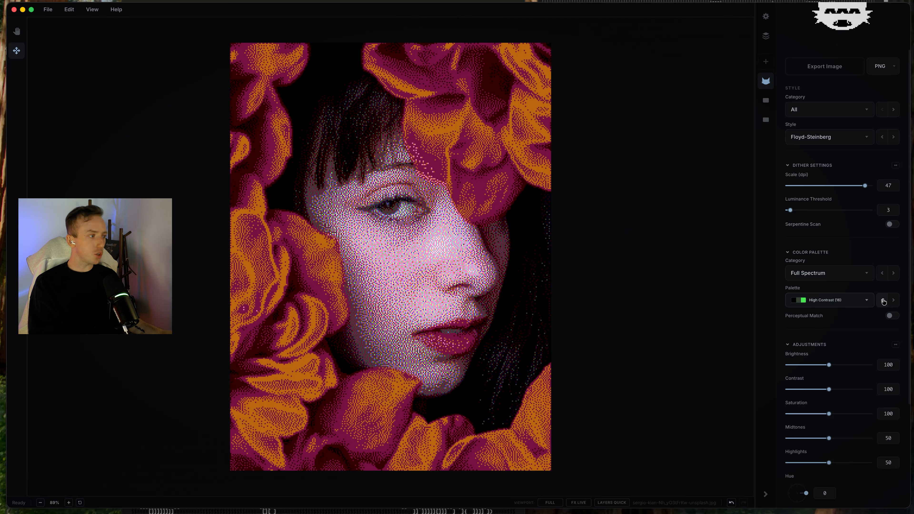
{"action": "left_click", "coordinate": [883, 300]}
{"action": "scroll", "coordinate": [883, 301], "scroll_direction": "up", "scroll_amount": 2}
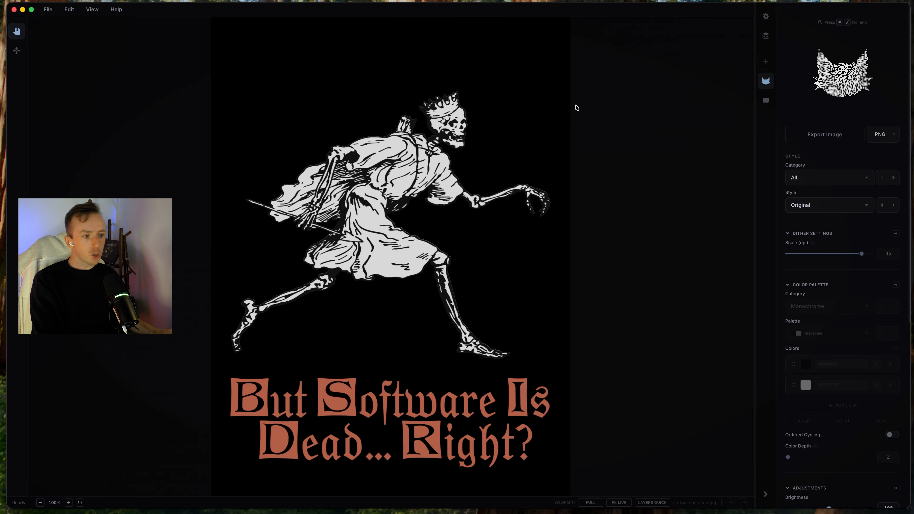
Add a Subtexture effect layer to the running skeleton poster
{"action": "left_click", "coordinate": [766, 63]}
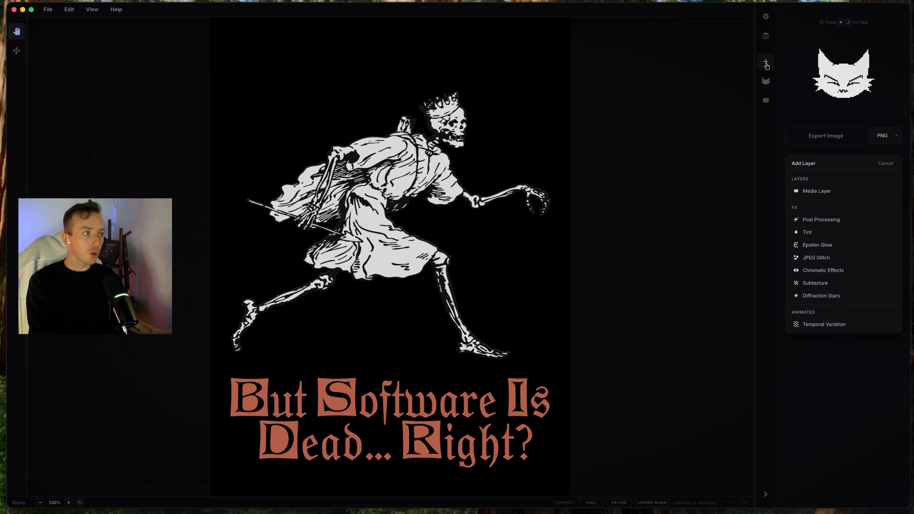
{"action": "left_click", "coordinate": [820, 285]}
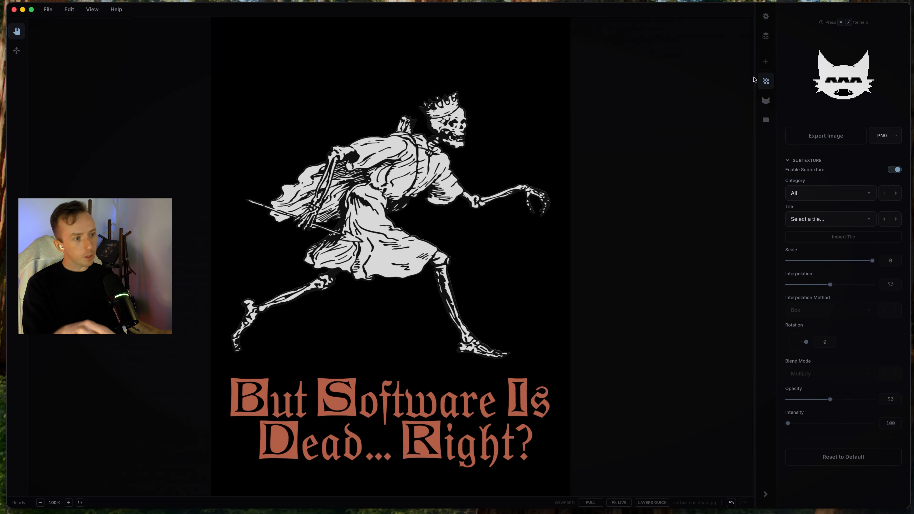
{"action": "left_click", "coordinate": [768, 88]}
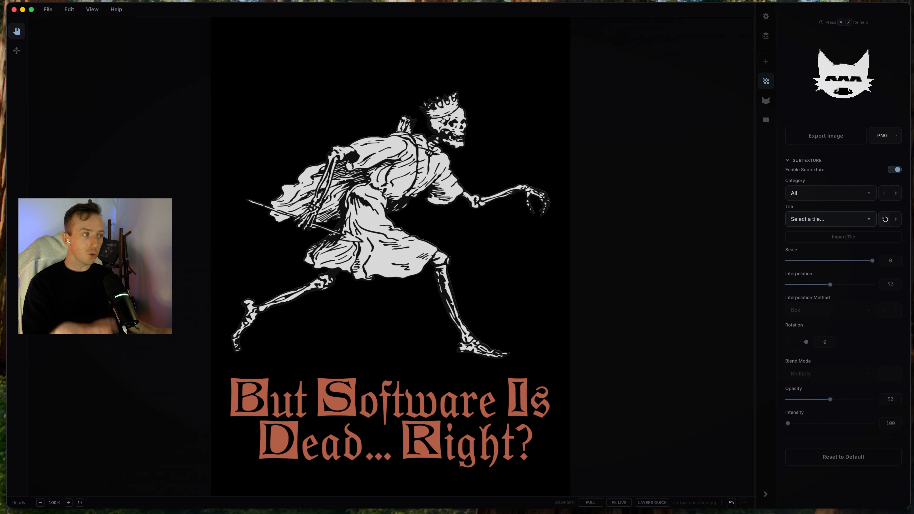
Browse the subtexture categories and tiles, and apply the Scanline tile to the poster
{"action": "left_click", "coordinate": [815, 194]}
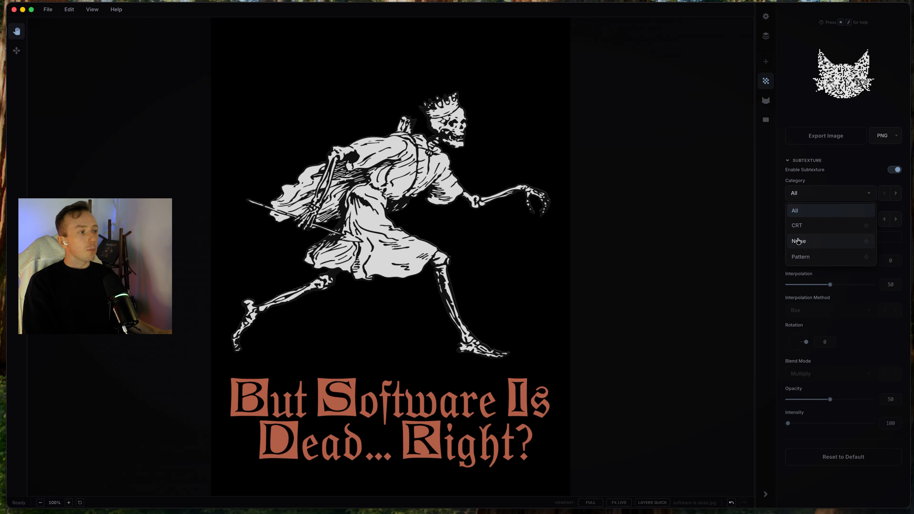
{"action": "left_click", "coordinate": [814, 216]}
{"action": "left_click", "coordinate": [815, 219]}
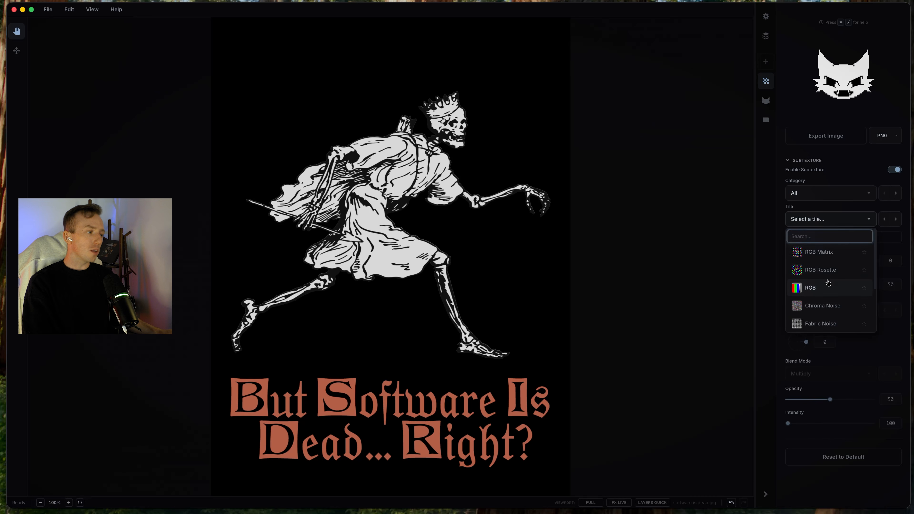
{"action": "scroll", "coordinate": [827, 283], "scroll_direction": "down", "scroll_amount": 2}
{"action": "scroll", "coordinate": [827, 282], "scroll_direction": "up", "scroll_amount": 2}
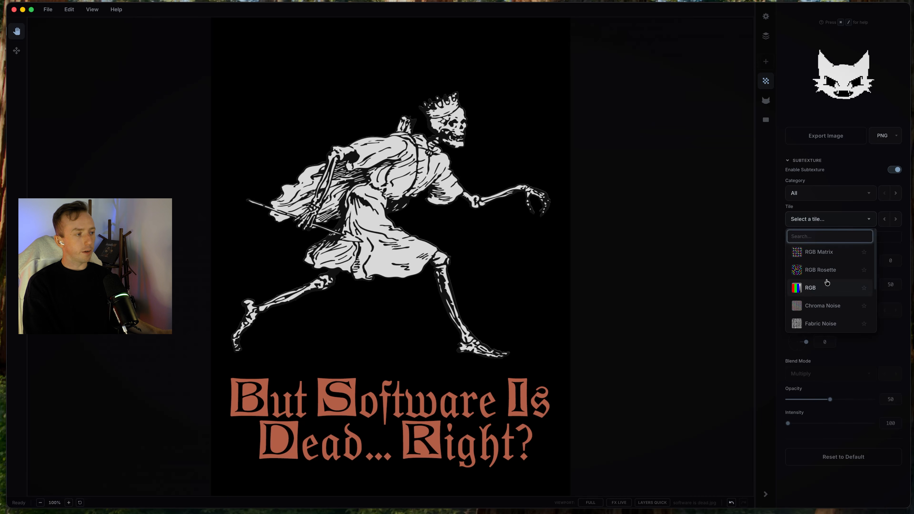
{"action": "scroll", "coordinate": [827, 283], "scroll_direction": "down", "scroll_amount": 2}
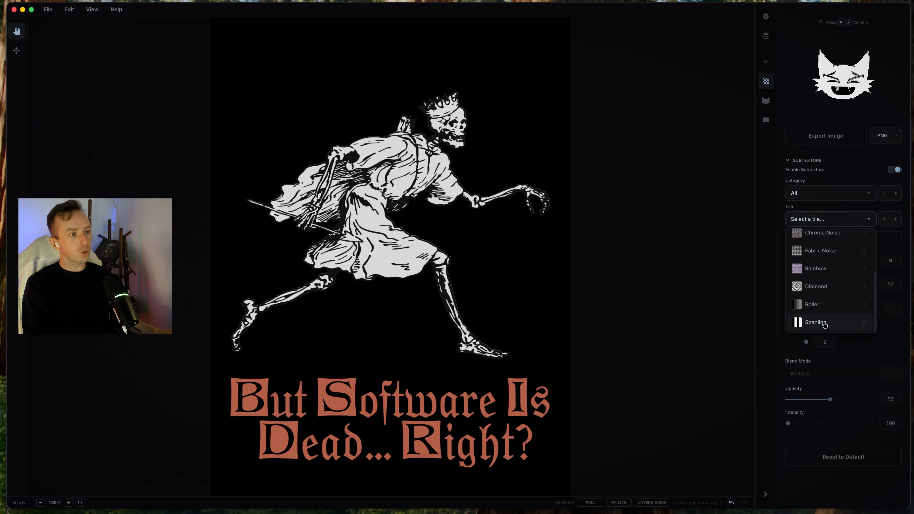
{"action": "left_click", "coordinate": [816, 322]}
Set the Scanline subtexture's opacity to 100 and its blend mode to Overlay
{"action": "scroll", "coordinate": [321, 183], "scroll_direction": "up", "scroll_amount": 10}
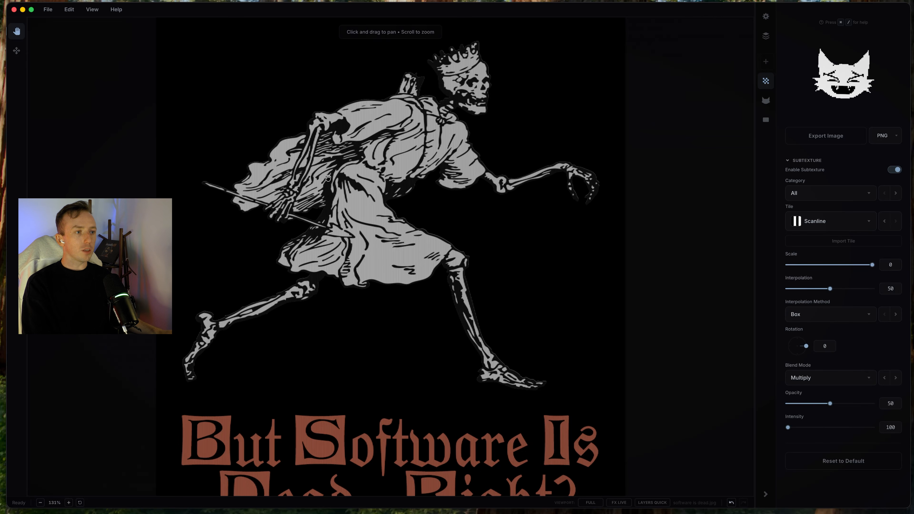
{"action": "scroll", "coordinate": [335, 185], "scroll_direction": "down", "scroll_amount": 1}
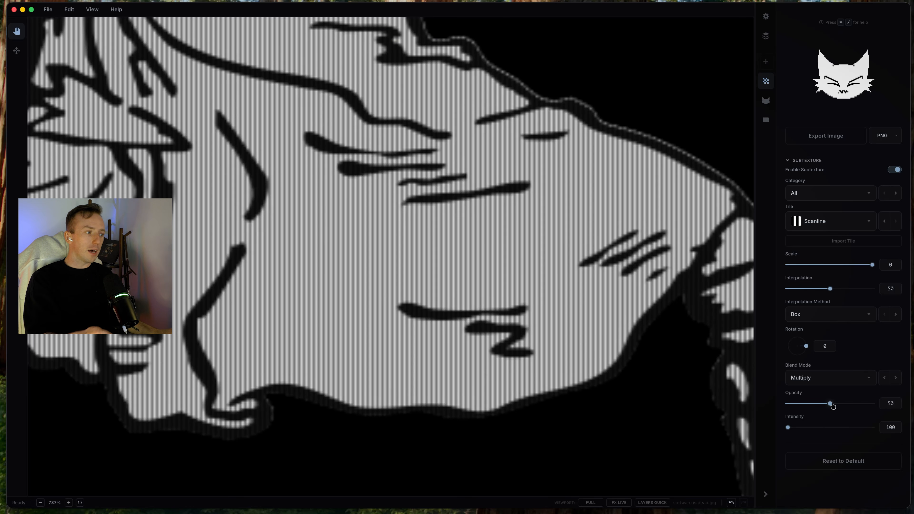
{"action": "left_click_drag", "start_coordinate": [830, 404], "coordinate": [872, 404]}
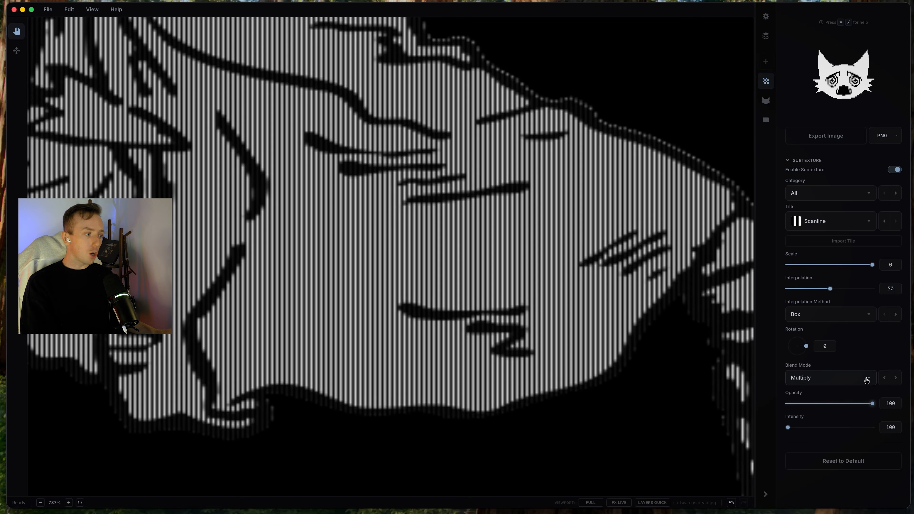
{"action": "left_click", "coordinate": [867, 380]}
{"action": "left_click", "coordinate": [839, 444]}
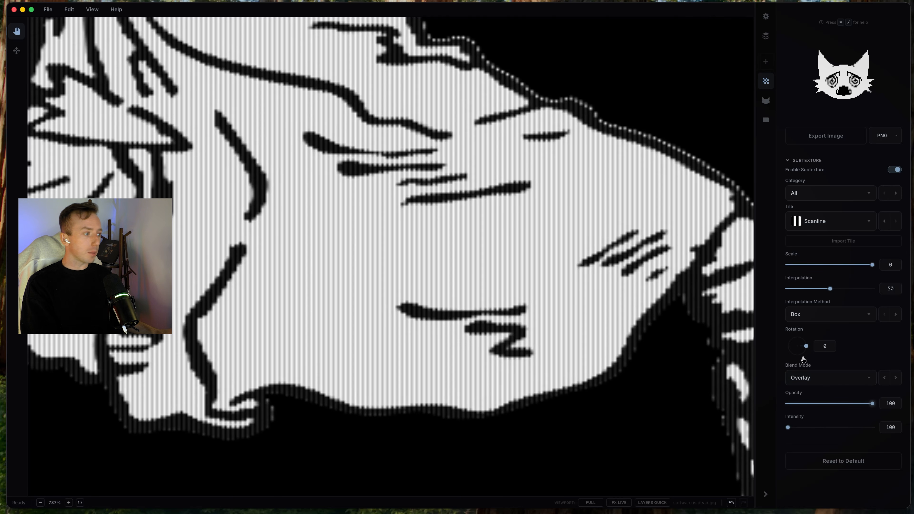
{"action": "left_click", "coordinate": [884, 377]}
{"action": "left_click", "coordinate": [896, 378]}
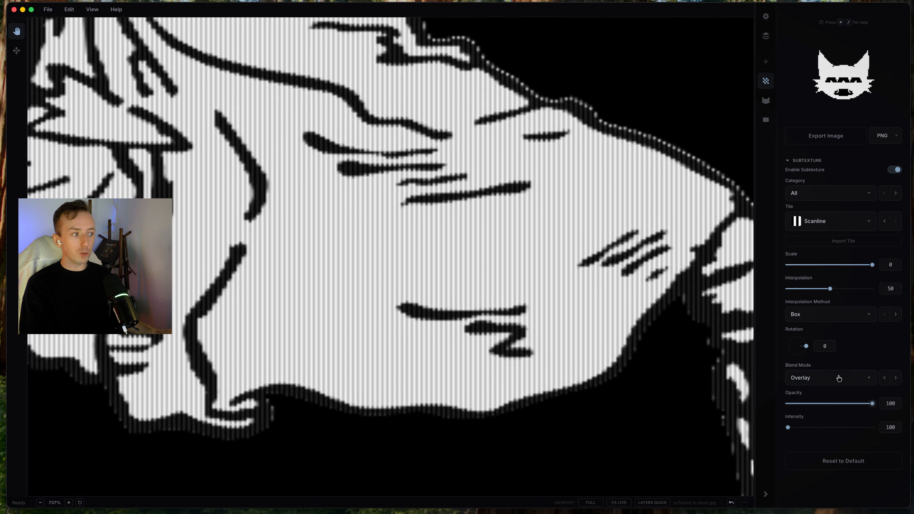
Set the Scanline subtexture's rotation to 8 and its scale to -9
{"action": "left_click_drag", "start_coordinate": [807, 347], "coordinate": [806, 347]}
{"action": "left_click_drag", "start_coordinate": [873, 265], "coordinate": [864, 268]}
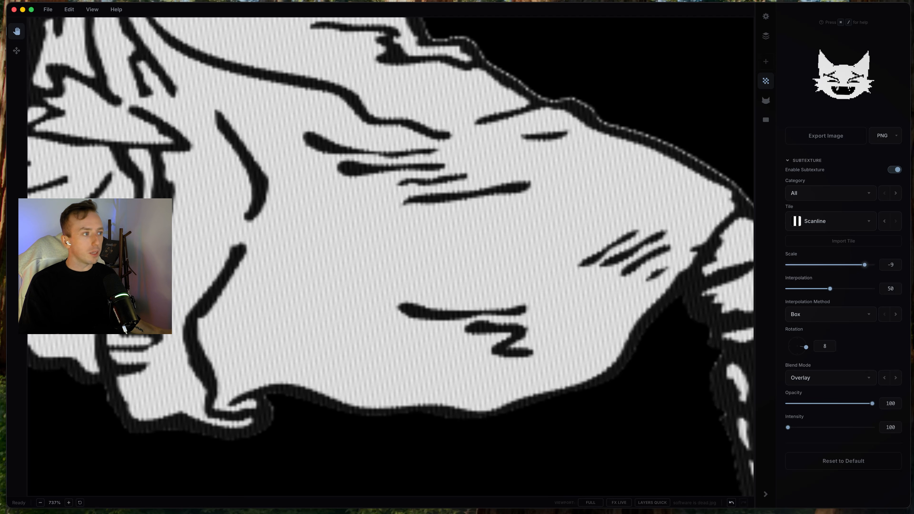
Inspect the scanlines on the whole poster and close up on the robe, and set the subtexture's scale to 0
{"action": "scroll", "coordinate": [418, 204], "scroll_direction": "down", "scroll_amount": 5}
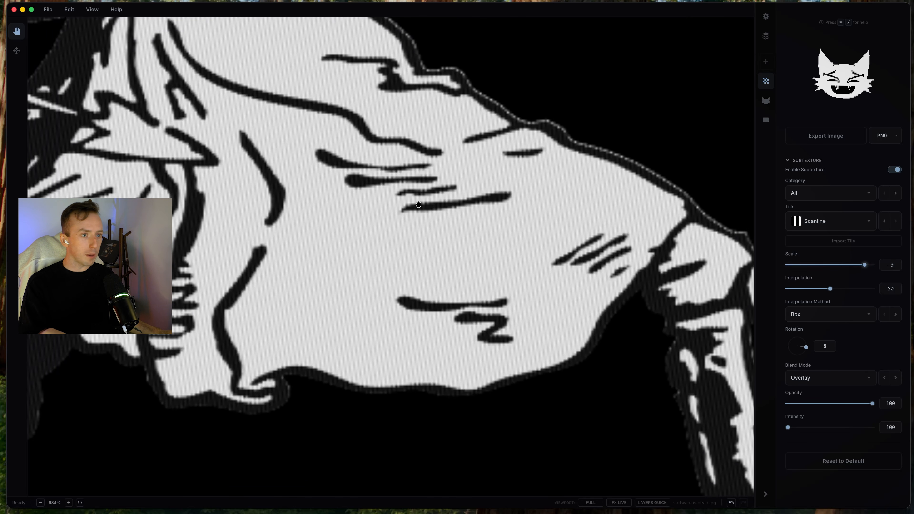
{"action": "scroll", "coordinate": [419, 205], "scroll_direction": "down", "scroll_amount": 10}
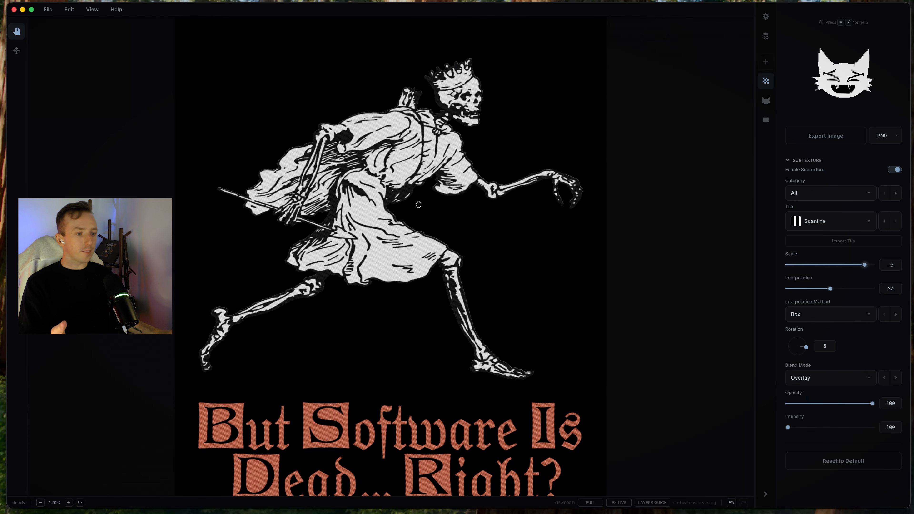
{"action": "scroll", "coordinate": [361, 223], "scroll_direction": "up", "scroll_amount": 8}
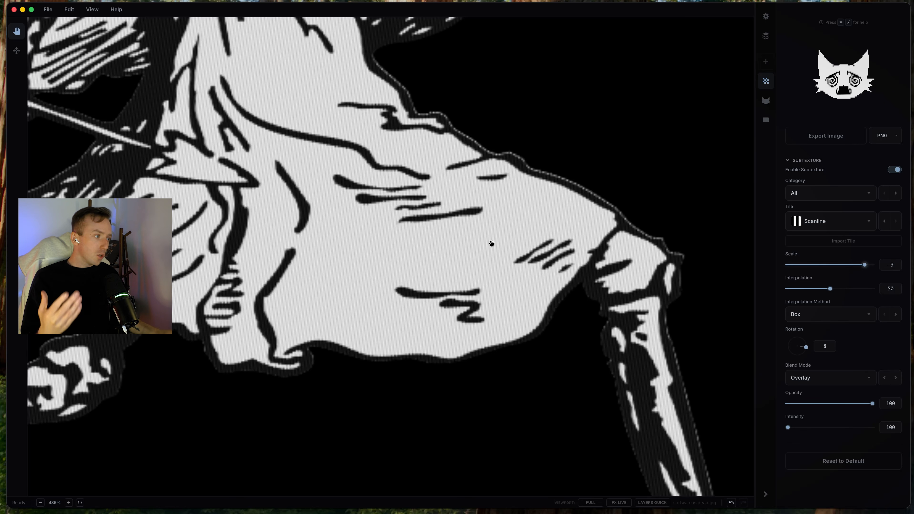
{"action": "left_click_drag", "start_coordinate": [865, 265], "coordinate": [873, 265]}
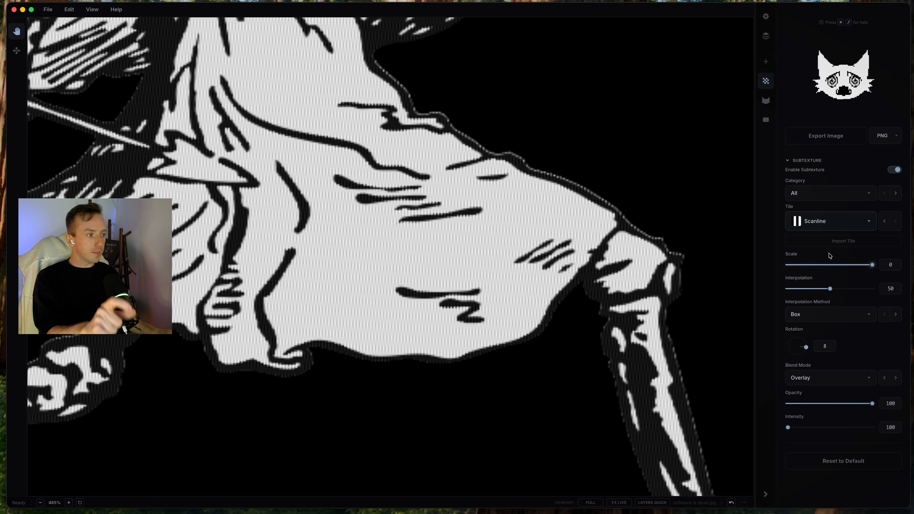
Set the Scanline subtexture's rotation to 0, compare scales of -10 and 0, and set the scale to -4
{"action": "left_click_drag", "start_coordinate": [809, 348], "coordinate": [832, 346]}
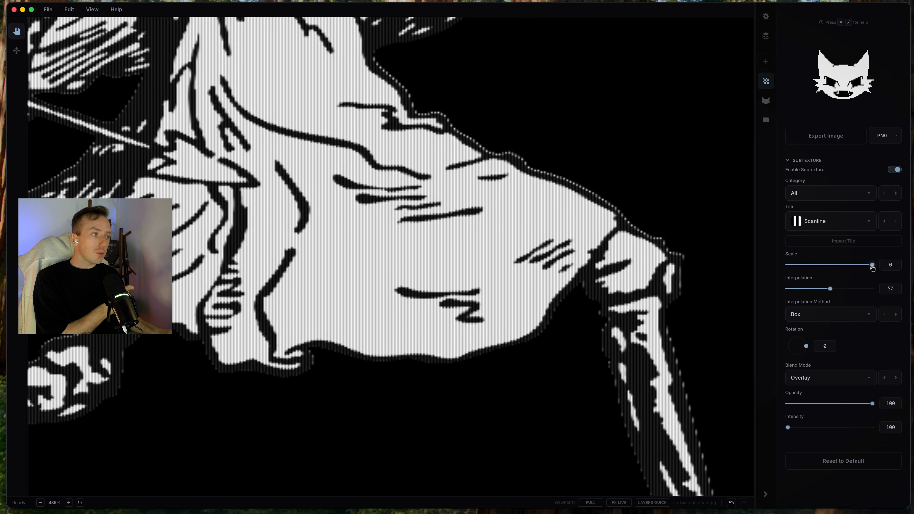
{"action": "left_click_drag", "start_coordinate": [872, 265], "coordinate": [864, 267]}
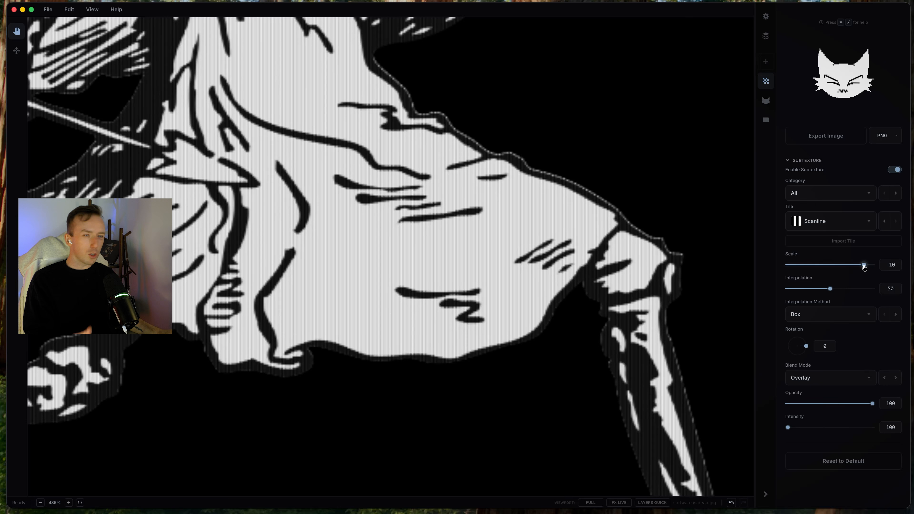
{"action": "left_click_drag", "start_coordinate": [863, 267], "coordinate": [875, 266]}
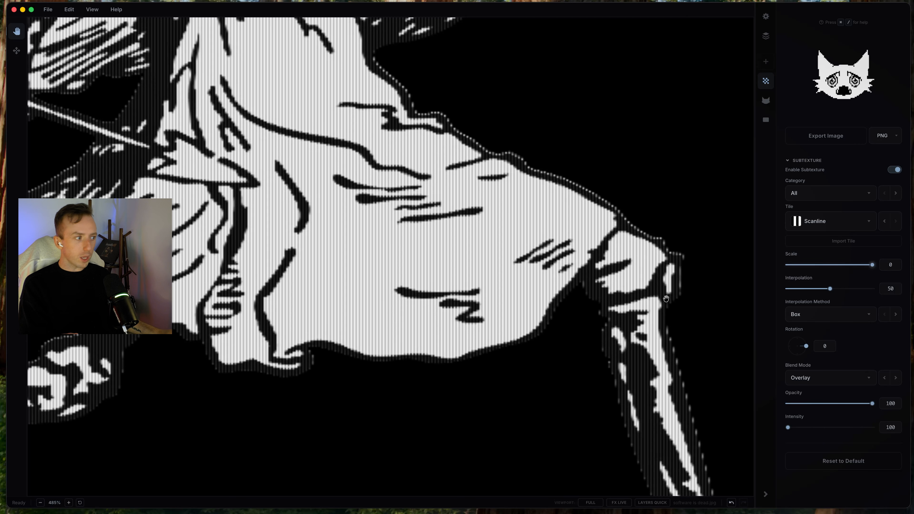
{"action": "left_click_drag", "start_coordinate": [872, 266], "coordinate": [870, 267]}
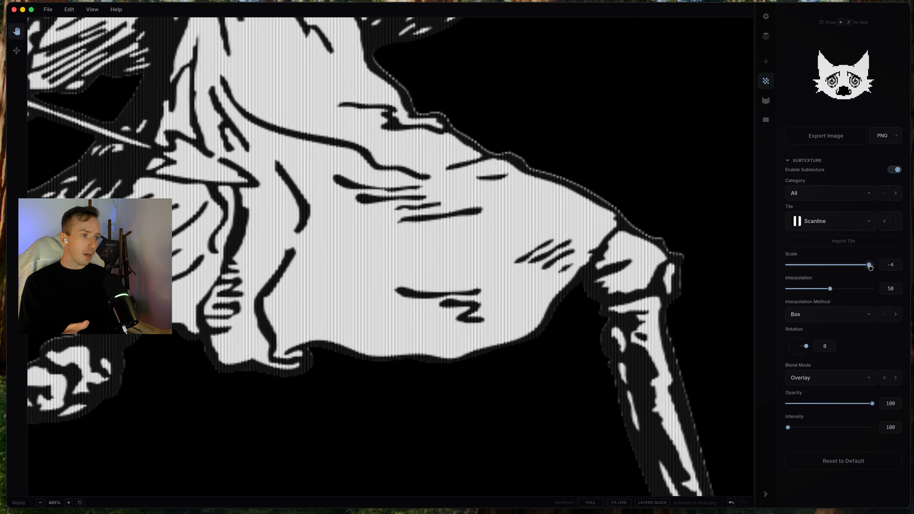
Check the scanline pattern close up on the robe, try a scale of -3, and restore the scale to 0
{"action": "scroll", "coordinate": [430, 223], "scroll_direction": "down", "scroll_amount": 1}
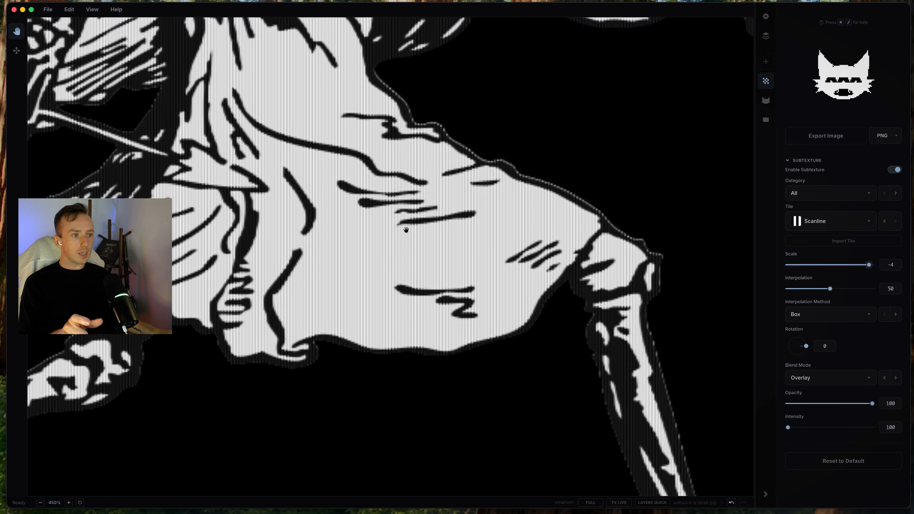
{"action": "scroll", "coordinate": [406, 231], "scroll_direction": "up", "scroll_amount": 7}
{"action": "scroll", "coordinate": [354, 237], "scroll_direction": "up", "scroll_amount": 1}
{"action": "scroll", "coordinate": [353, 237], "scroll_direction": "up", "scroll_amount": 1}
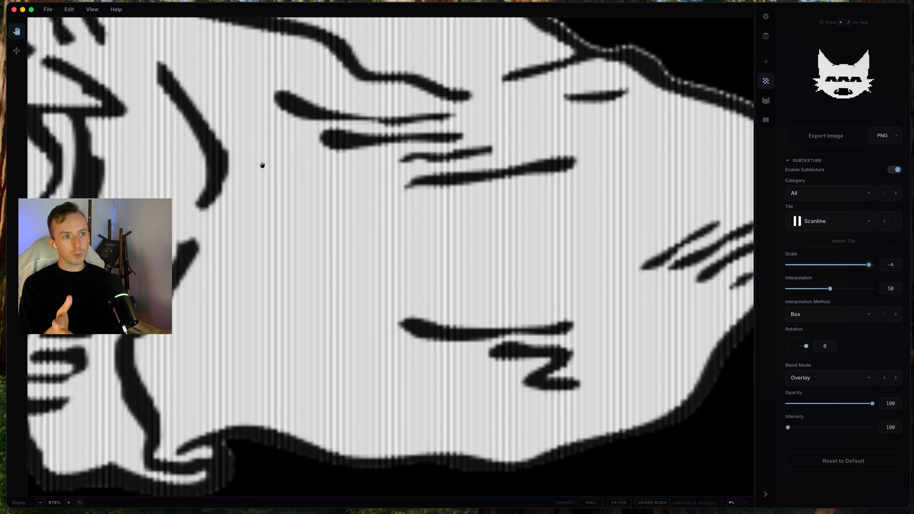
{"action": "left_click_drag", "start_coordinate": [869, 266], "coordinate": [871, 267]}
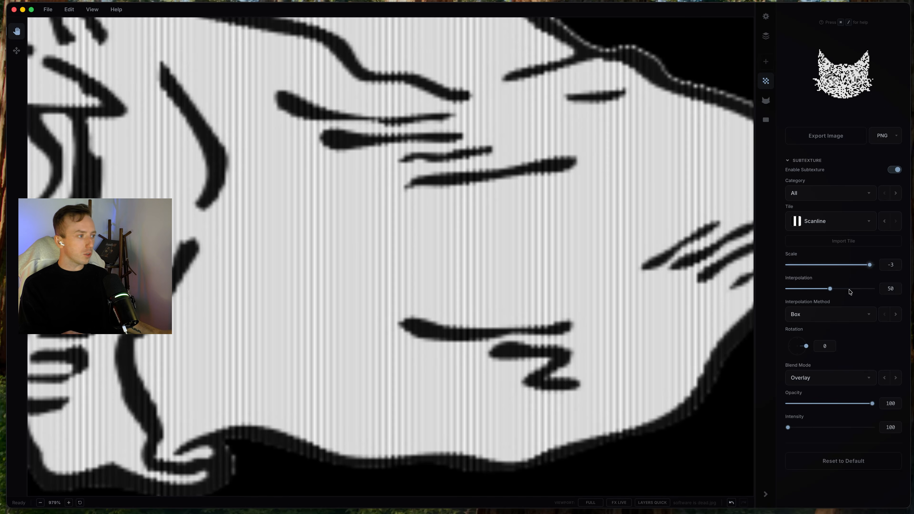
{"action": "left_click", "coordinate": [871, 266]}
{"action": "mouse_move", "coordinate": [871, 266]}
{"action": "left_mouse_down"}
{"action": "mouse_move", "coordinate": [853, 266]}
{"action": "mouse_move", "coordinate": [874, 265]}
{"action": "left_mouse_up"}
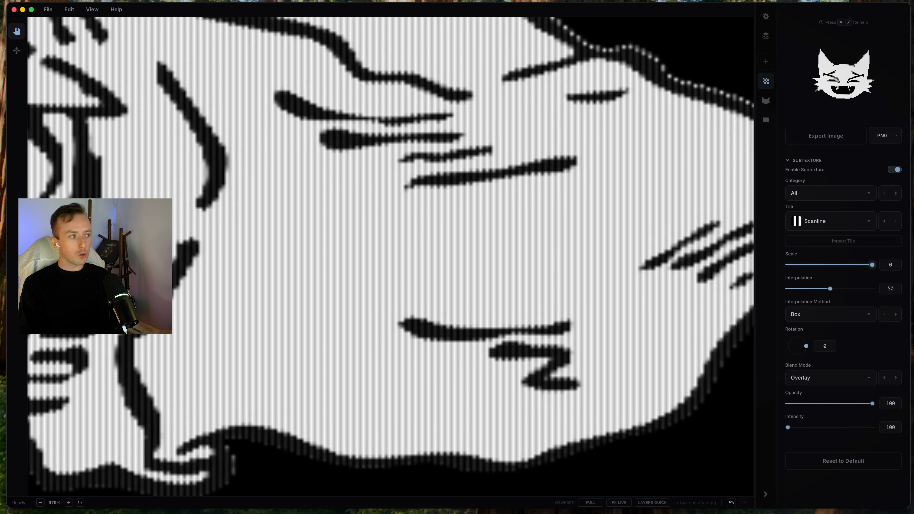
Switch the subtexture tile to RGB Rosette with the Multiply blend mode and an opacity of 63
{"action": "left_click", "coordinate": [843, 219]}
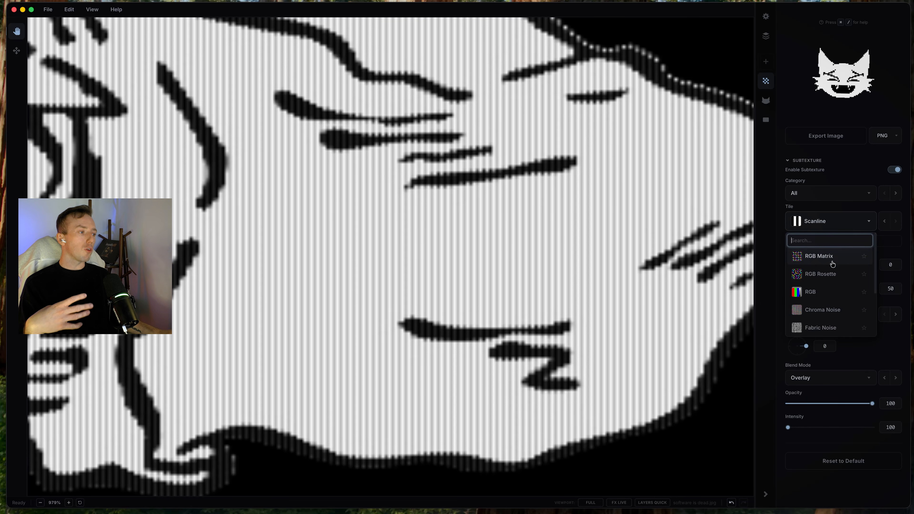
{"action": "left_click", "coordinate": [838, 276]}
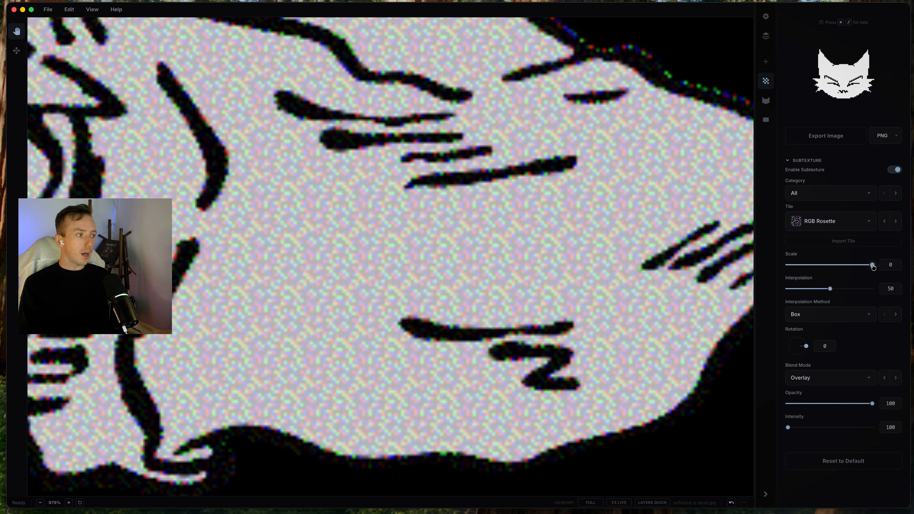
{"action": "left_click", "coordinate": [837, 384]}
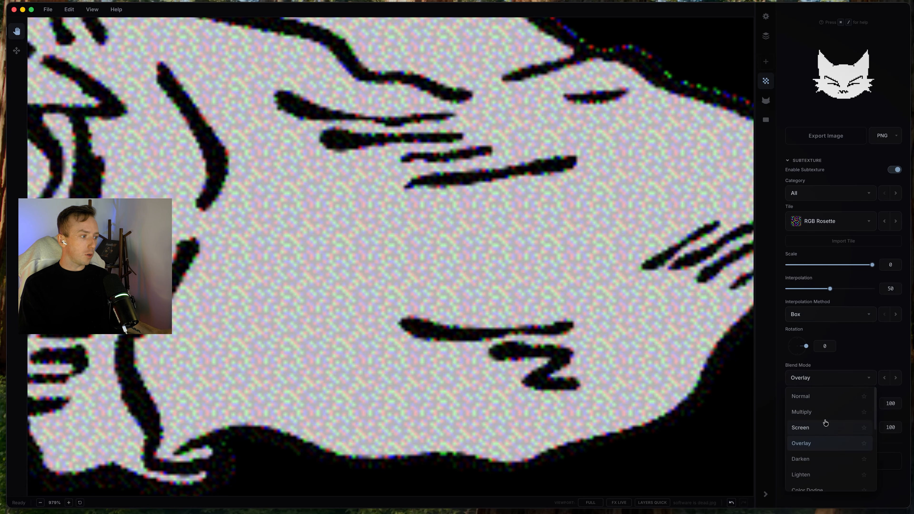
{"action": "left_click", "coordinate": [826, 415]}
{"action": "mouse_move", "coordinate": [815, 404]}
{"action": "left_mouse_down"}
{"action": "mouse_move", "coordinate": [865, 404]}
{"action": "mouse_move", "coordinate": [818, 413]}
{"action": "left_mouse_up"}
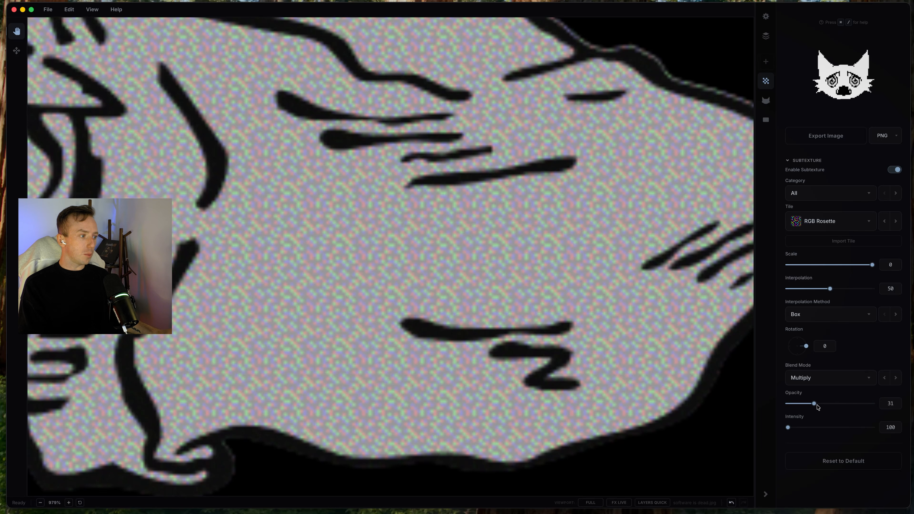
{"action": "left_click_drag", "start_coordinate": [817, 405], "coordinate": [841, 403]}
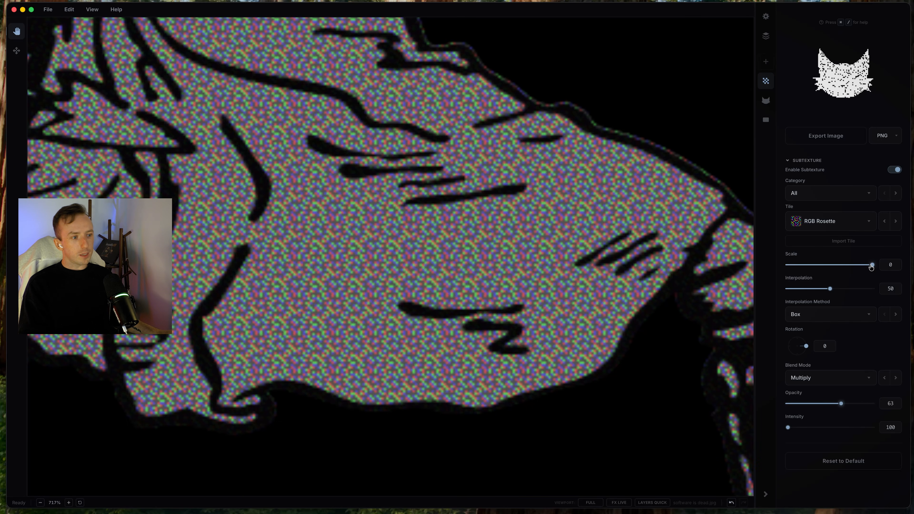
Set the RGB Rosette subtexture's scale to -32 and its interpolation to 0
{"action": "left_click_drag", "start_coordinate": [871, 266], "coordinate": [870, 267]}
{"action": "left_click_drag", "start_coordinate": [870, 265], "coordinate": [847, 269]}
{"action": "left_click_drag", "start_coordinate": [830, 289], "coordinate": [775, 292]}
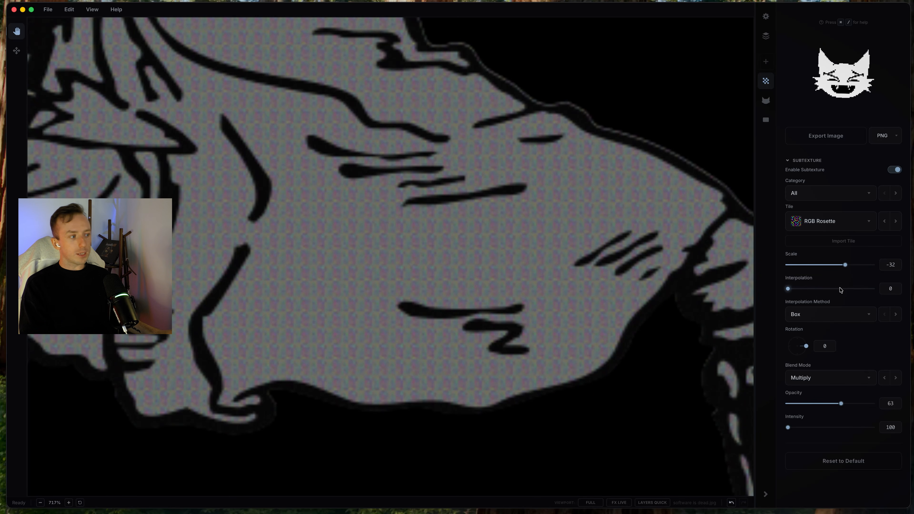
Try the Gaussian and Bicubic interpolation methods, choose Lanczos, and raise the subtexture's intensity to 113
{"action": "left_click", "coordinate": [807, 313]}
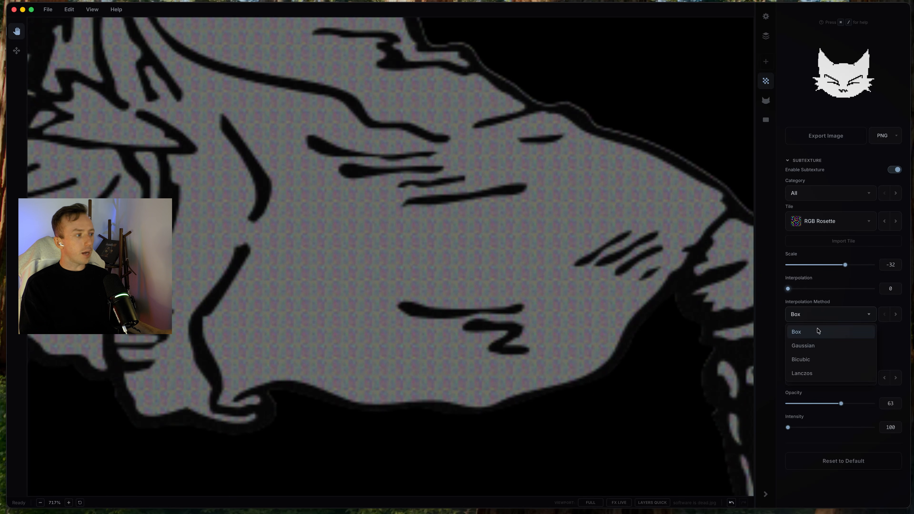
{"action": "left_click", "coordinate": [829, 346]}
{"action": "left_click", "coordinate": [827, 315]}
{"action": "left_click", "coordinate": [830, 360]}
{"action": "left_click", "coordinate": [826, 323]}
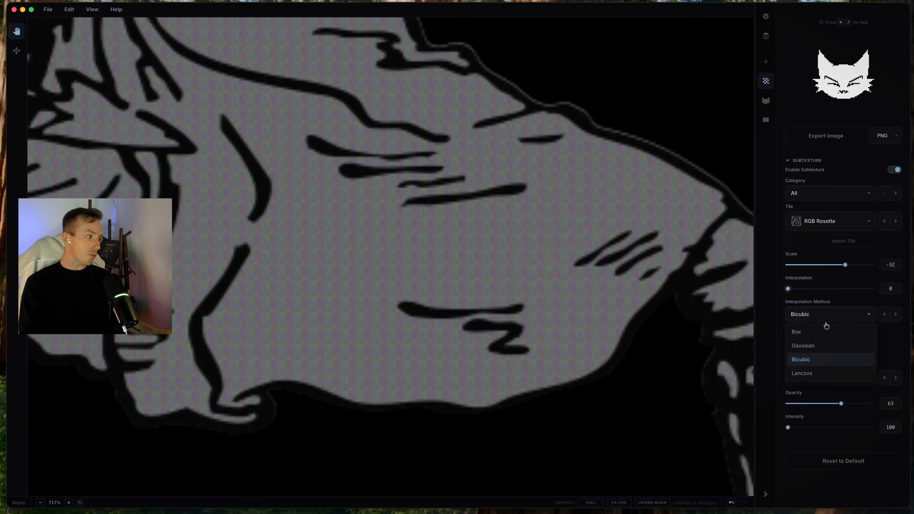
{"action": "left_click", "coordinate": [822, 373]}
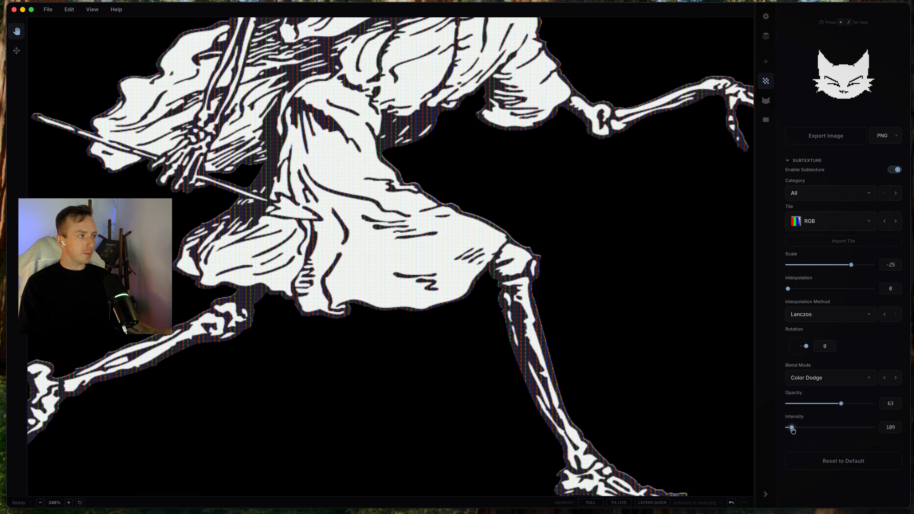
{"action": "left_click_drag", "start_coordinate": [788, 428], "coordinate": [793, 428]}
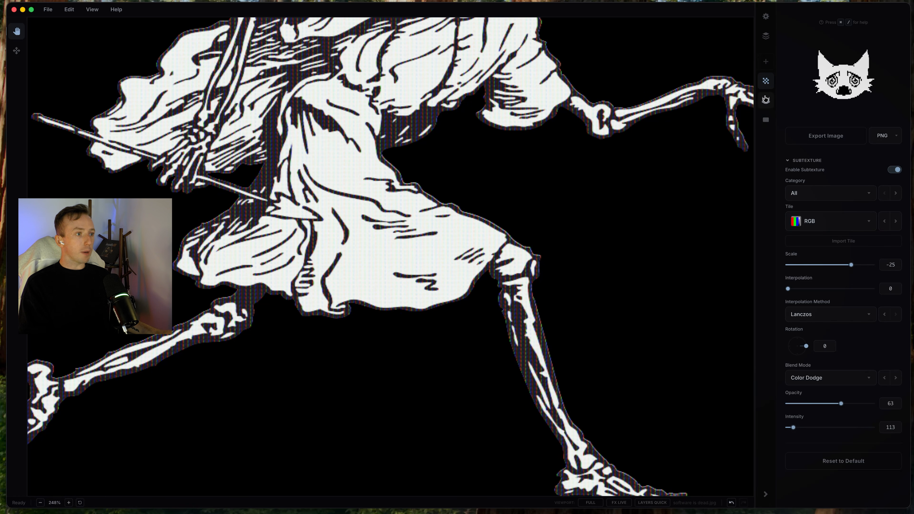
Apply the Ostromukhov dither style to the whole poster and set its scale to 48 dpi
{"action": "left_click", "coordinate": [766, 100]}
{"action": "scroll", "coordinate": [515, 253], "scroll_direction": "down", "scroll_amount": 10}
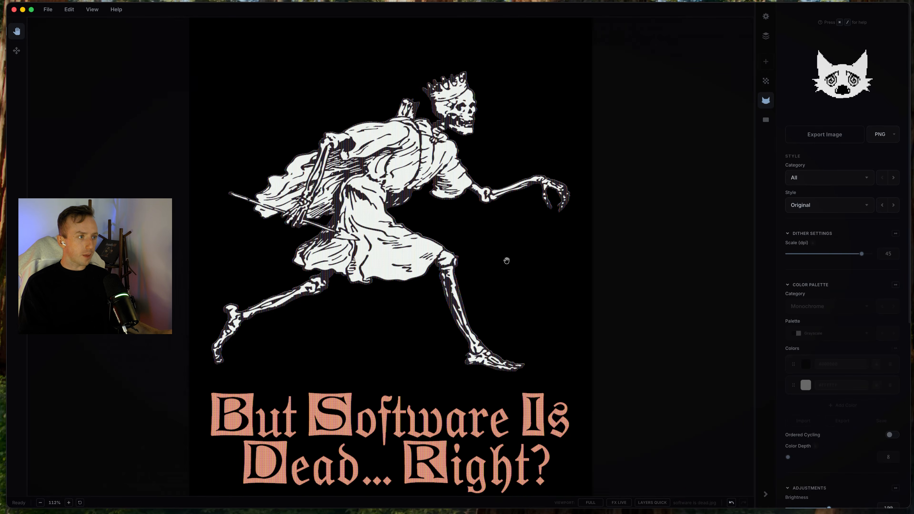
{"action": "left_click", "coordinate": [894, 205]}
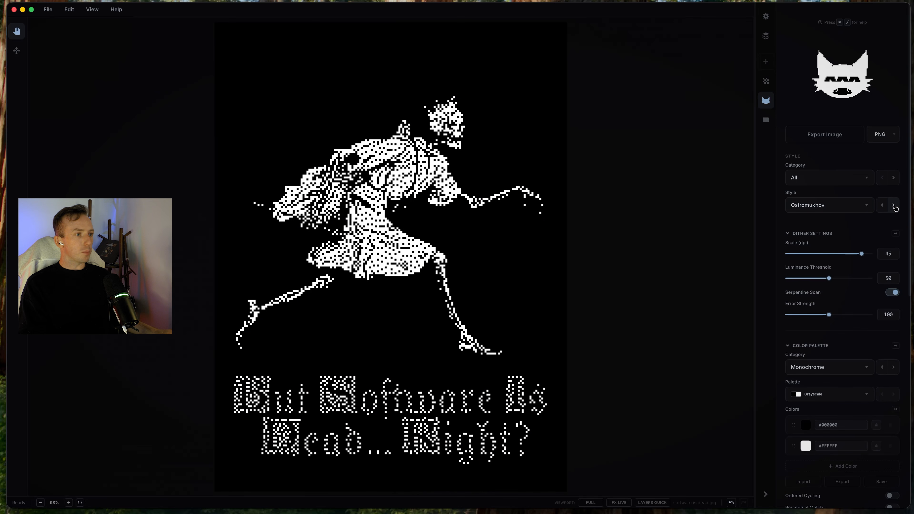
{"action": "left_click_drag", "start_coordinate": [865, 257], "coordinate": [868, 254]}
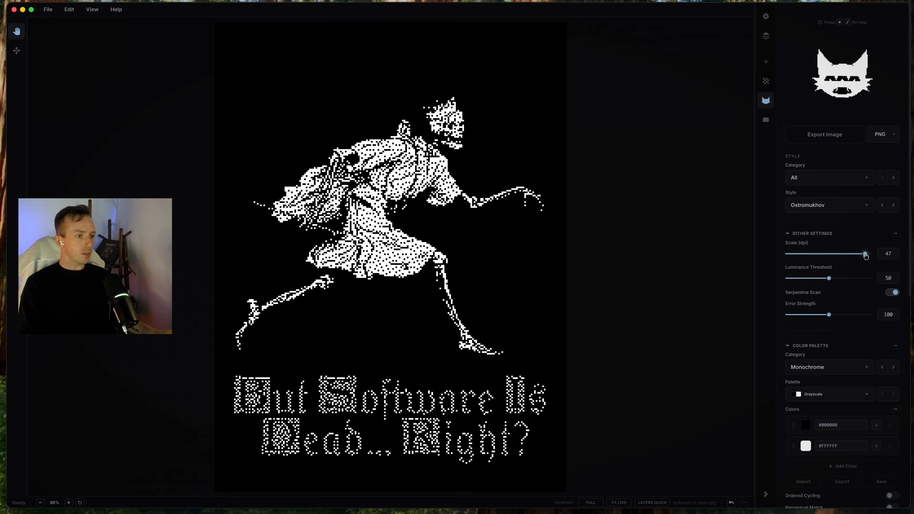
Change the dither's color palette category to Cyberpunk and raise the brightness to 129
{"action": "scroll", "coordinate": [889, 342], "scroll_direction": "down", "scroll_amount": 1}
{"action": "left_click", "coordinate": [895, 354]}
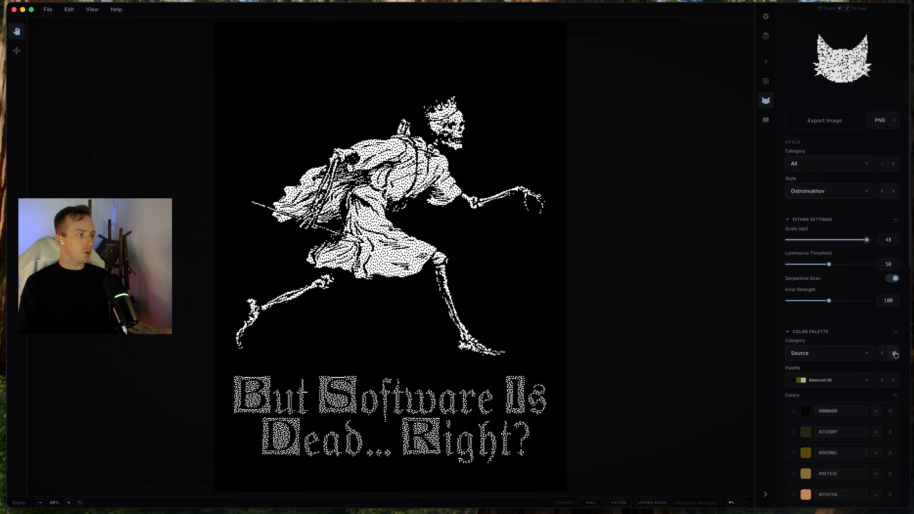
{"action": "left_click", "coordinate": [895, 355]}
{"action": "scroll", "coordinate": [828, 338], "scroll_direction": "down", "scroll_amount": 15}
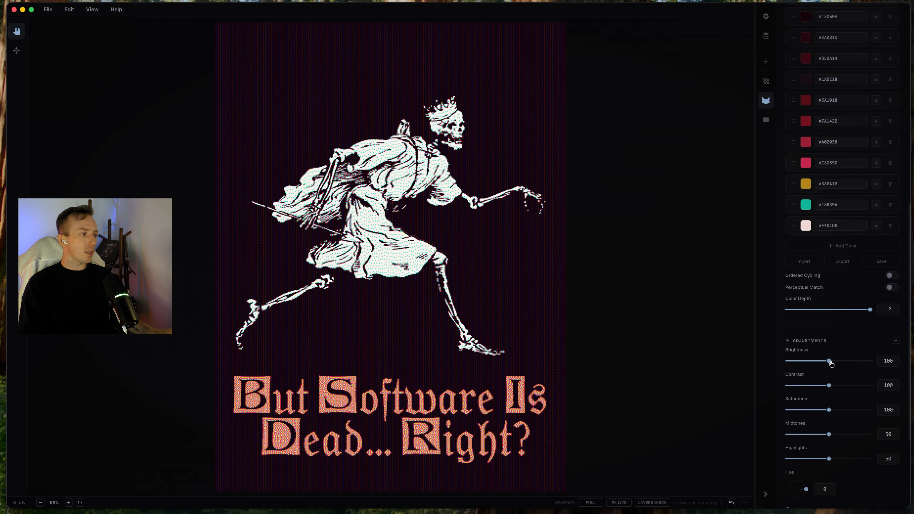
{"action": "left_click_drag", "start_coordinate": [829, 361], "coordinate": [841, 361]}
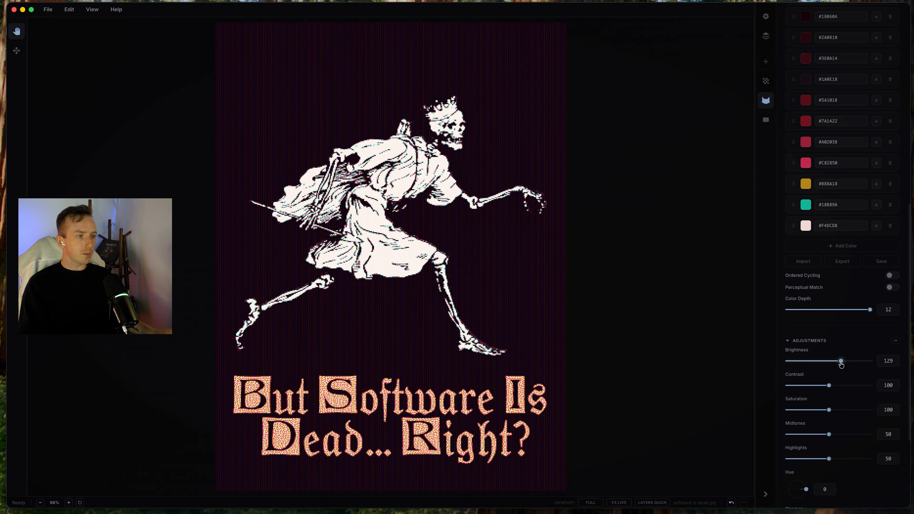
Add an Epsilon Glow effect layer and inspect the glow close up on the robe and the poster's lettering
{"action": "left_click", "coordinate": [766, 61]}
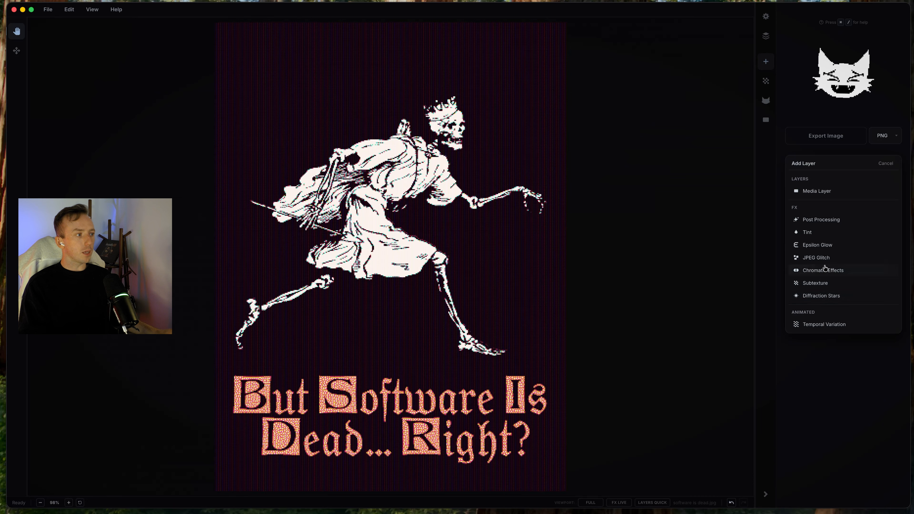
{"action": "left_click", "coordinate": [824, 248]}
{"action": "scroll", "coordinate": [400, 378], "scroll_direction": "up", "scroll_amount": 6}
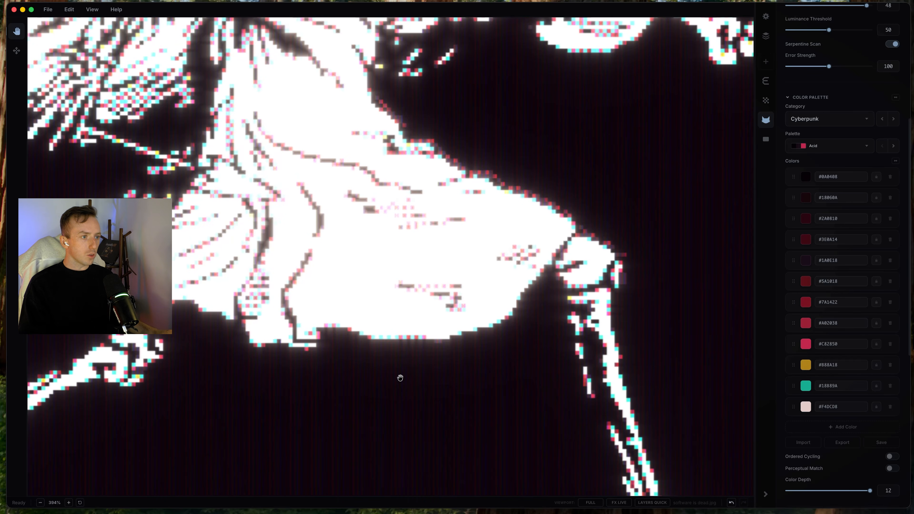
{"action": "scroll", "coordinate": [401, 377], "scroll_direction": "down", "scroll_amount": 20}
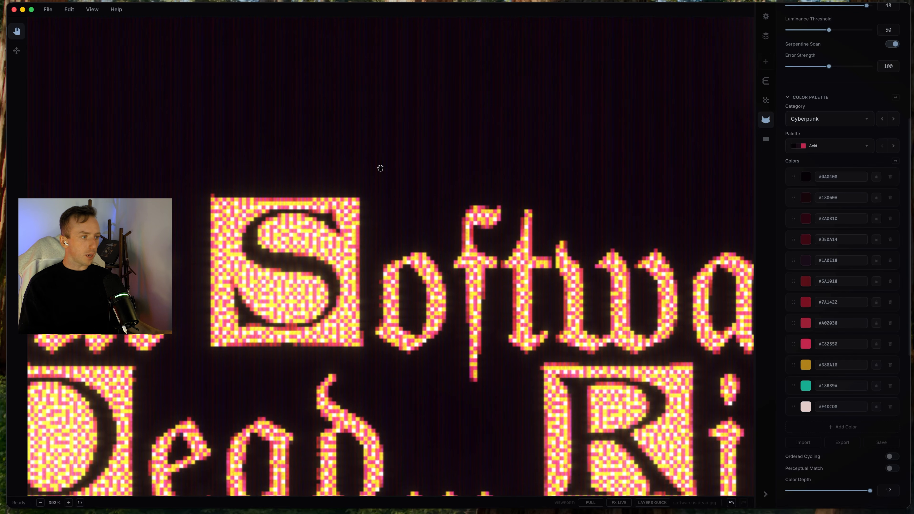
{"action": "scroll", "coordinate": [380, 168], "scroll_direction": "down", "scroll_amount": 5}
Open the RGB subtexture's settings and examine its pattern under the glow close up on the robe and crowned skull
{"action": "left_click", "coordinate": [765, 100]}
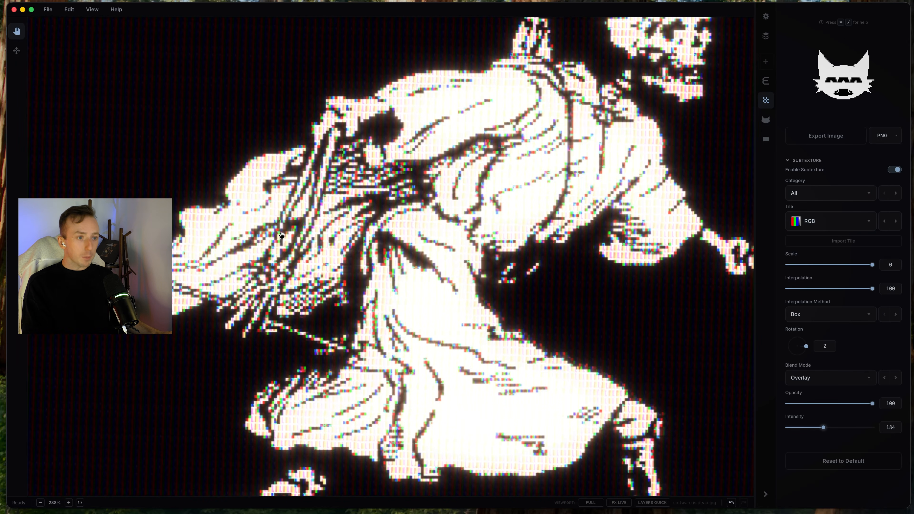
{"action": "scroll", "coordinate": [331, 260], "scroll_direction": "up", "scroll_amount": 5}
{"action": "scroll", "coordinate": [331, 261], "scroll_direction": "up", "scroll_amount": 1}
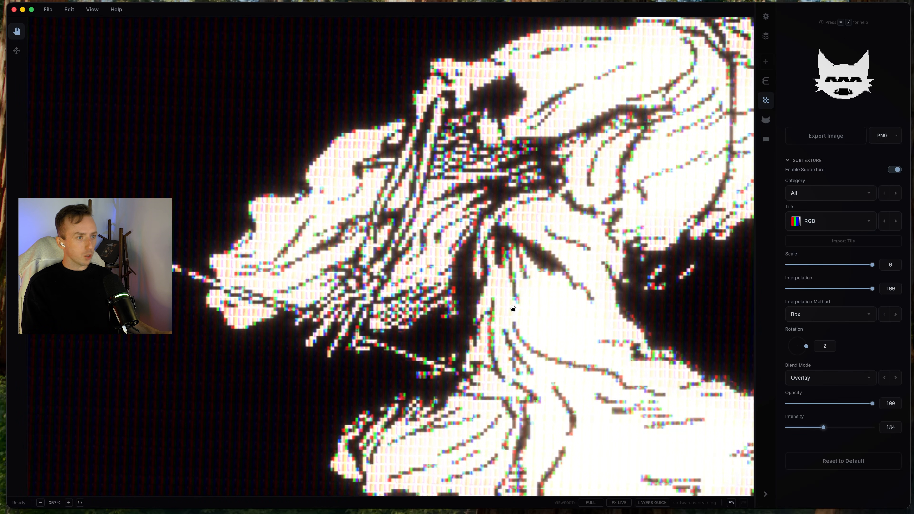
{"action": "scroll", "coordinate": [512, 309], "scroll_direction": "down", "scroll_amount": 5}
{"action": "scroll", "coordinate": [445, 331], "scroll_direction": "up", "scroll_amount": 5}
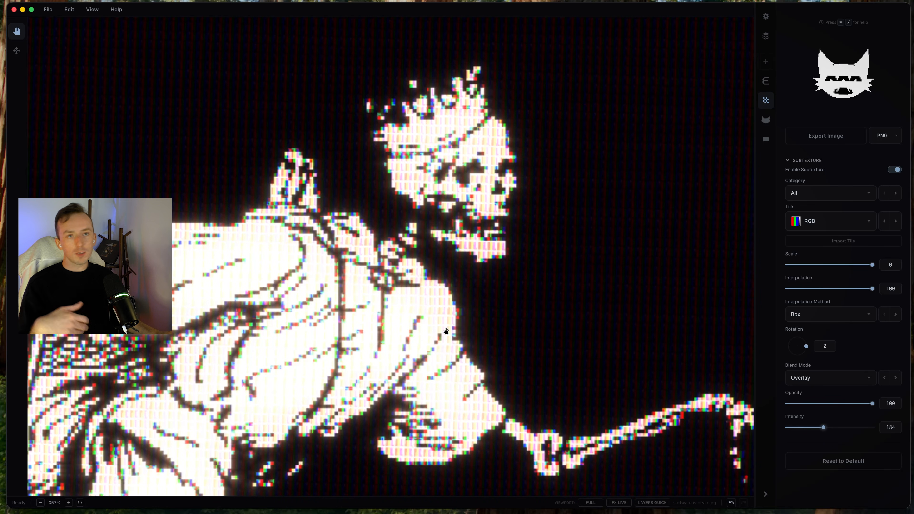
{"action": "scroll", "coordinate": [446, 332], "scroll_direction": "down", "scroll_amount": 5}
{"action": "scroll", "coordinate": [358, 253], "scroll_direction": "up", "scroll_amount": 5}
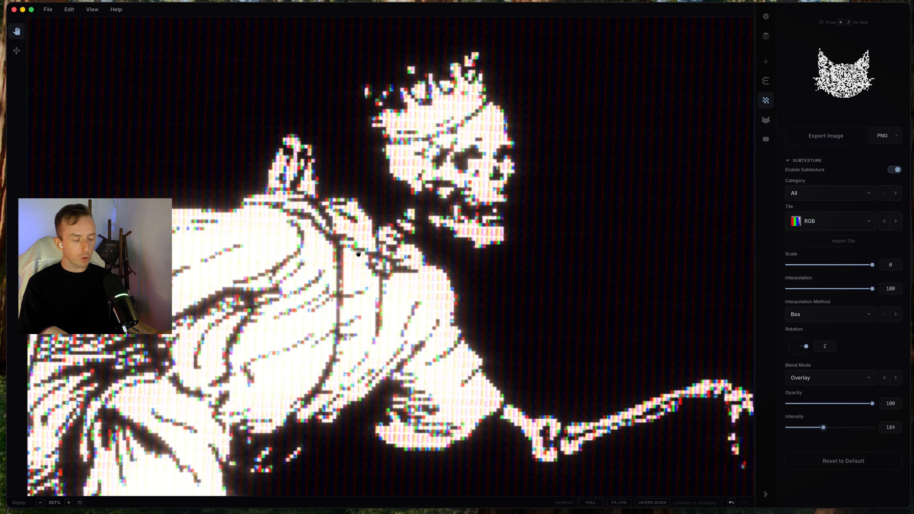
{"action": "scroll", "coordinate": [358, 253], "scroll_direction": "down", "scroll_amount": 5}
{"action": "scroll", "coordinate": [420, 244], "scroll_direction": "up", "scroll_amount": 5}
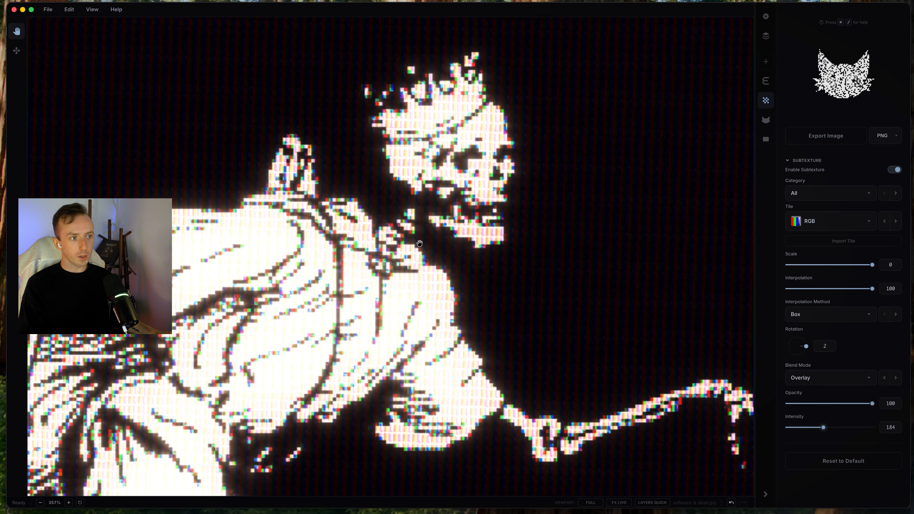
{"action": "scroll", "coordinate": [420, 244], "scroll_direction": "down", "scroll_amount": 5}
{"action": "scroll", "coordinate": [440, 246], "scroll_direction": "up", "scroll_amount": 5}
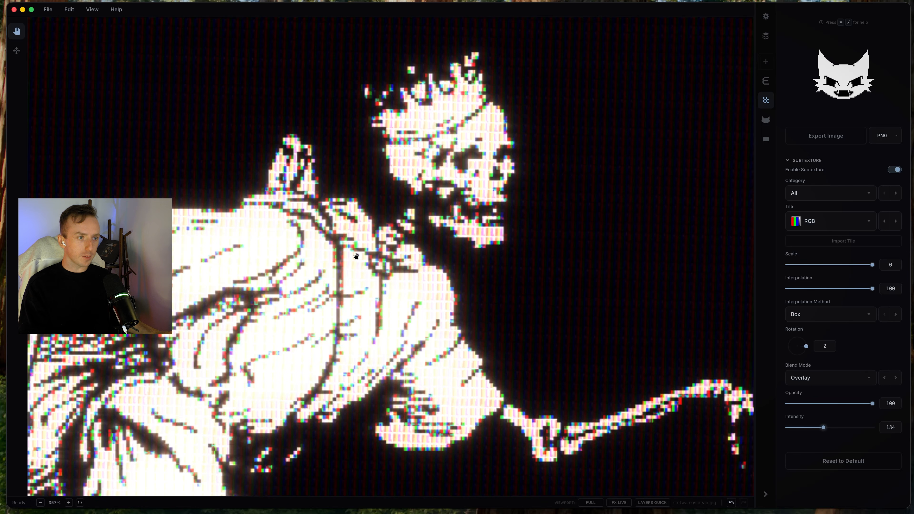
{"action": "scroll", "coordinate": [356, 256], "scroll_direction": "down", "scroll_amount": 5}
{"action": "scroll", "coordinate": [358, 256], "scroll_direction": "up", "scroll_amount": 2}
{"action": "scroll", "coordinate": [362, 257], "scroll_direction": "up", "scroll_amount": 3}
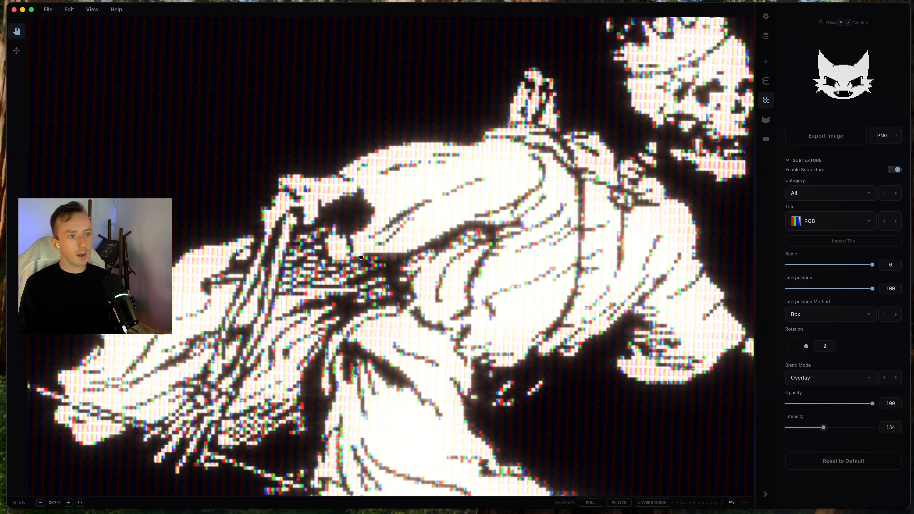
{"action": "scroll", "coordinate": [361, 257], "scroll_direction": "down", "scroll_amount": 5}
{"action": "scroll", "coordinate": [438, 294], "scroll_direction": "up", "scroll_amount": 4}
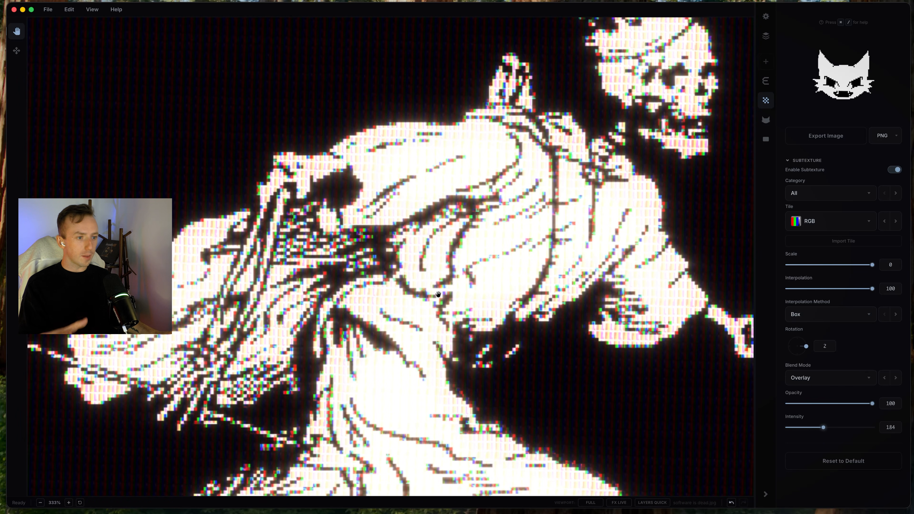
Switch the subtexture's category to Pattern and use its Roller tile
{"action": "scroll", "coordinate": [439, 294], "scroll_direction": "down", "scroll_amount": 5}
{"action": "scroll", "coordinate": [402, 226], "scroll_direction": "up", "scroll_amount": 4}
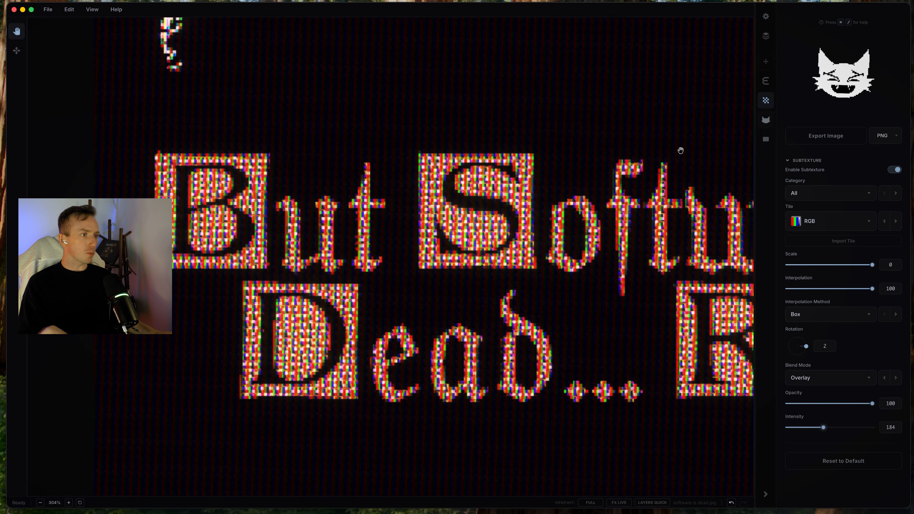
{"action": "left_click", "coordinate": [832, 216]}
{"action": "left_click", "coordinate": [829, 196]}
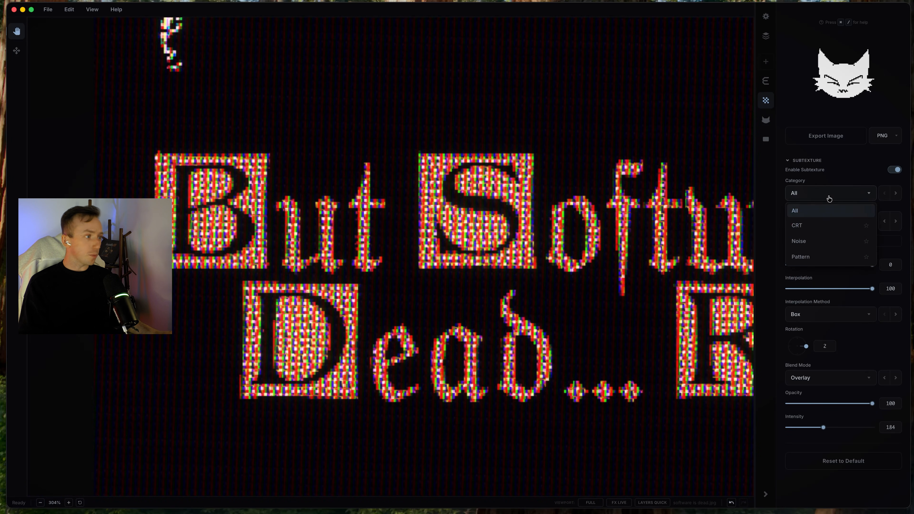
{"action": "left_click", "coordinate": [806, 256]}
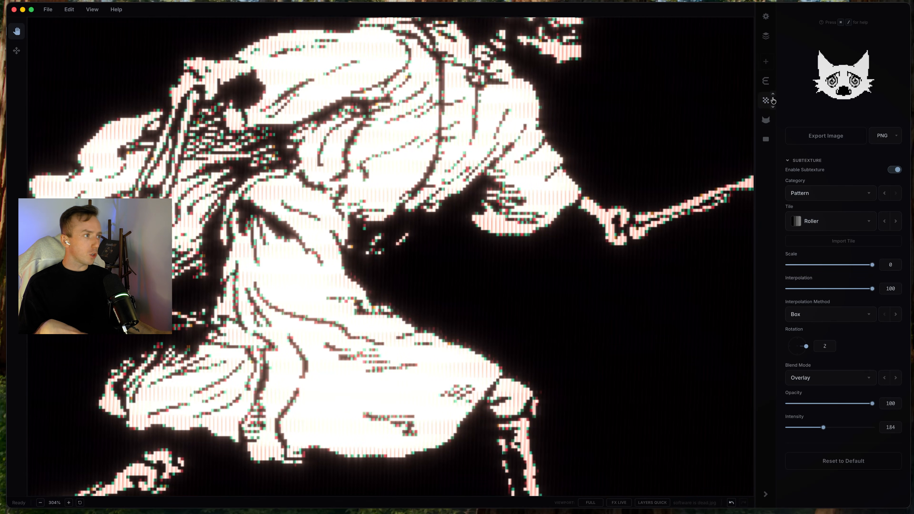
Move the Subtexture layer beneath the dither layer and inspect the reworked pattern on the robe, legs and skull
{"action": "left_click_drag", "start_coordinate": [773, 101], "coordinate": [767, 120]}
{"action": "scroll", "coordinate": [446, 337], "scroll_direction": "down", "scroll_amount": 10}
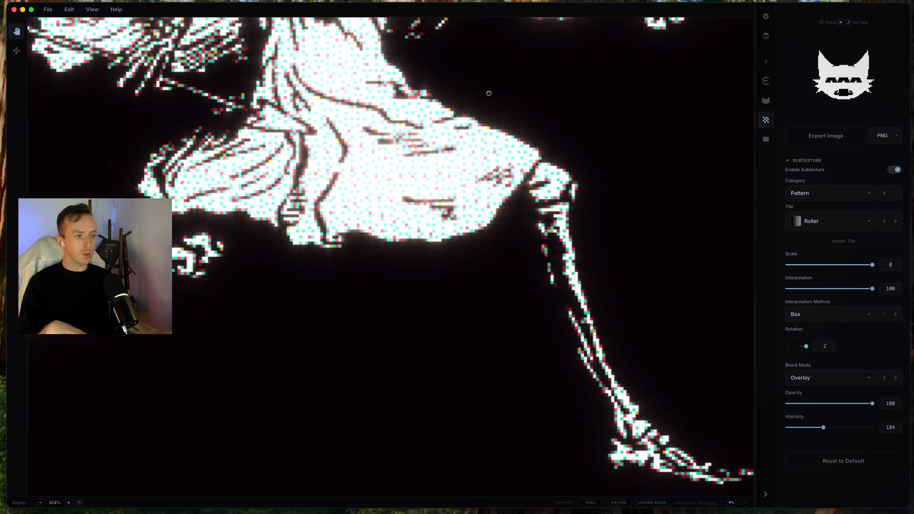
{"action": "scroll", "coordinate": [541, 141], "scroll_direction": "up", "scroll_amount": 8}
{"action": "left_click_drag", "start_coordinate": [559, 41], "coordinate": [407, 275]}
Try the Scanline tile, and settle on the CRT category's RGB Matrix tile for the subtexture
{"action": "left_click", "coordinate": [896, 221]}
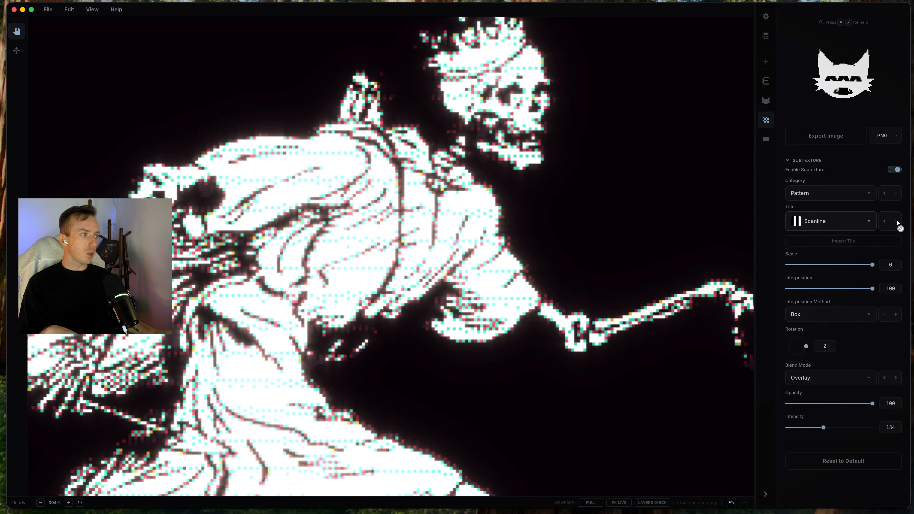
{"action": "left_click", "coordinate": [886, 193]}
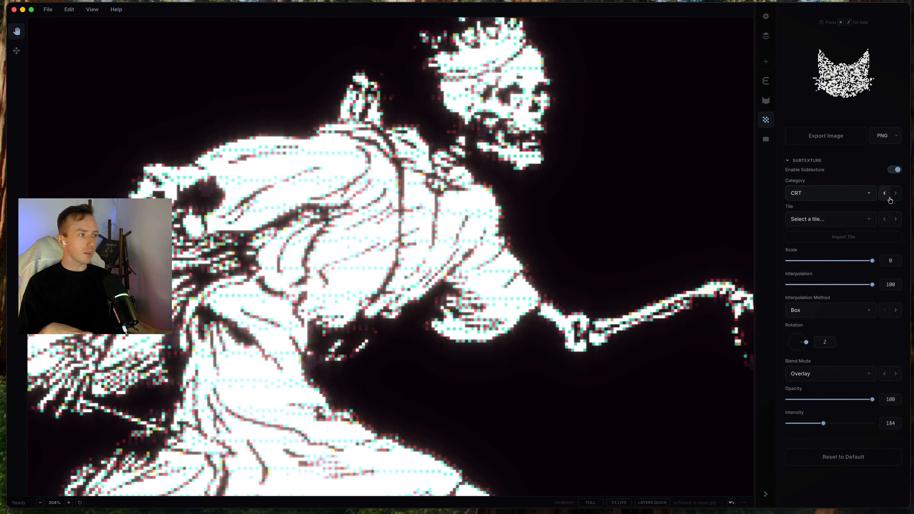
{"action": "left_click", "coordinate": [895, 219]}
{"action": "left_click", "coordinate": [896, 220]}
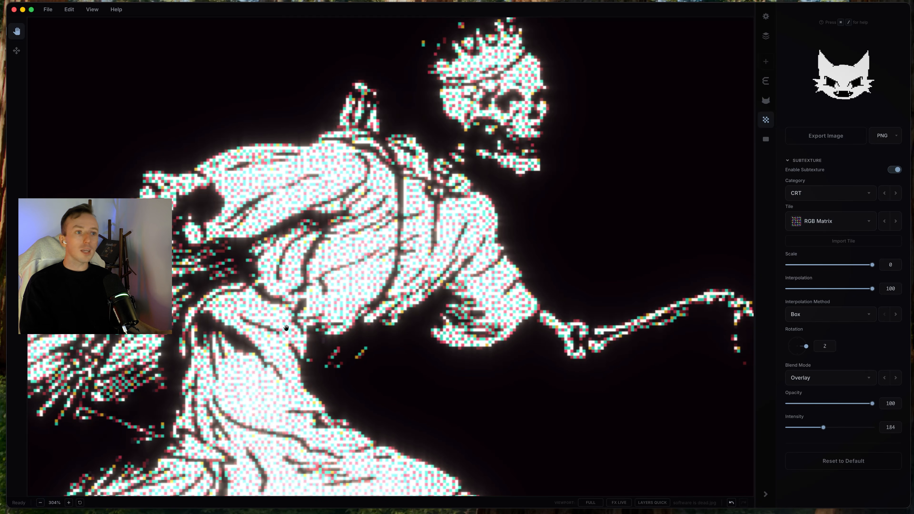
Examine the dithered RGB Matrix pattern across the skeleton's skull, robe and legs at several zoom levels
{"action": "left_click_drag", "start_coordinate": [583, 144], "coordinate": [637, 176]}
{"action": "scroll", "coordinate": [467, 261], "scroll_direction": "down", "scroll_amount": 1}
{"action": "left_click_drag", "start_coordinate": [495, 385], "coordinate": [537, 11]}
{"action": "scroll", "coordinate": [507, 288], "scroll_direction": "down", "scroll_amount": 10}
{"action": "scroll", "coordinate": [504, 275], "scroll_direction": "up", "scroll_amount": 6}
{"action": "left_click_drag", "start_coordinate": [482, 180], "coordinate": [468, 353]}
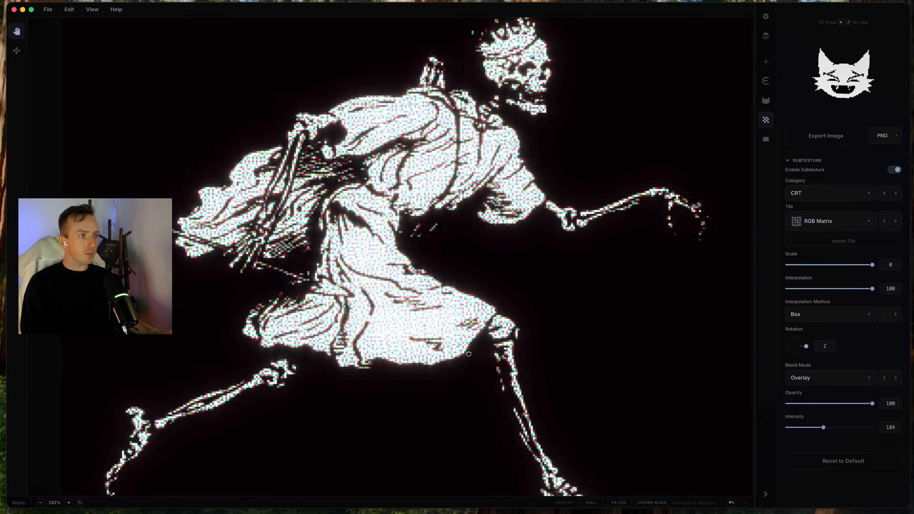
{"action": "scroll", "coordinate": [469, 353], "scroll_direction": "down", "scroll_amount": 5}
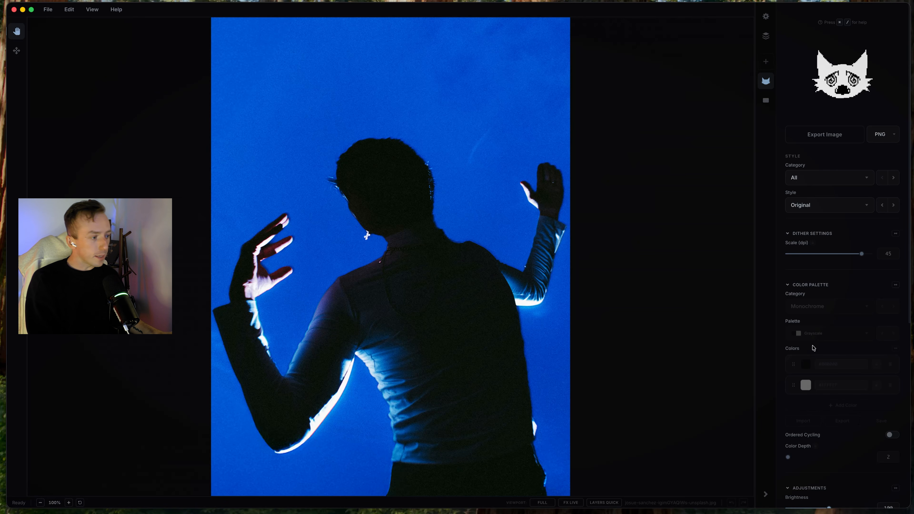
Reveal the presets for the blue silhouette photo and load a cyberpunk glitch preset onto it
{"action": "scroll", "coordinate": [812, 348], "scroll_direction": "down", "scroll_amount": 8}
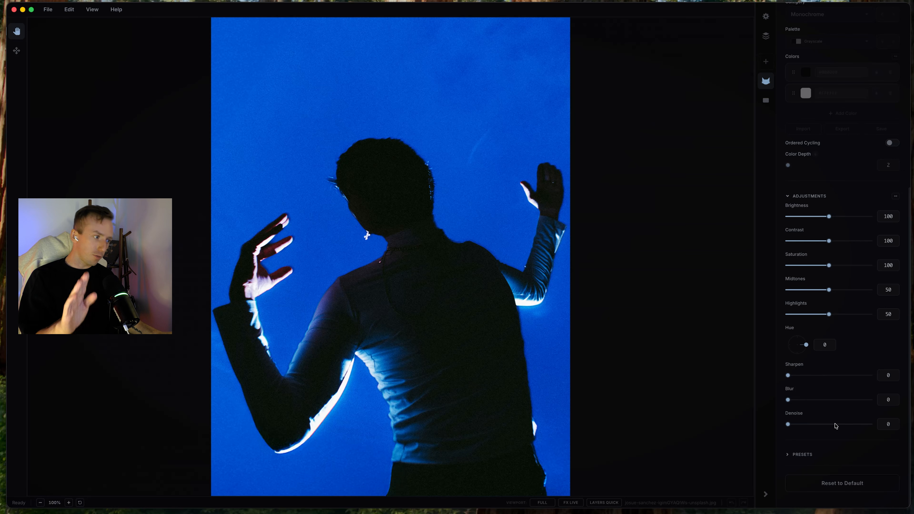
{"action": "left_click", "coordinate": [814, 458]}
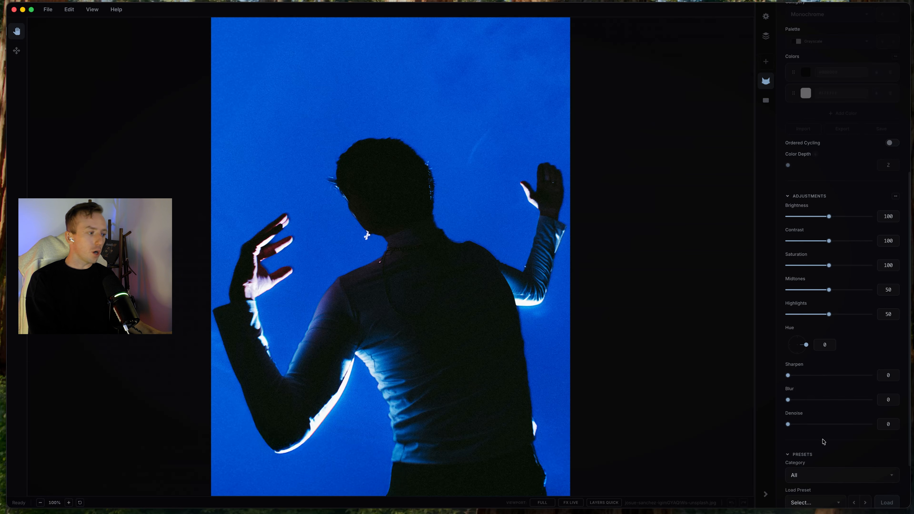
{"action": "scroll", "coordinate": [824, 439], "scroll_direction": "down", "scroll_amount": 3}
{"action": "left_click", "coordinate": [866, 435]}
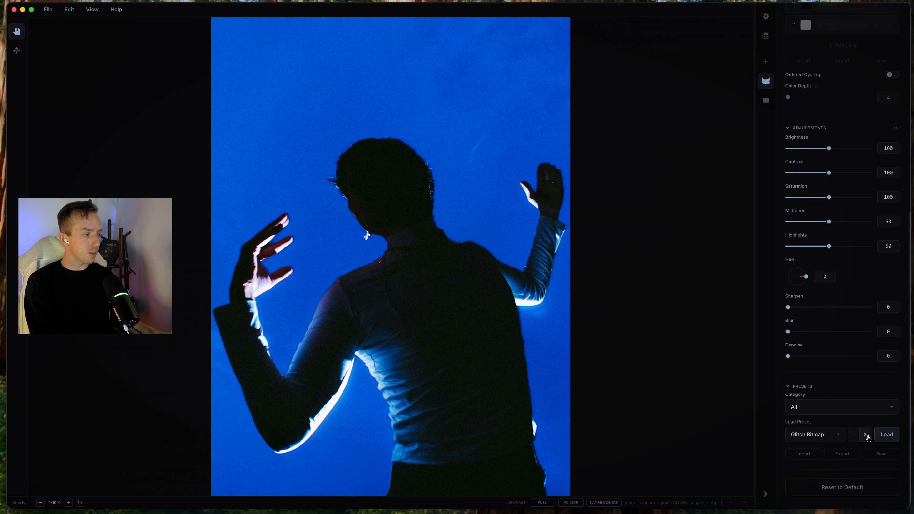
{"action": "left_click", "coordinate": [886, 435]}
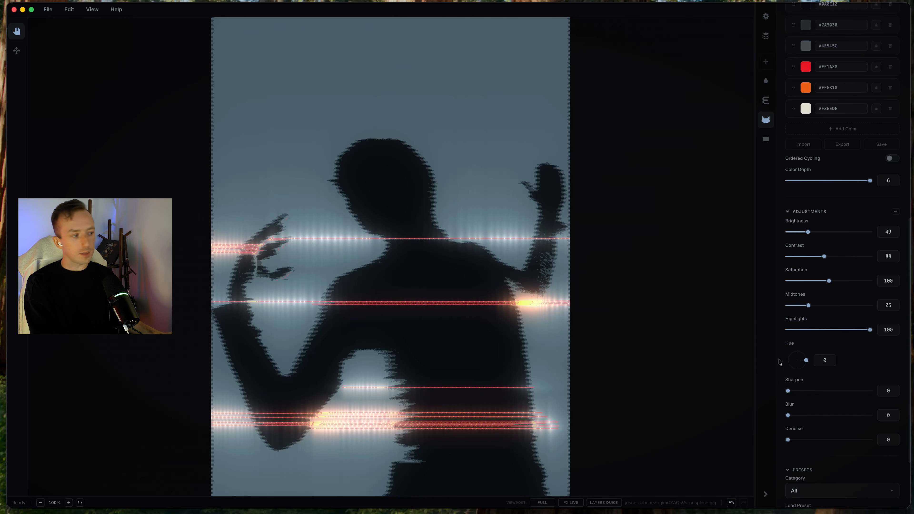
Try the Dreamy Cyberpunk Glitch 2 preset on the silhouette photo
{"action": "scroll", "coordinate": [780, 361], "scroll_direction": "down", "scroll_amount": 4}
{"action": "left_click", "coordinate": [866, 431]}
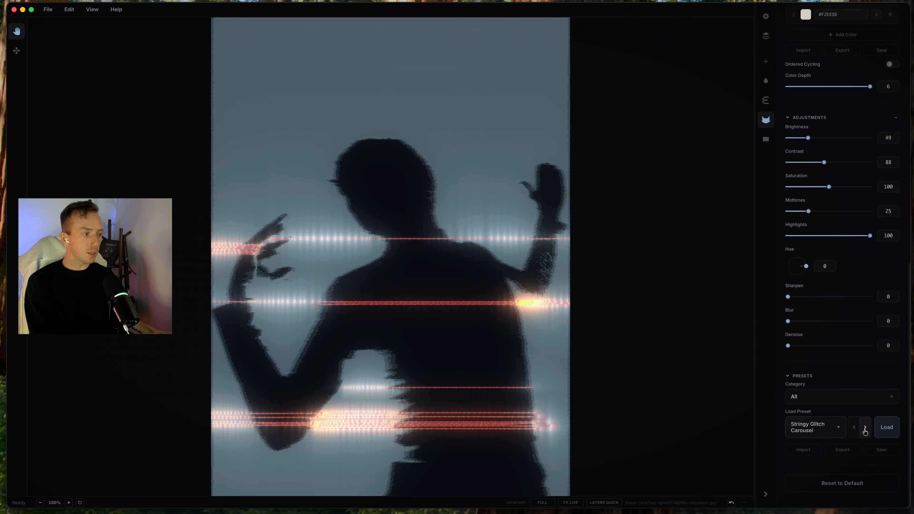
{"action": "left_click", "coordinate": [865, 430]}
{"action": "left_click", "coordinate": [866, 431]}
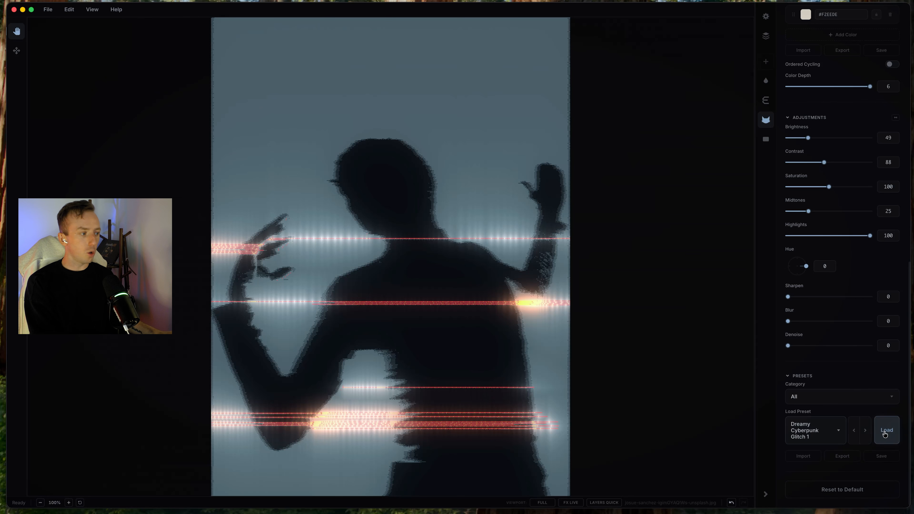
{"action": "left_click", "coordinate": [887, 430]}
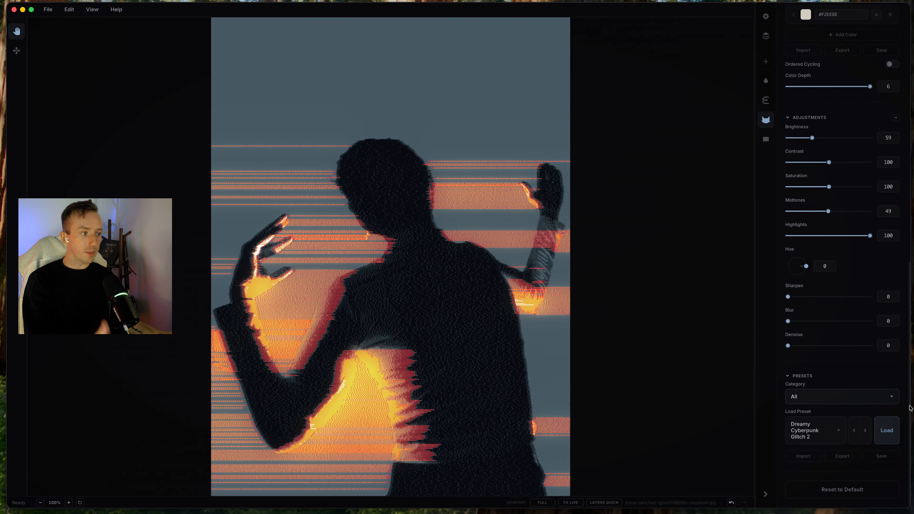
Load the Dreamy Cyberpunk 3 preset and inspect its glowing red glitch lines across the silhouette
{"action": "left_click", "coordinate": [853, 431]}
{"action": "left_click", "coordinate": [886, 427]}
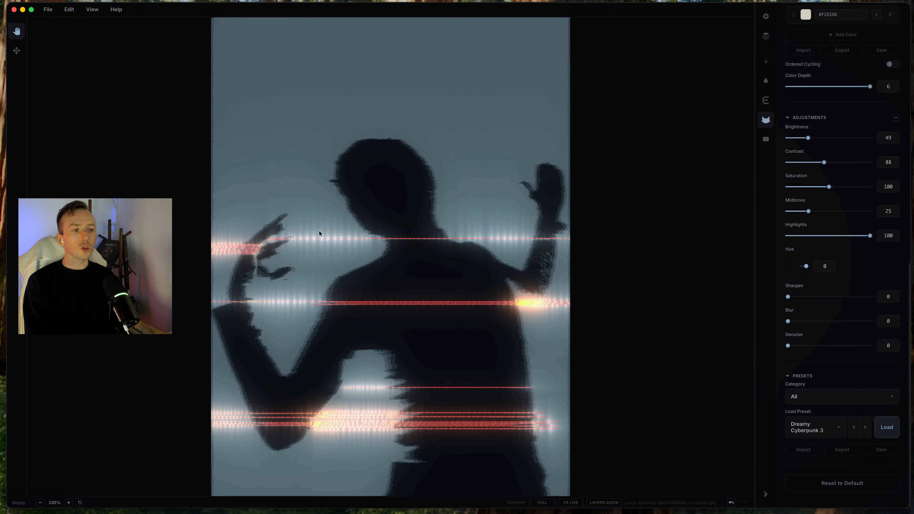
{"action": "scroll", "coordinate": [268, 276], "scroll_direction": "up", "scroll_amount": 6}
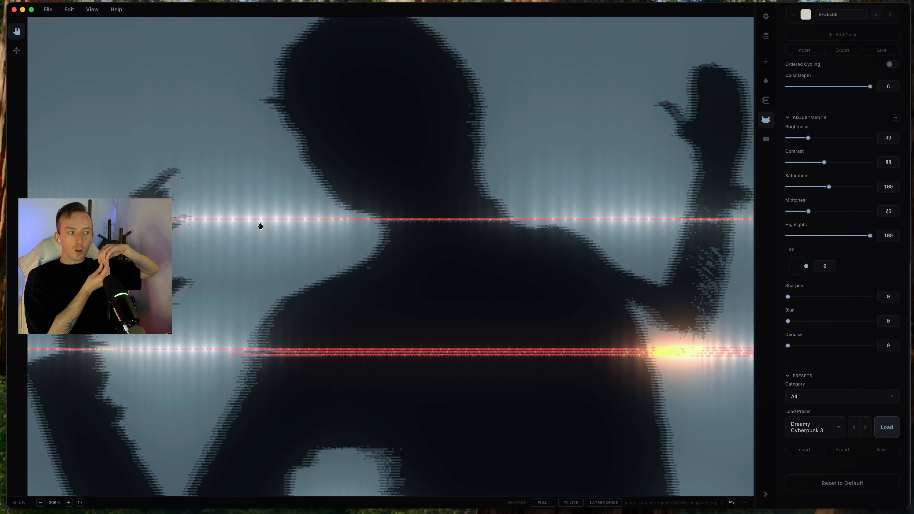
Turn off Epsilon Glow and add a Diffraction Stars layer with intensity 493 and scale 200
{"action": "left_click", "coordinate": [767, 101]}
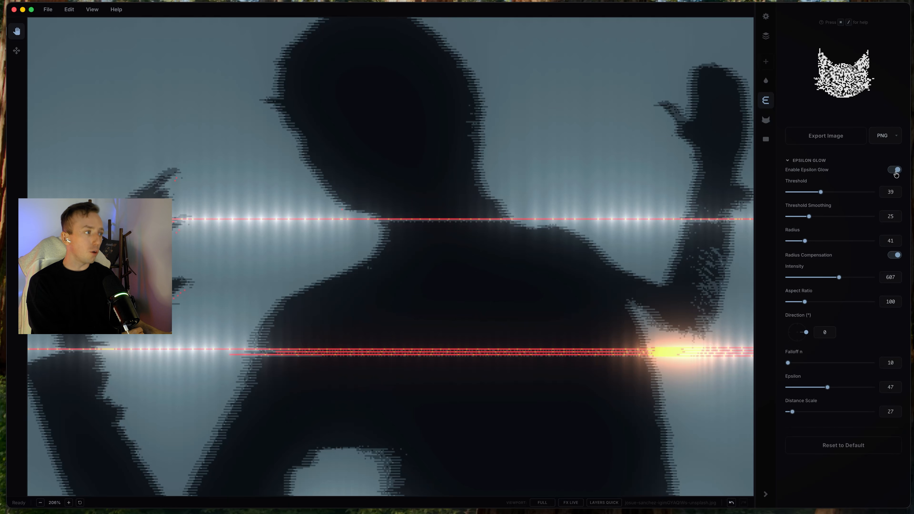
{"action": "left_click", "coordinate": [894, 170]}
{"action": "left_click", "coordinate": [765, 63]}
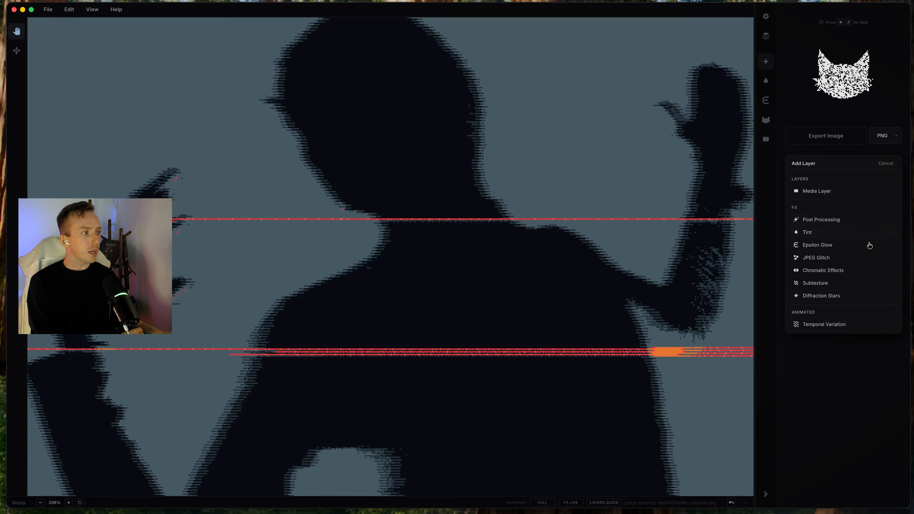
{"action": "left_click", "coordinate": [838, 299]}
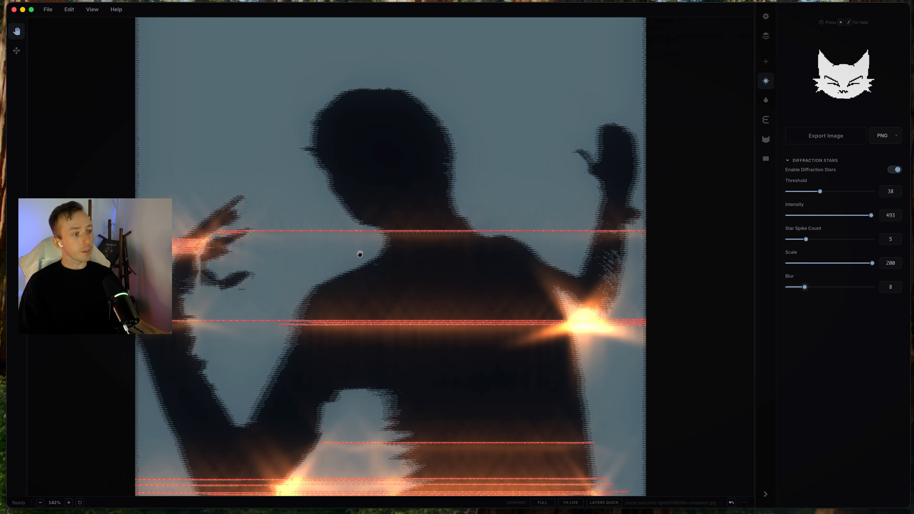
Set the diffraction stars to 8 spikes, threshold 43 and blur 6, and check the flares along the glitch lines
{"action": "scroll", "coordinate": [392, 271], "scroll_direction": "down", "scroll_amount": 5}
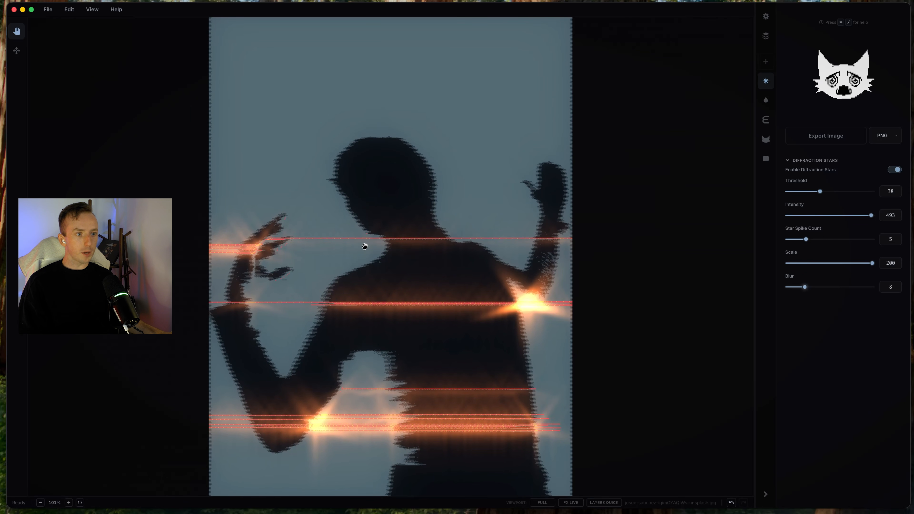
{"action": "scroll", "coordinate": [365, 246], "scroll_direction": "up", "scroll_amount": 3}
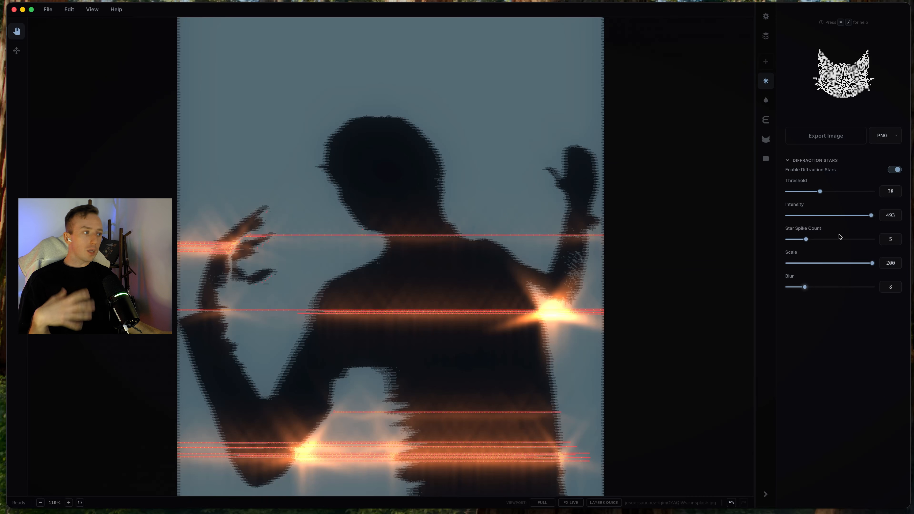
{"action": "left_click_drag", "start_coordinate": [806, 239], "coordinate": [815, 240]}
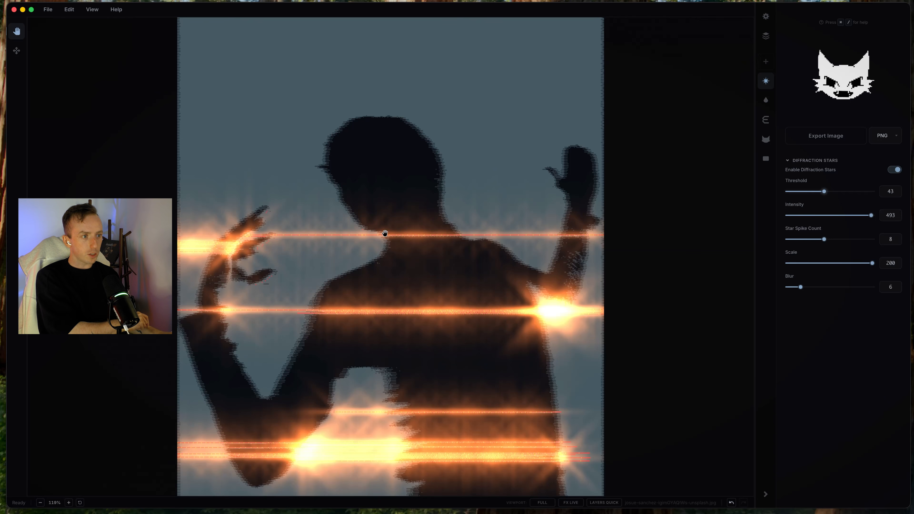
{"action": "scroll", "coordinate": [383, 234], "scroll_direction": "up", "scroll_amount": 5}
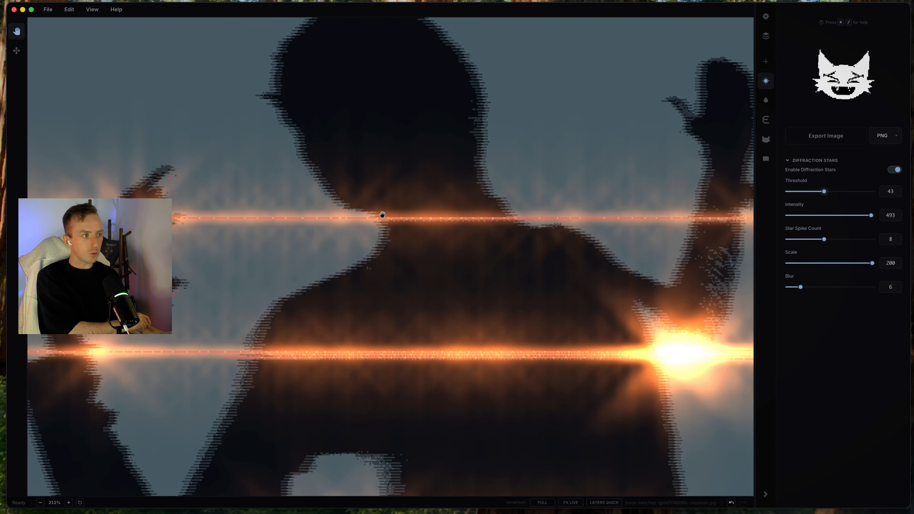
{"action": "scroll", "coordinate": [628, 347], "scroll_direction": "down", "scroll_amount": 7}
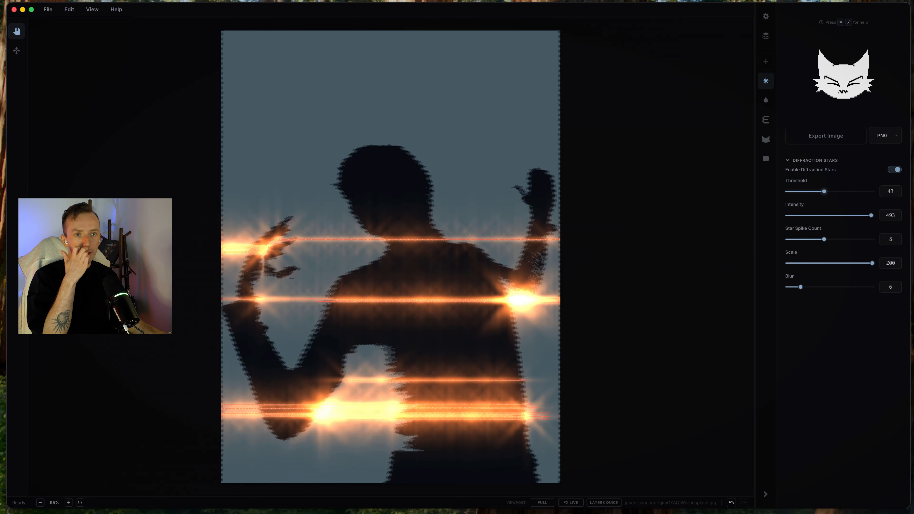
{"action": "left_click", "coordinate": [137, 513]}
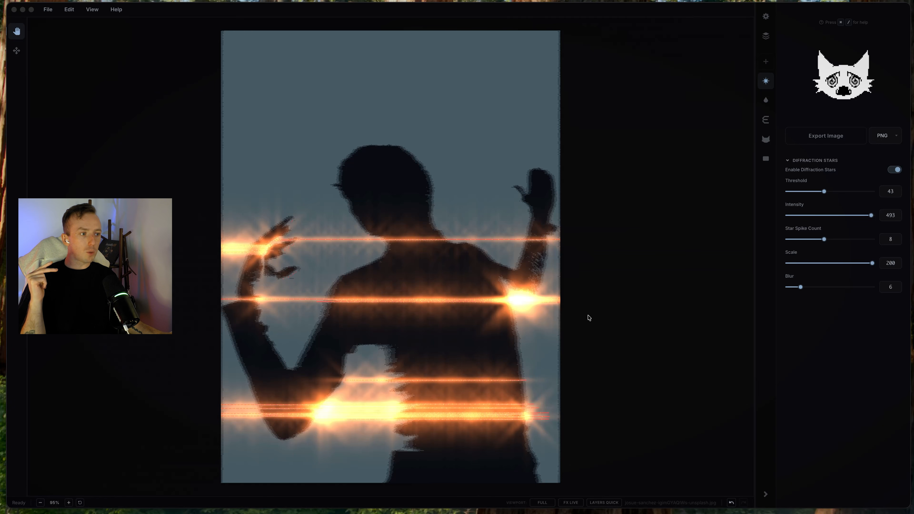
{"action": "left_click", "coordinate": [603, 314]}
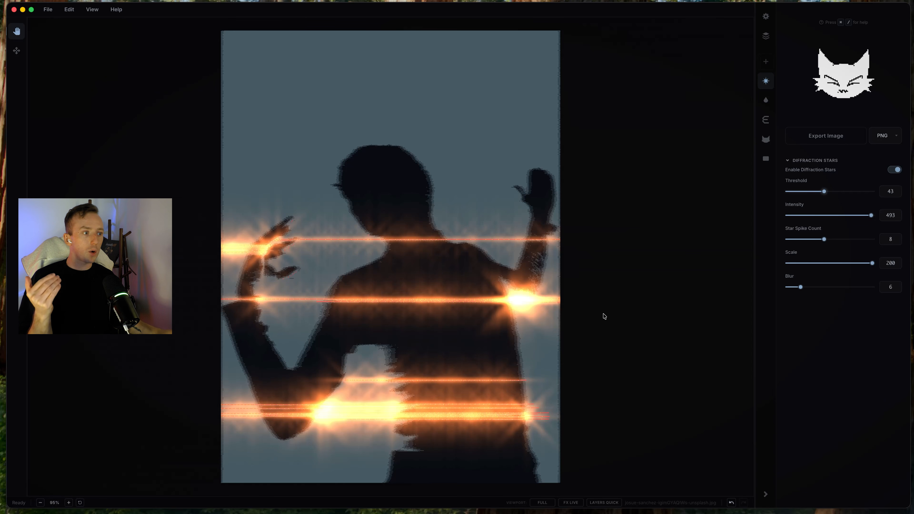
Switch the interface theme to Script Slayer in the preferences and show the Tint layer's settings in it
{"action": "key", "text": "super+comma"}
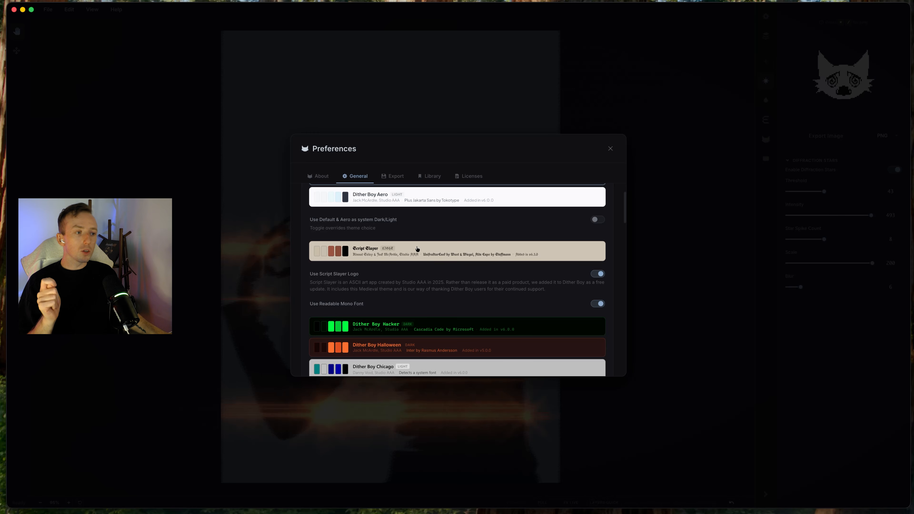
{"action": "left_click", "coordinate": [356, 257]}
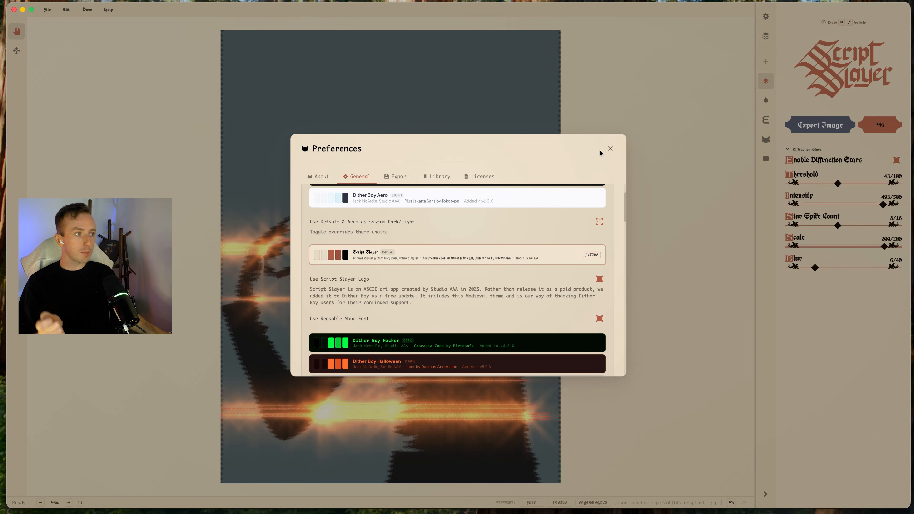
{"action": "left_click", "coordinate": [611, 148]}
{"action": "left_click", "coordinate": [766, 140]}
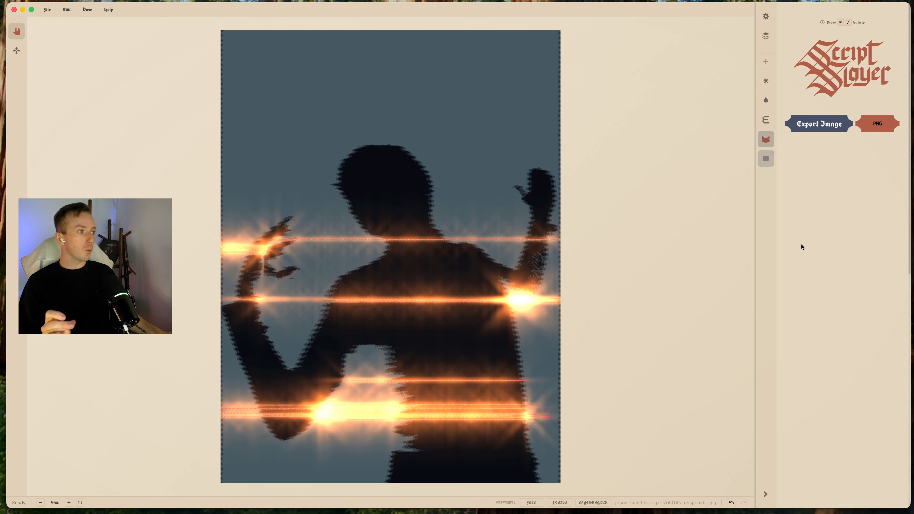
{"action": "left_click", "coordinate": [766, 100]}
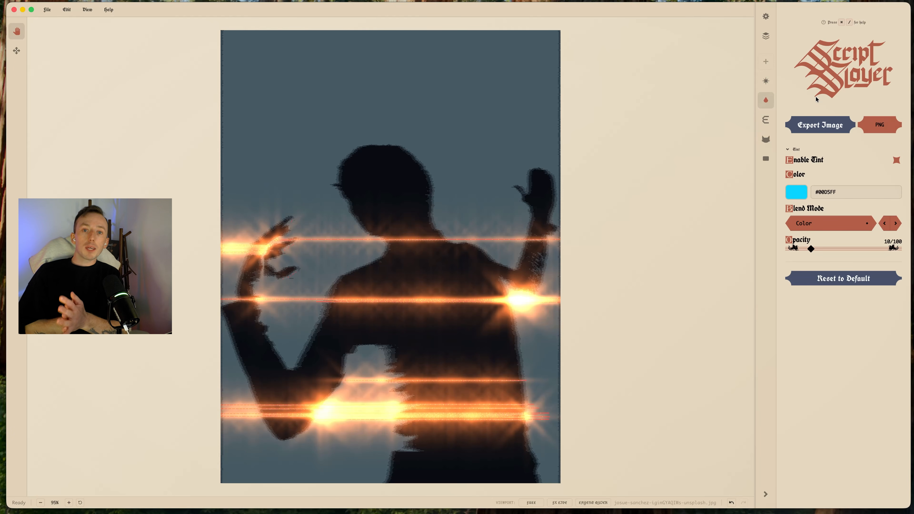